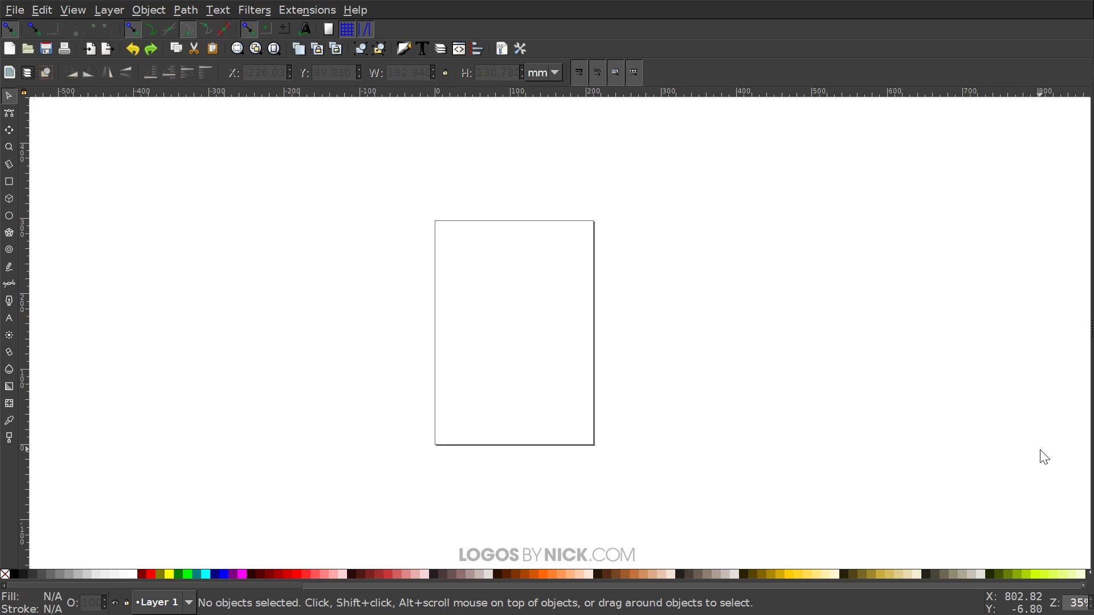
# Set the document's display units to px and turn off the page border
pyautogui.moveTo(473, 289); pyautogui.dragTo(424, 277)
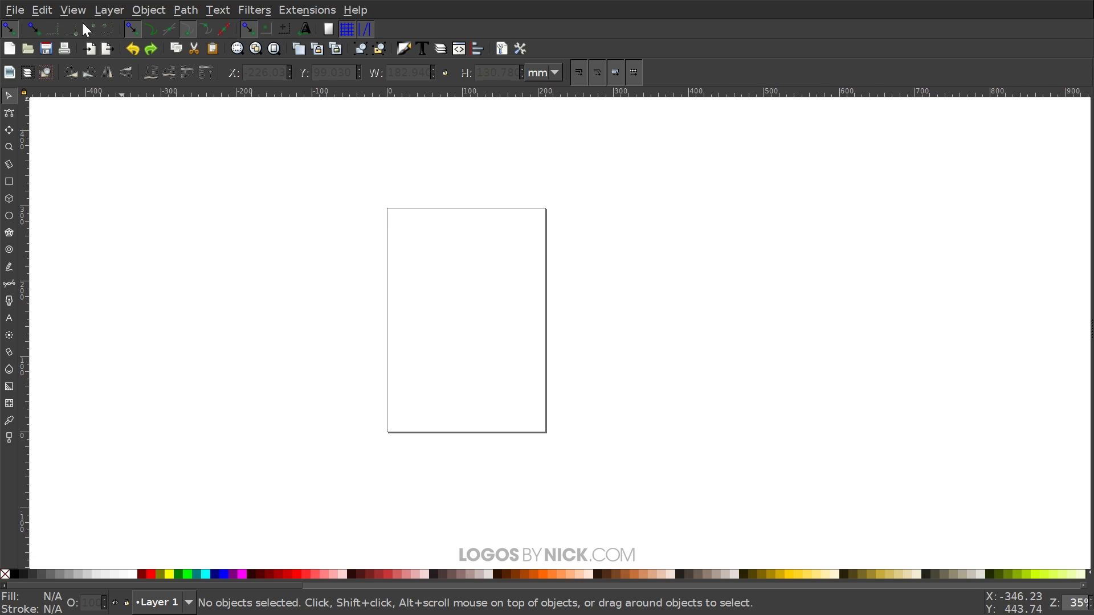
pyautogui.click(15, 10)
pyautogui.click(62, 270)
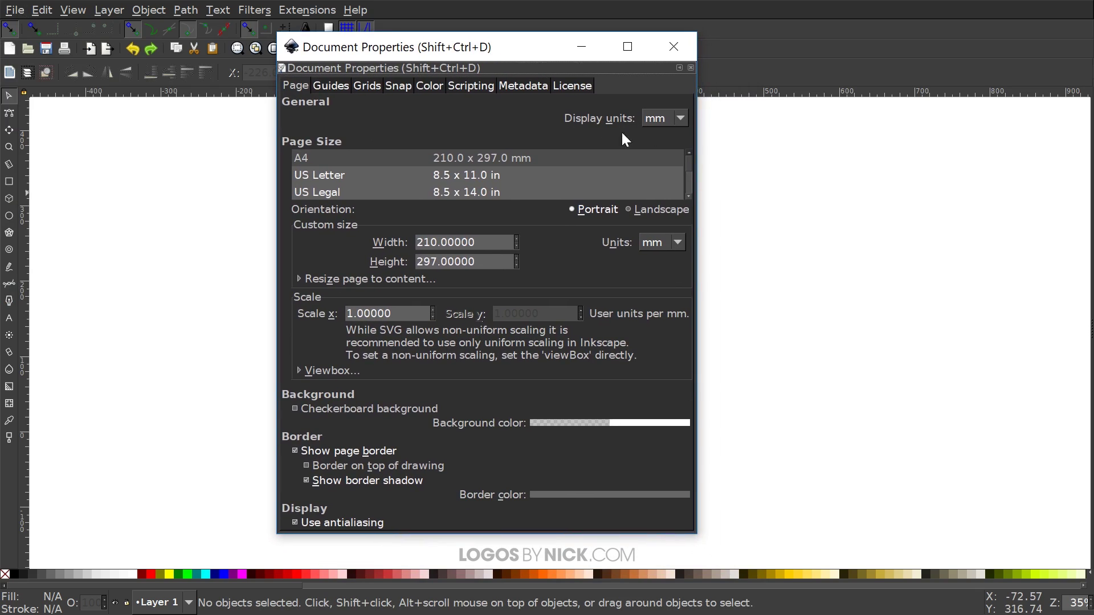
pyautogui.click(666, 119)
pyautogui.click(658, 83)
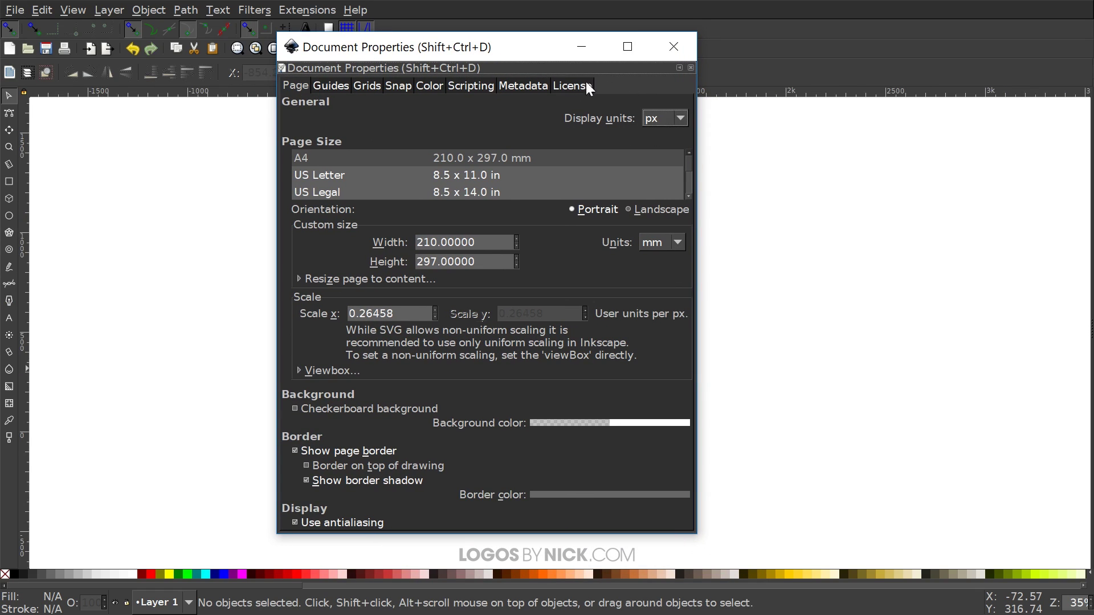
pyautogui.click(317, 453)
pyautogui.click(681, 46)
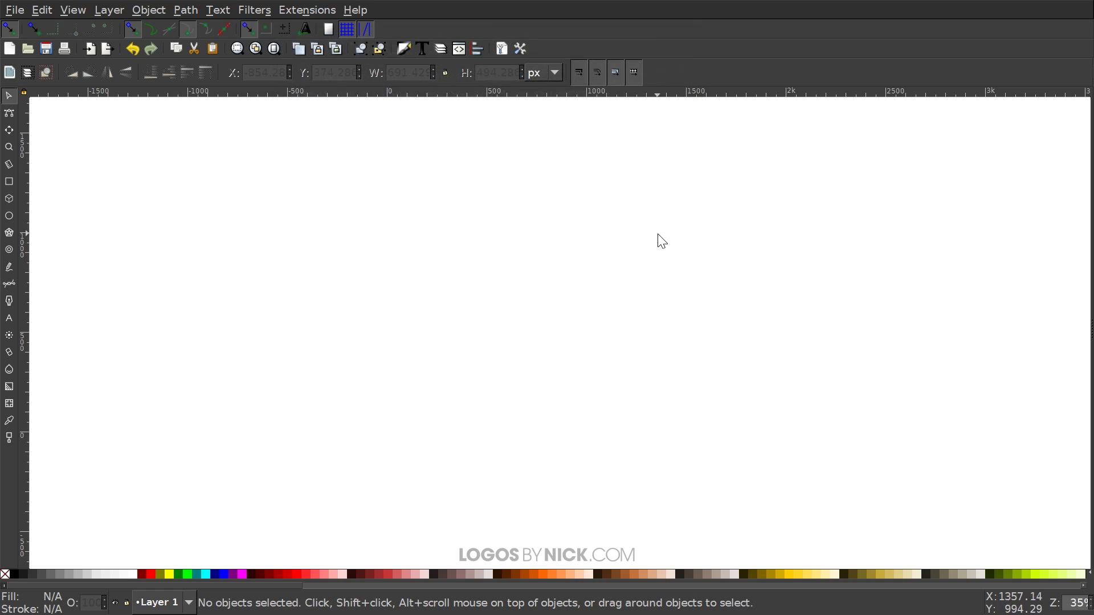
# Set the canvas zoom to 1:1
pyautogui.click(64, 13)
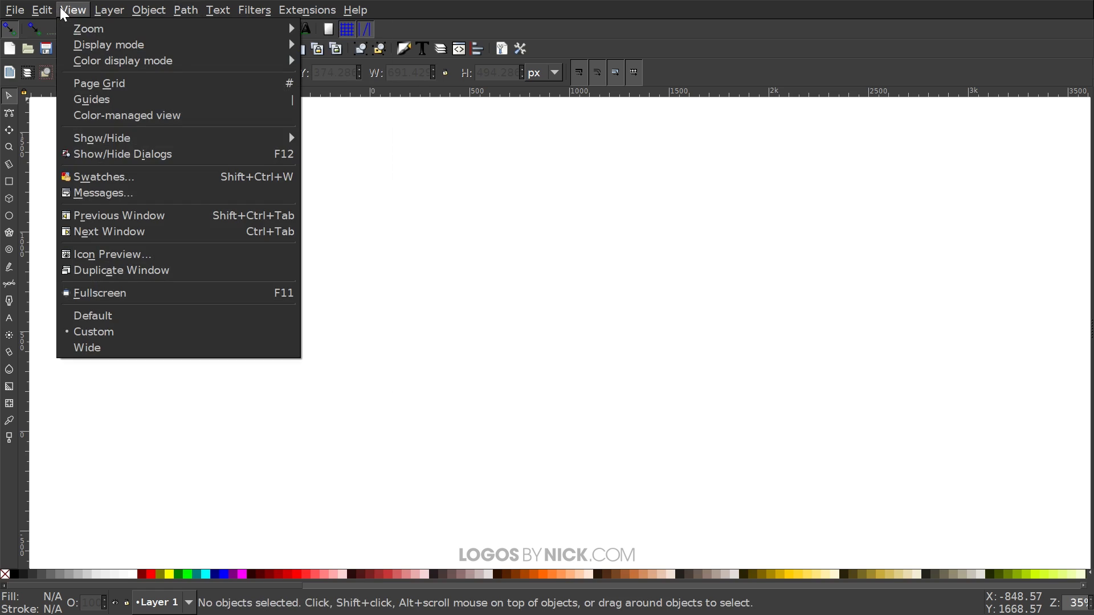
pyautogui.moveTo(215, 31)
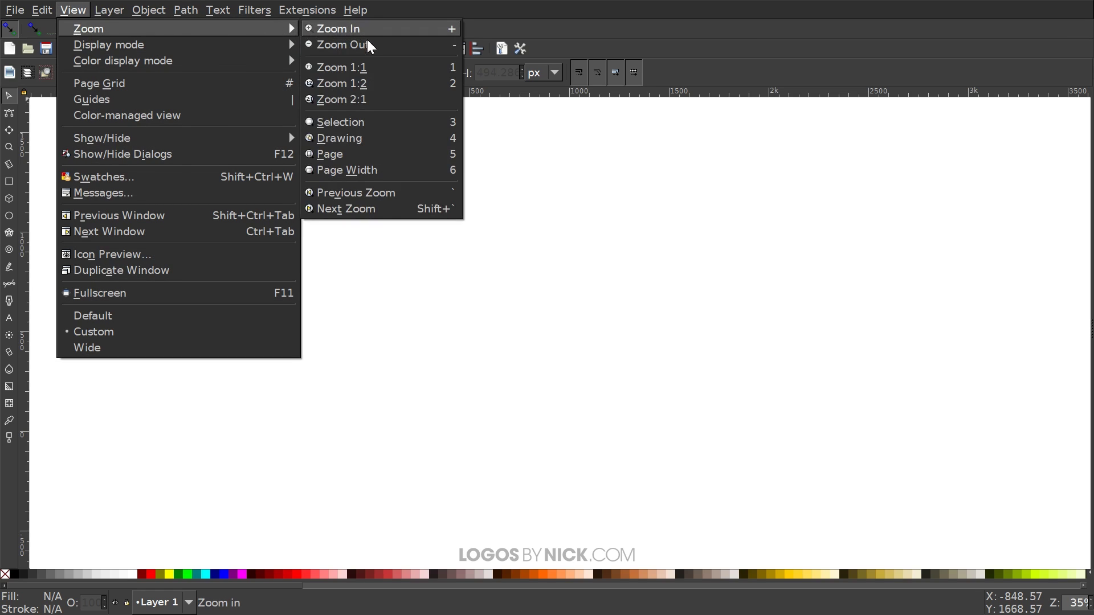
pyautogui.click(352, 72)
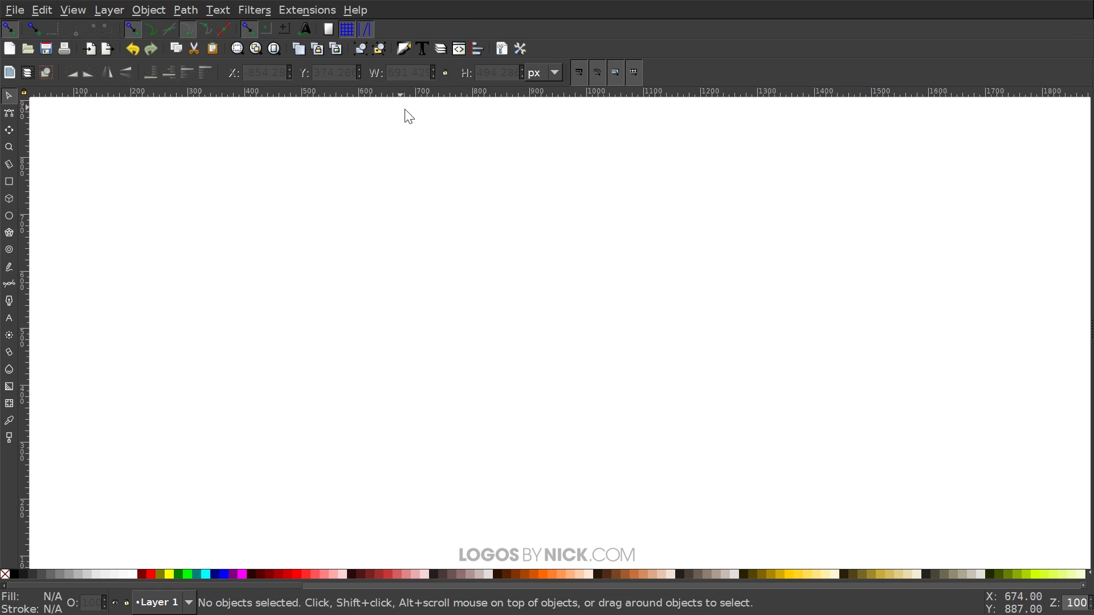
# Open Align and Distribute with alignment relative to Last selected, and also open Fill and Stroke
pyautogui.click(477, 50)
pyautogui.click(990, 127)
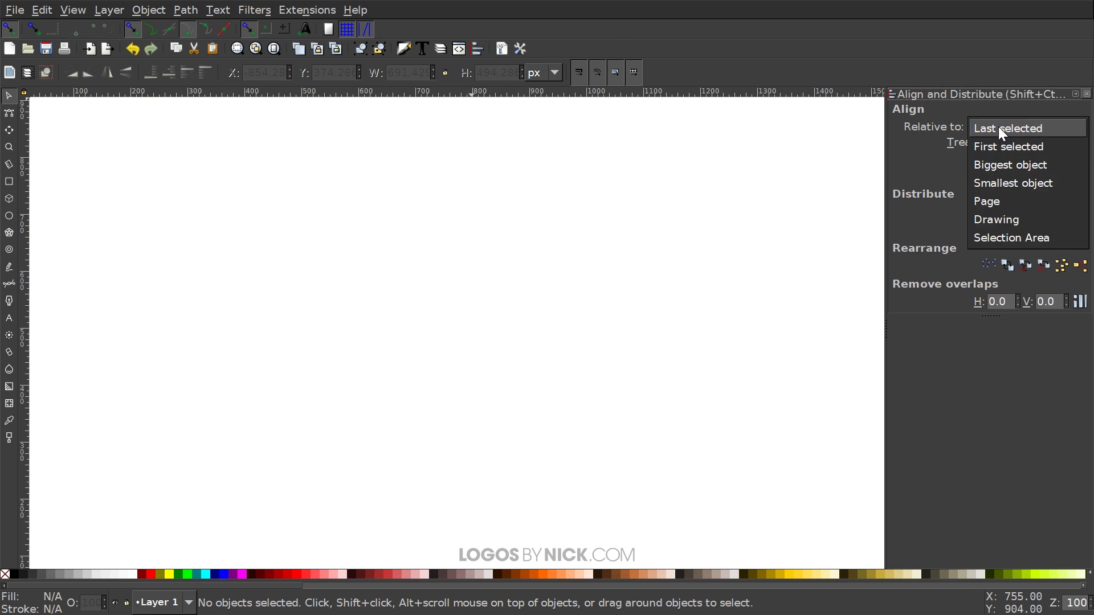
pyautogui.click(999, 127)
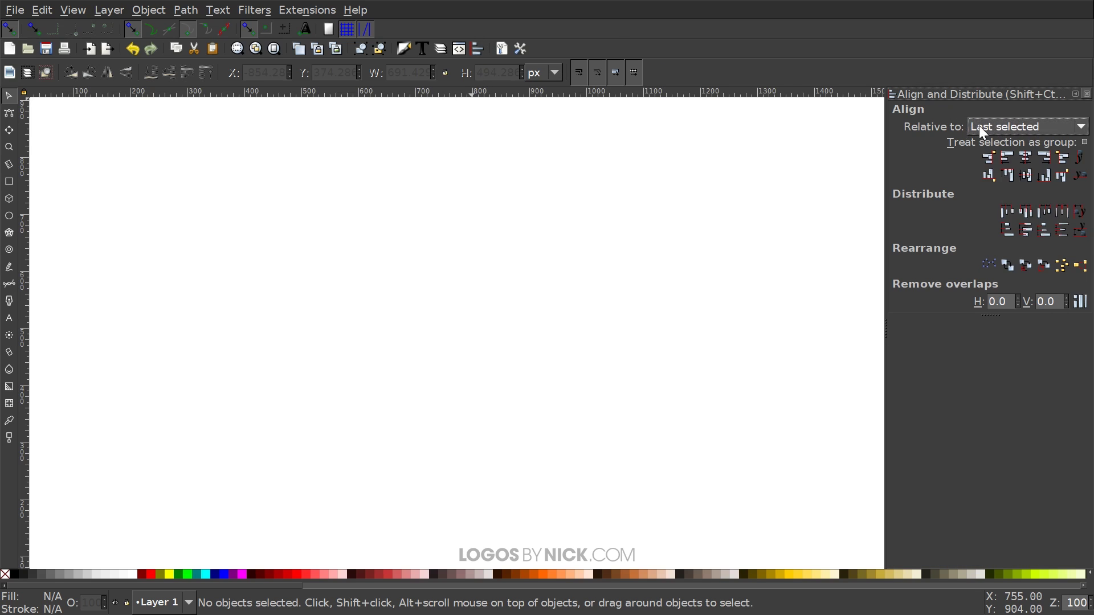
pyautogui.click(406, 51)
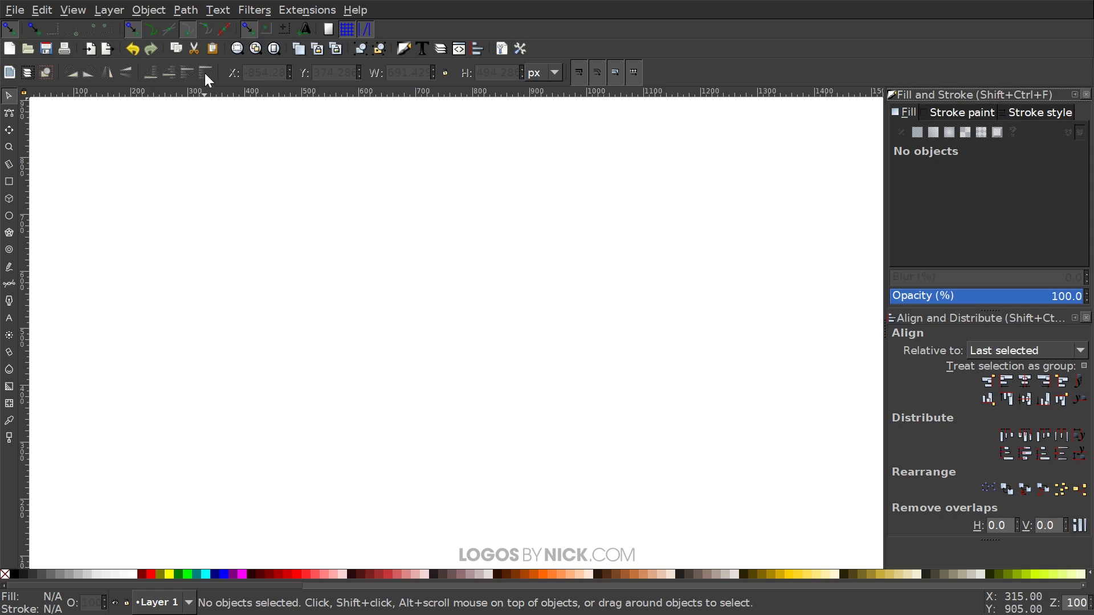
# Enable snapping to smooth nodes, including quadrant points of ellipses
pyautogui.click(189, 27)
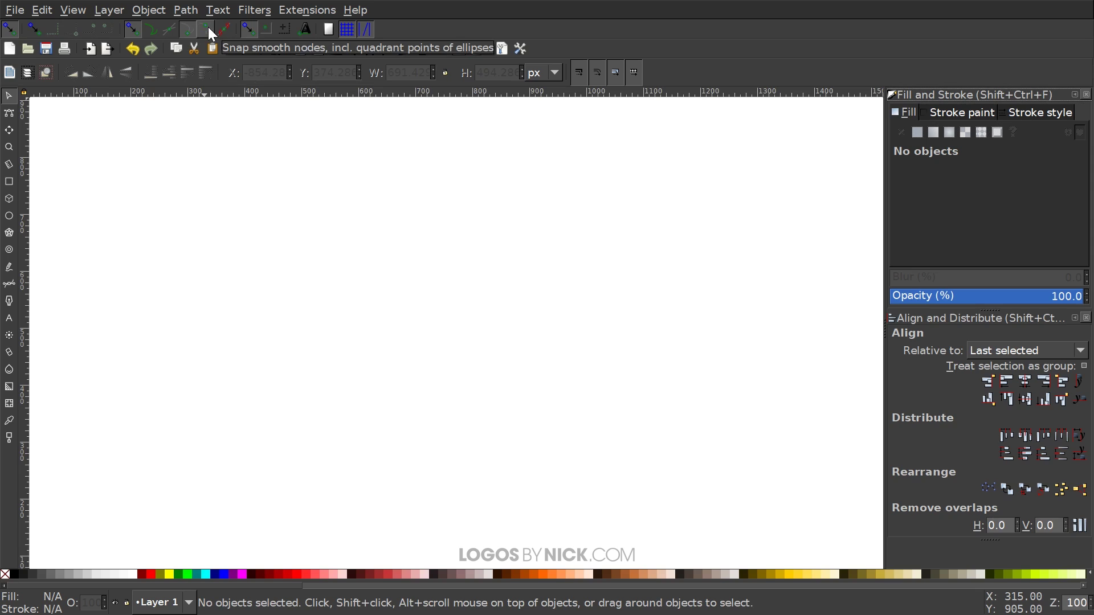
pyautogui.click(207, 26)
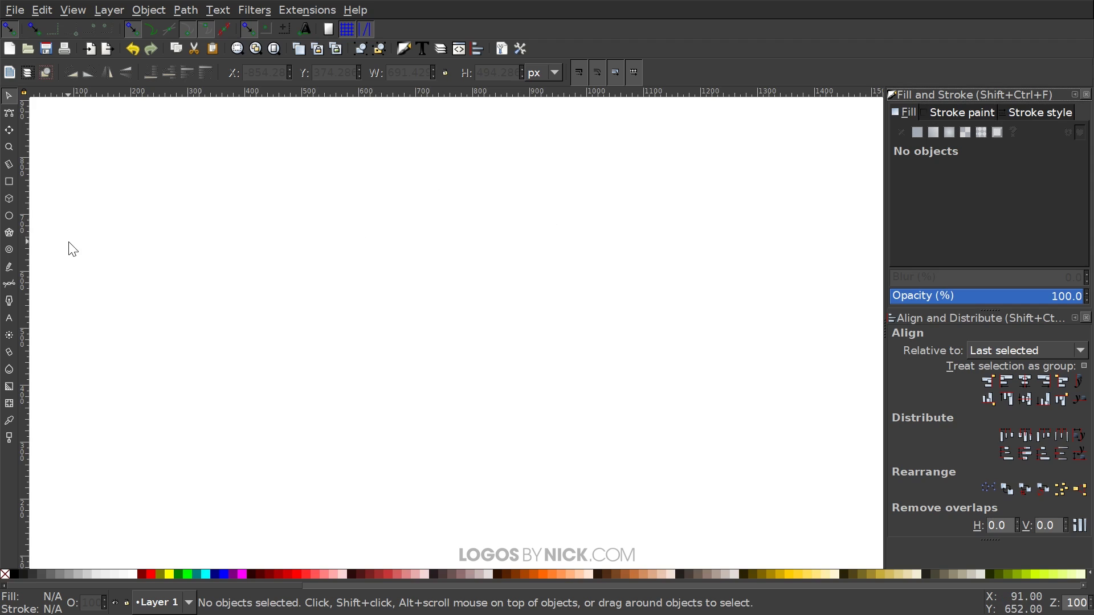
# Draw a black circle about 370 px in diameter and lower its opacity to about 50%
pyautogui.click(10, 214)
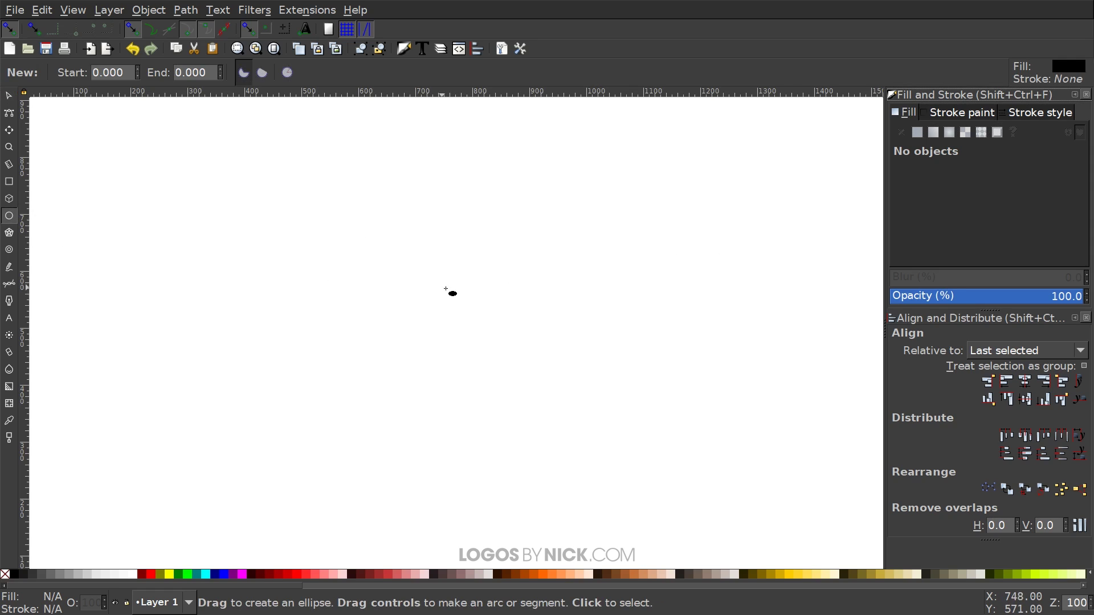
pyautogui.moveTo(398, 277)
pyautogui.mouseDown()
pyautogui.moveTo(525, 395)
pyautogui.moveTo(511, 393)
pyautogui.mouseUp()
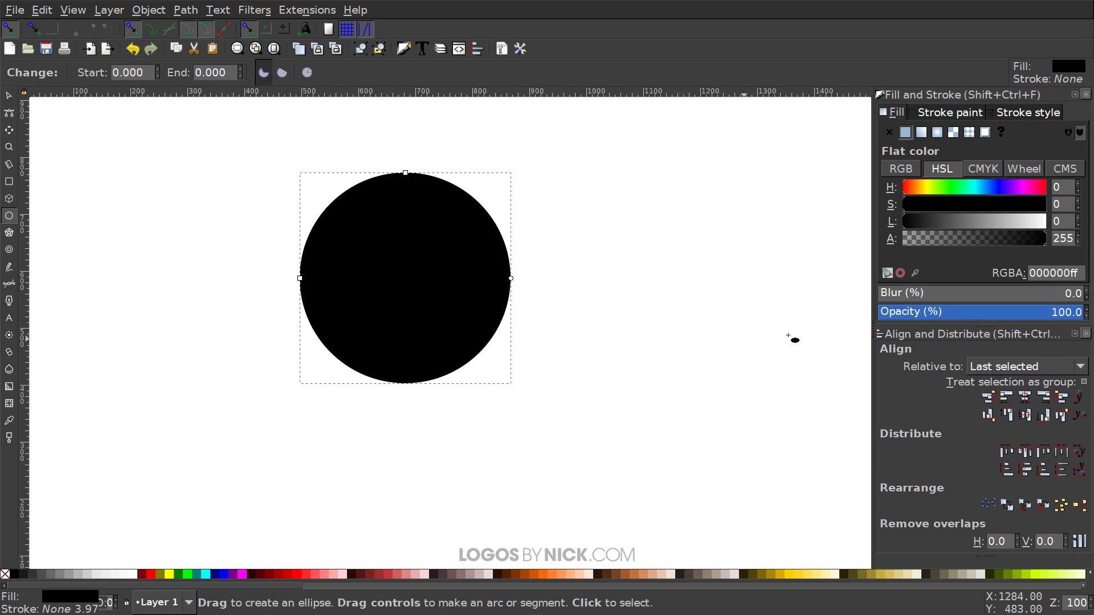
pyautogui.click(982, 313)
pyautogui.moveTo(982, 313); pyautogui.dragTo(980, 313)
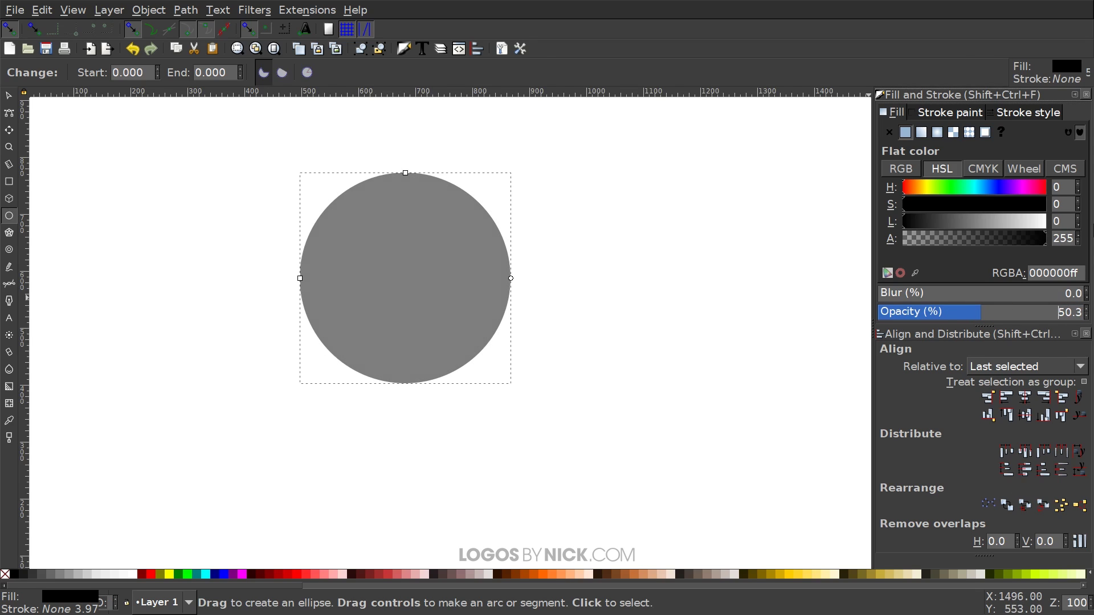
# Duplicate the circle and move the copy horizontally about 236 px to the right so the two overlap
pyautogui.hscroll(4, 684, 246)
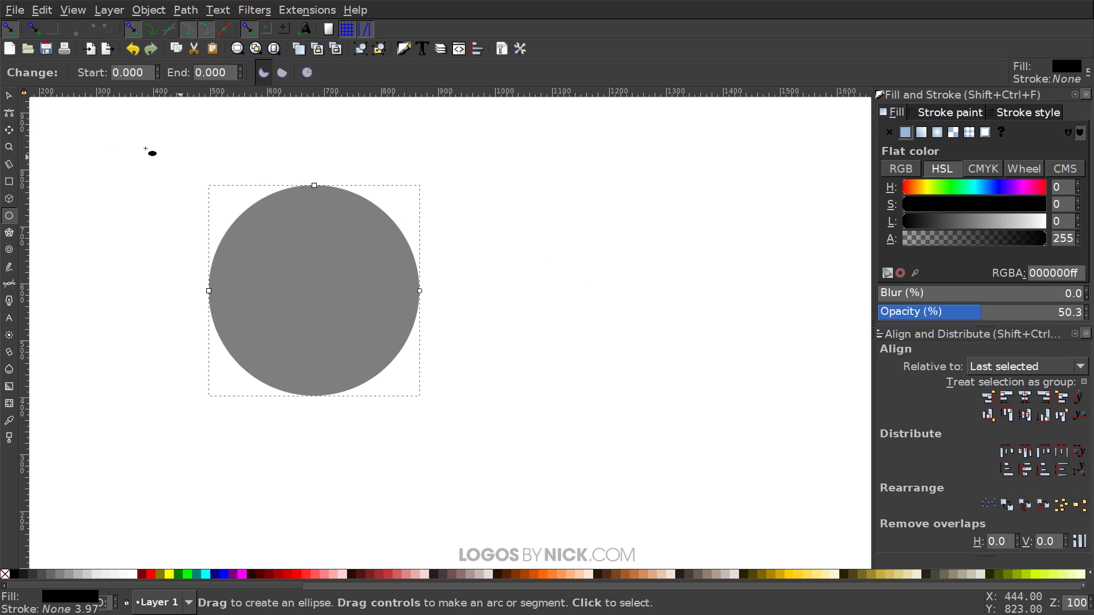
pyautogui.click(7, 97)
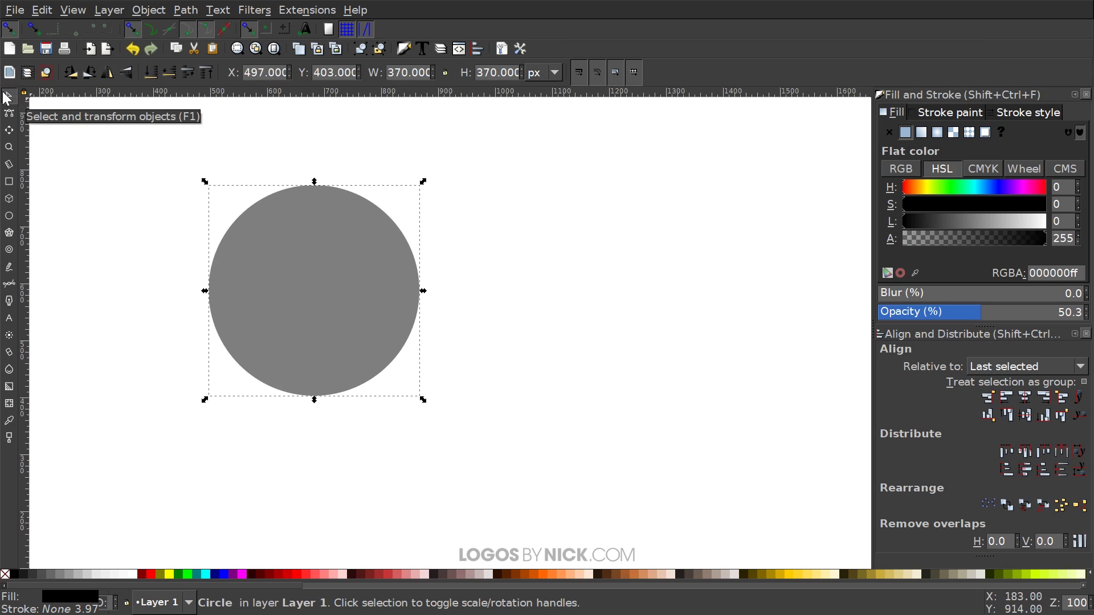
pyautogui.rightClick(332, 229)
pyautogui.click(365, 332)
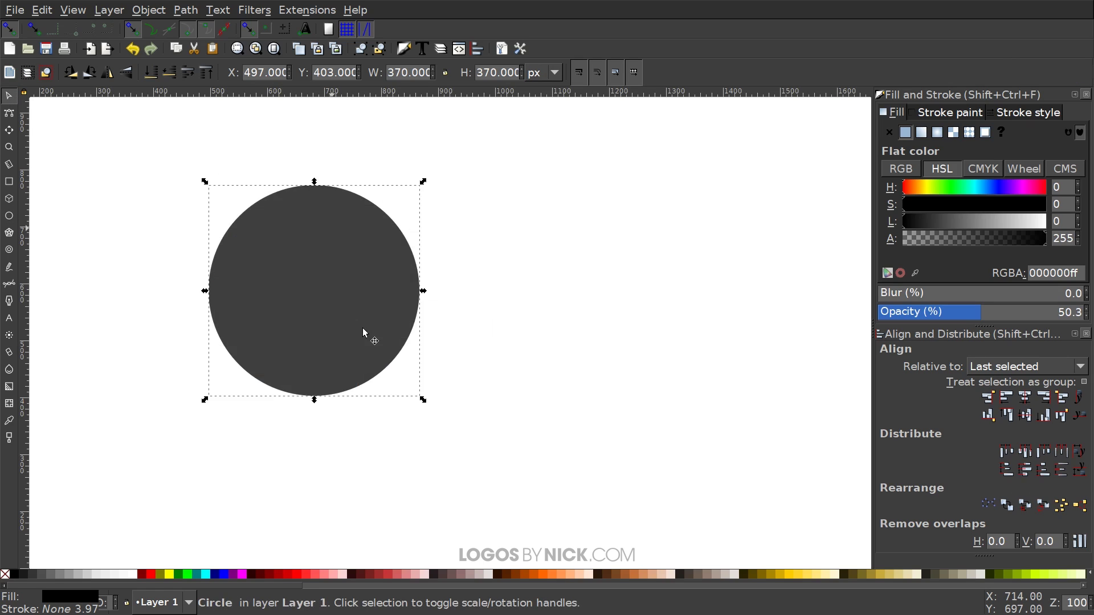
pyautogui.moveTo(287, 261); pyautogui.dragTo(421, 261)
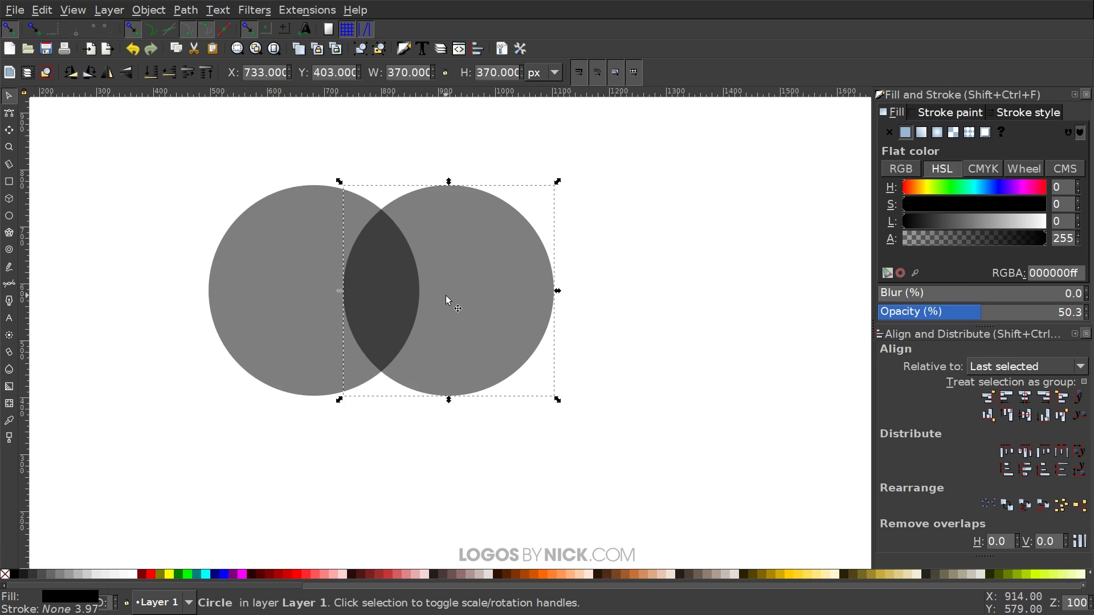
# Duplicate the right circle and place the copy centred below the other two, overlapping both, at about X 616, Y 215 px
pyautogui.rightClick(480, 217)
pyautogui.click(540, 319)
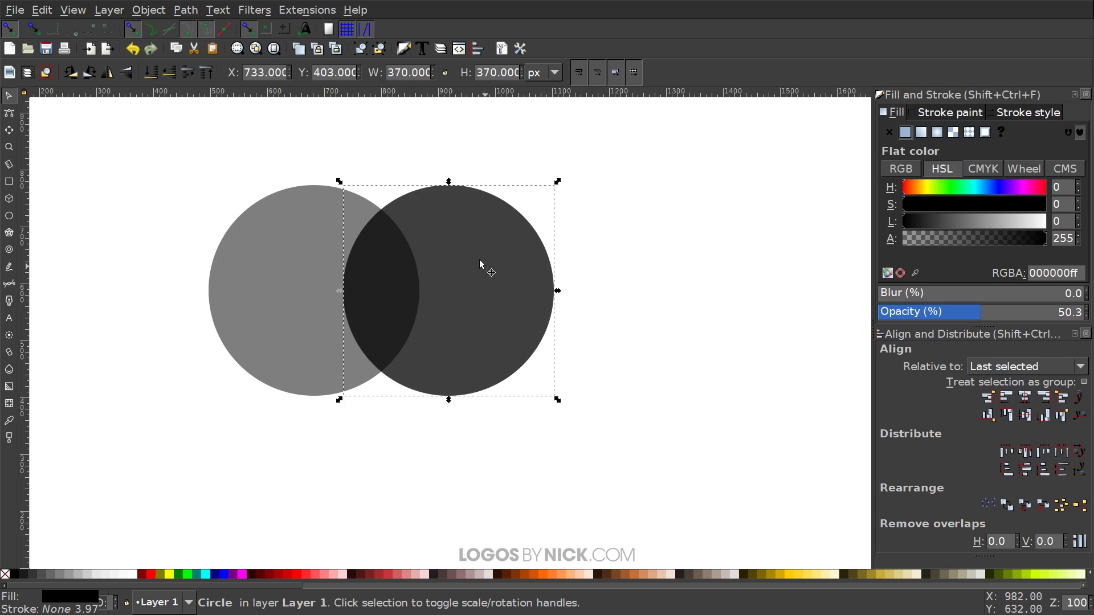
pyautogui.moveTo(465, 190); pyautogui.dragTo(395, 297)
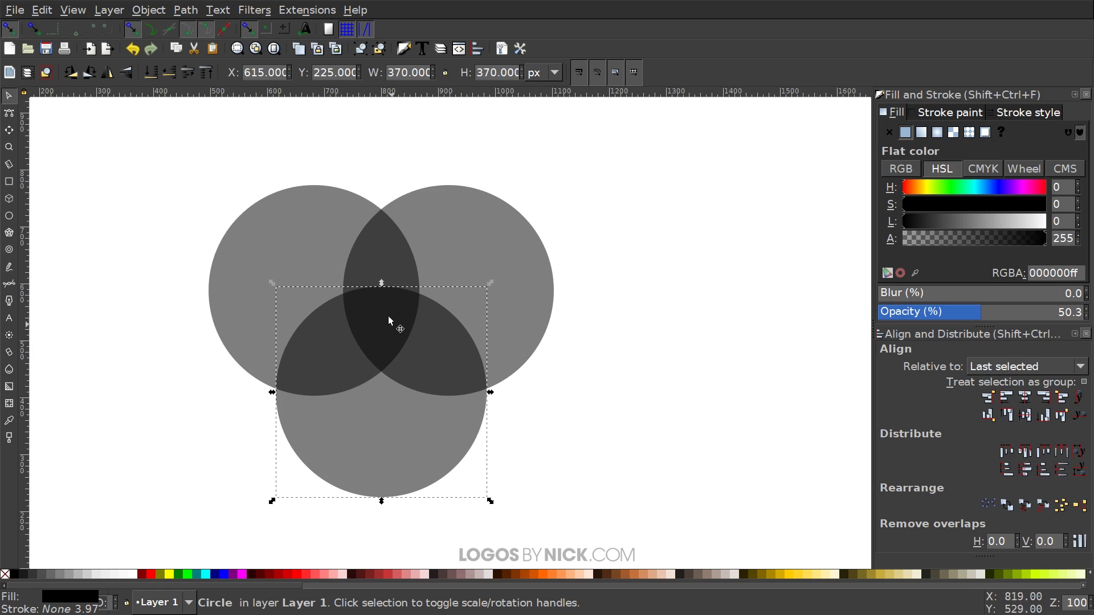
pyautogui.moveTo(417, 326); pyautogui.dragTo(417, 334)
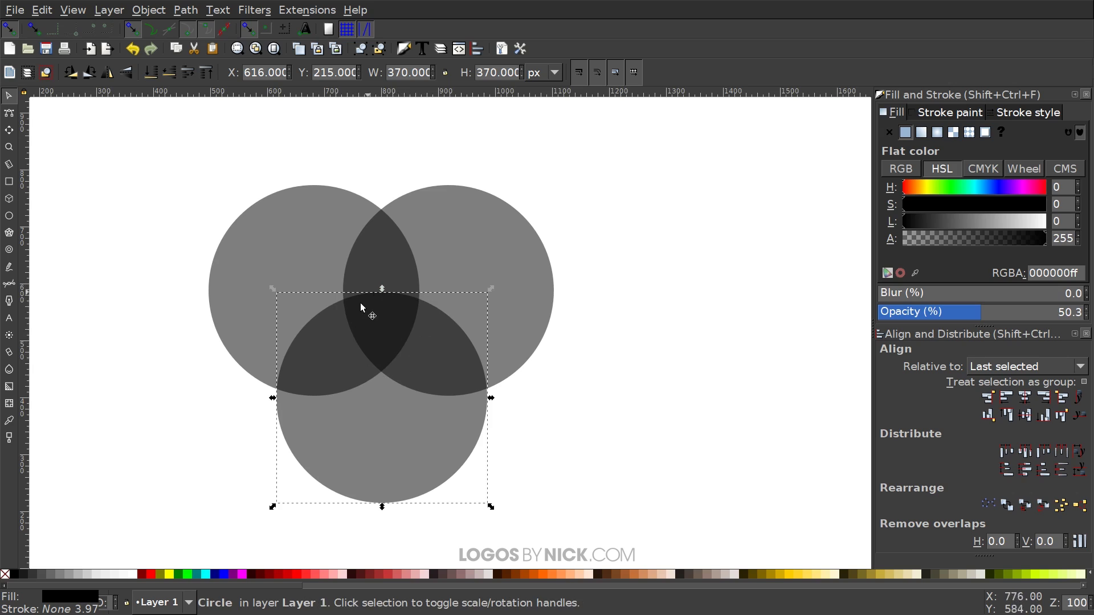
# Equalize the horizontal gaps between all three circles and intersect them into a single shield shape
pyautogui.moveTo(156, 127); pyautogui.dragTo(606, 532)
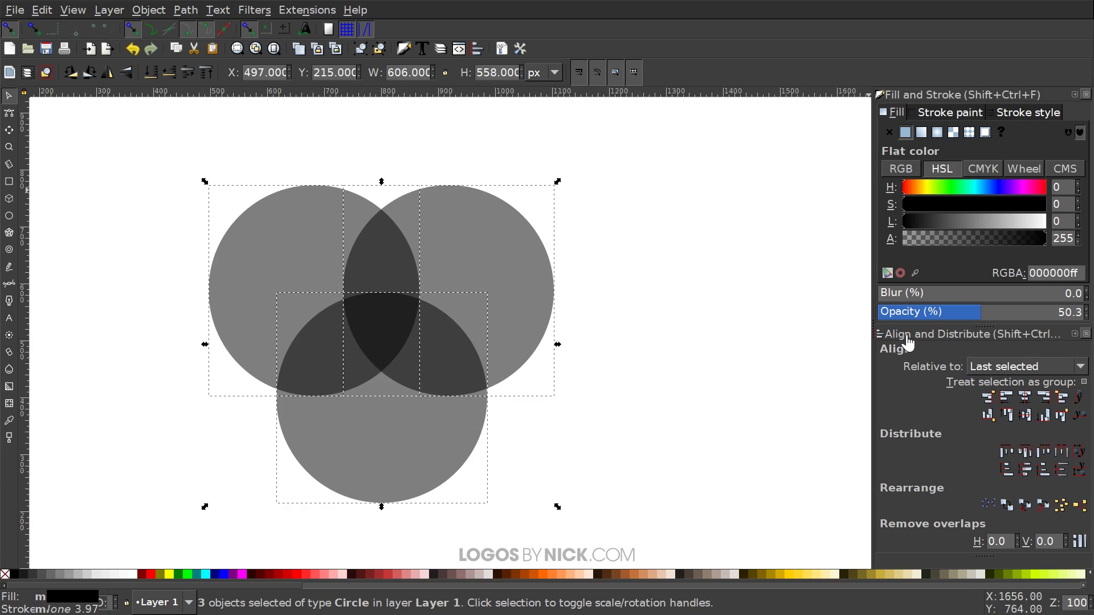
pyautogui.click(1062, 450)
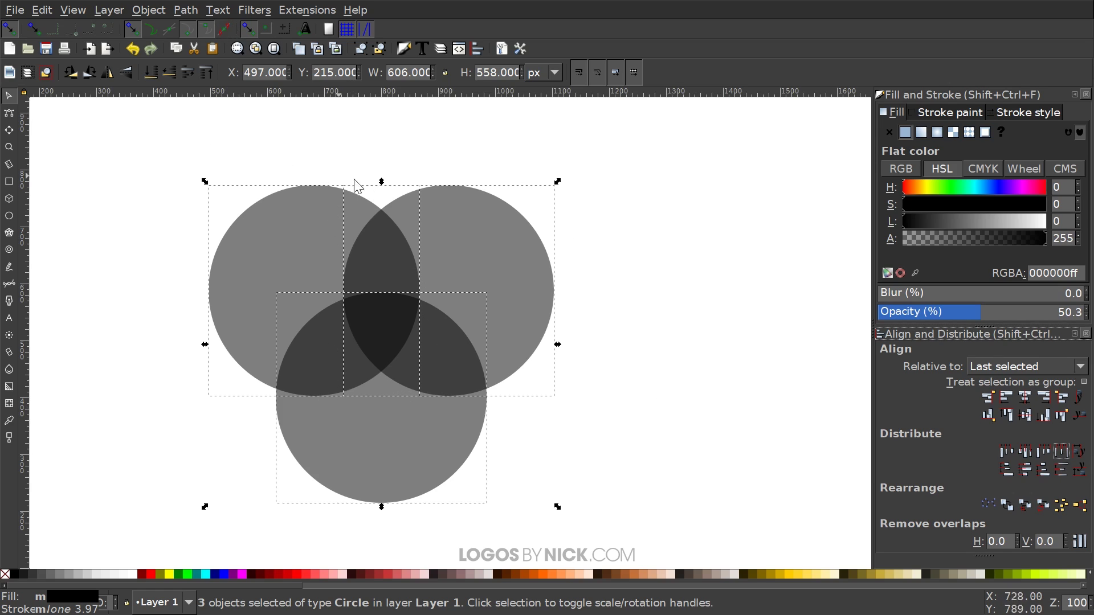
pyautogui.click(186, 14)
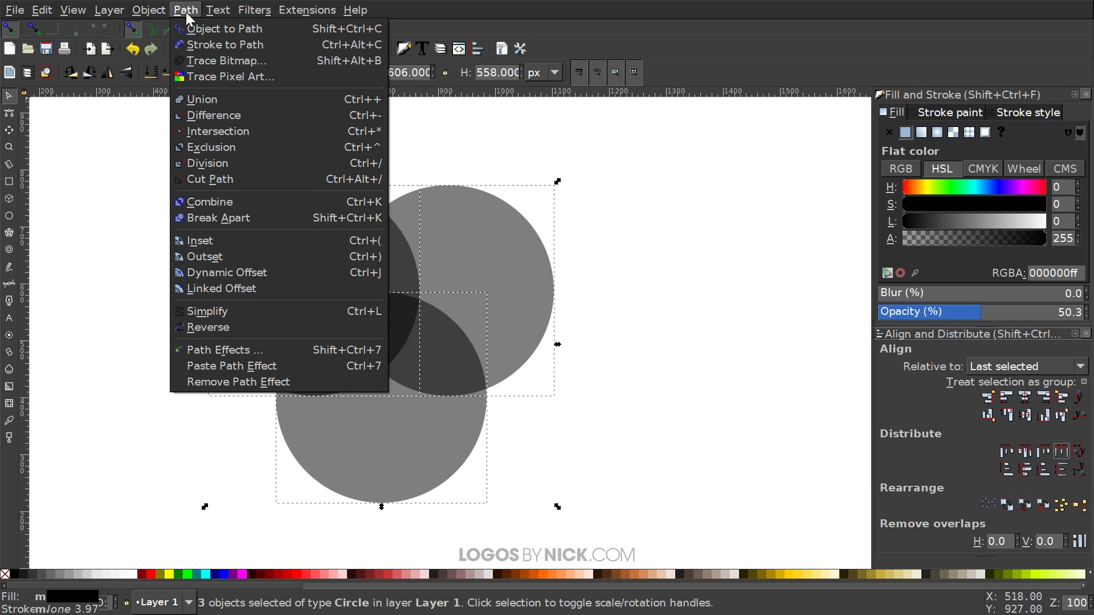
pyautogui.click(216, 131)
# Enlarge the shield proportionally about its centre to about 298 × 314 px and reposition it near the middle of the canvas
pyautogui.moveTo(405, 237); pyautogui.dragTo(383, 288)
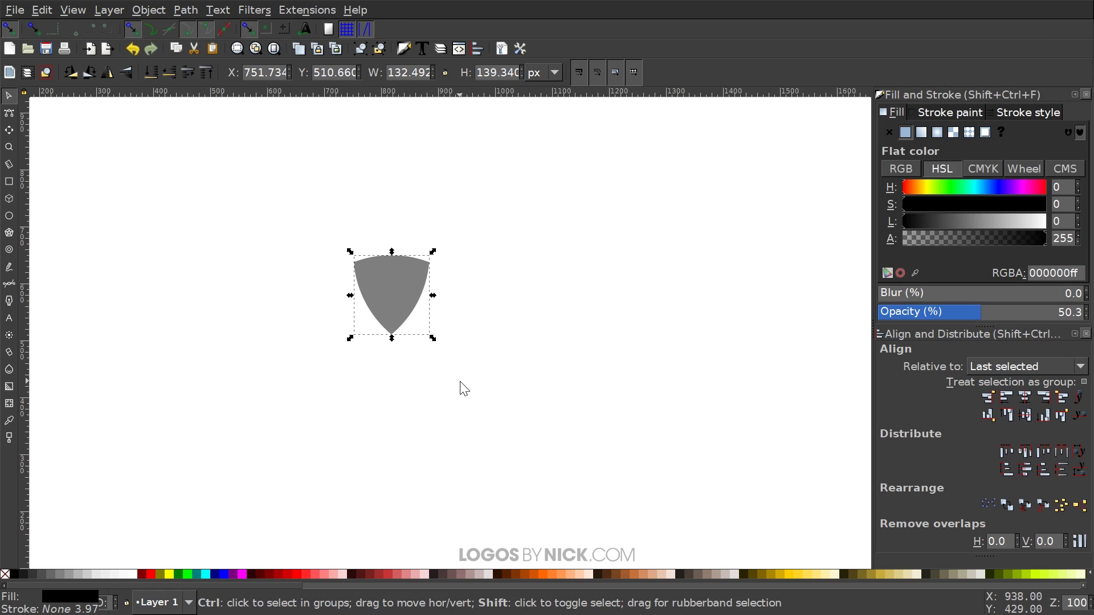
pyautogui.moveTo(433, 340); pyautogui.dragTo(482, 407)
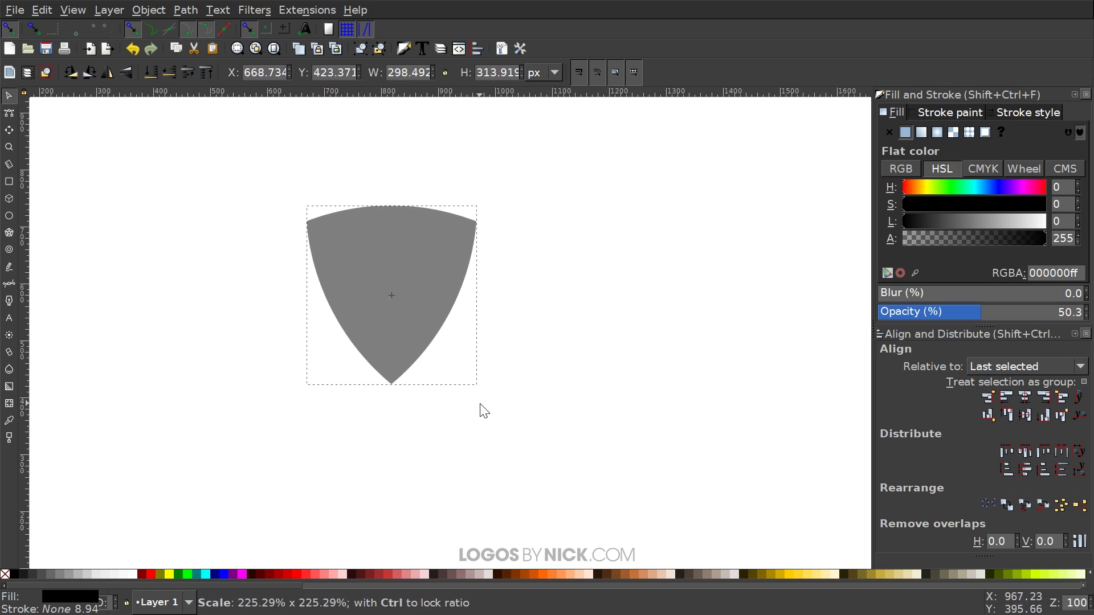
pyautogui.moveTo(419, 278); pyautogui.dragTo(450, 293)
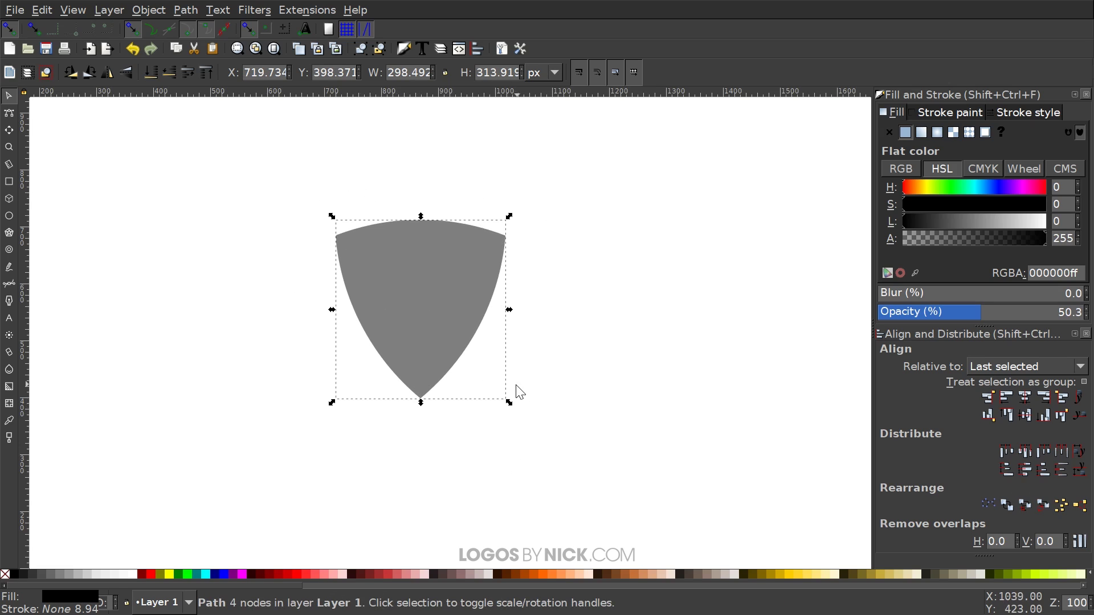
# Give the shield a red stroke with a width of 25 px
pyautogui.keyDown('shift'); pyautogui.click(150, 576); pyautogui.keyUp('shift')
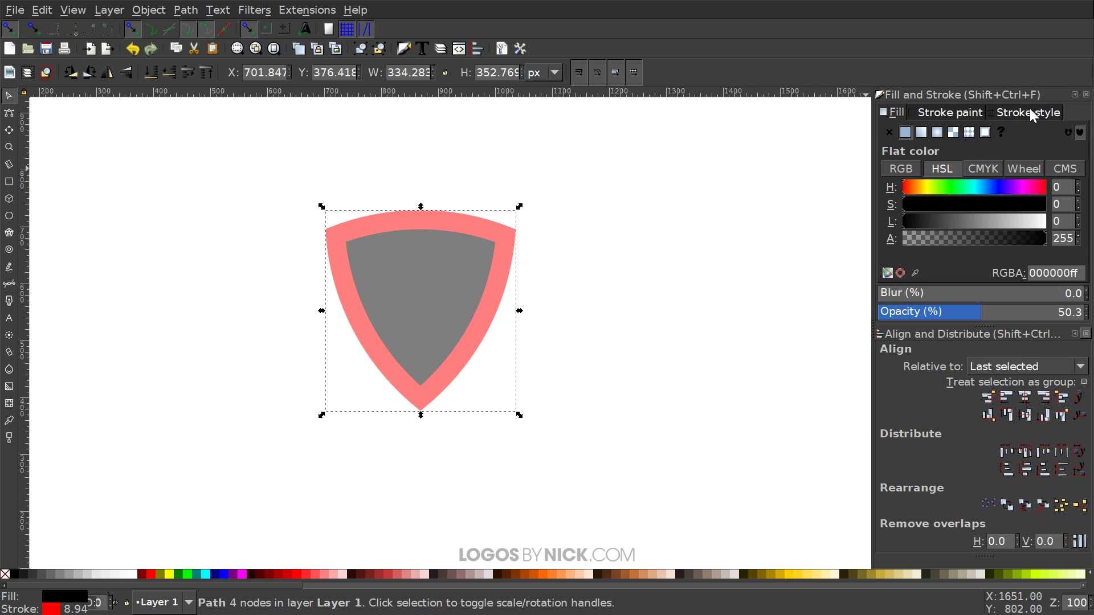
pyautogui.click(1017, 115)
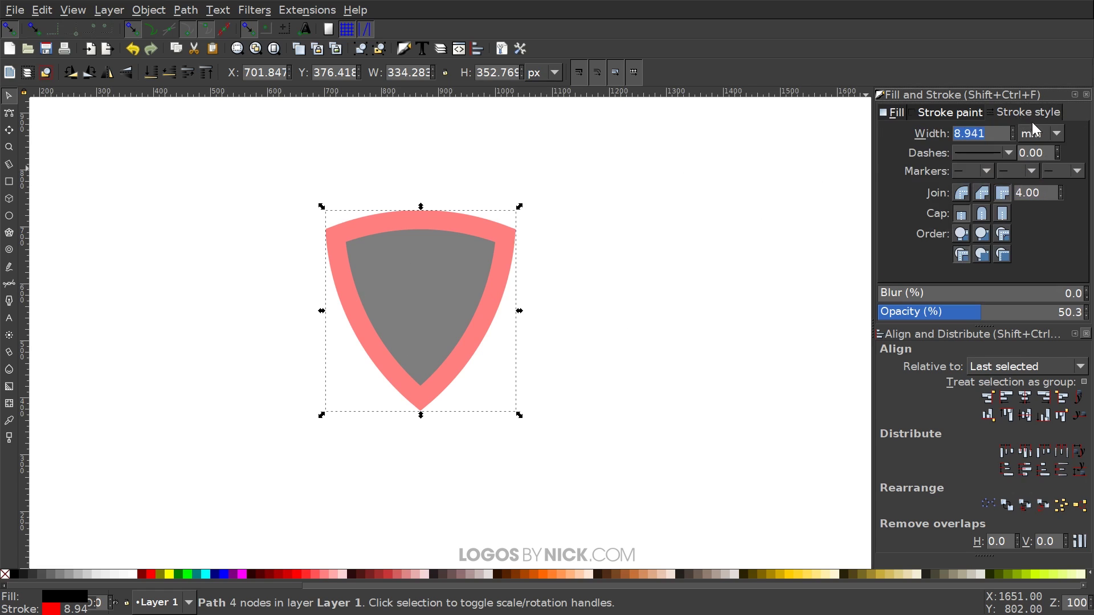
pyautogui.click(1036, 134)
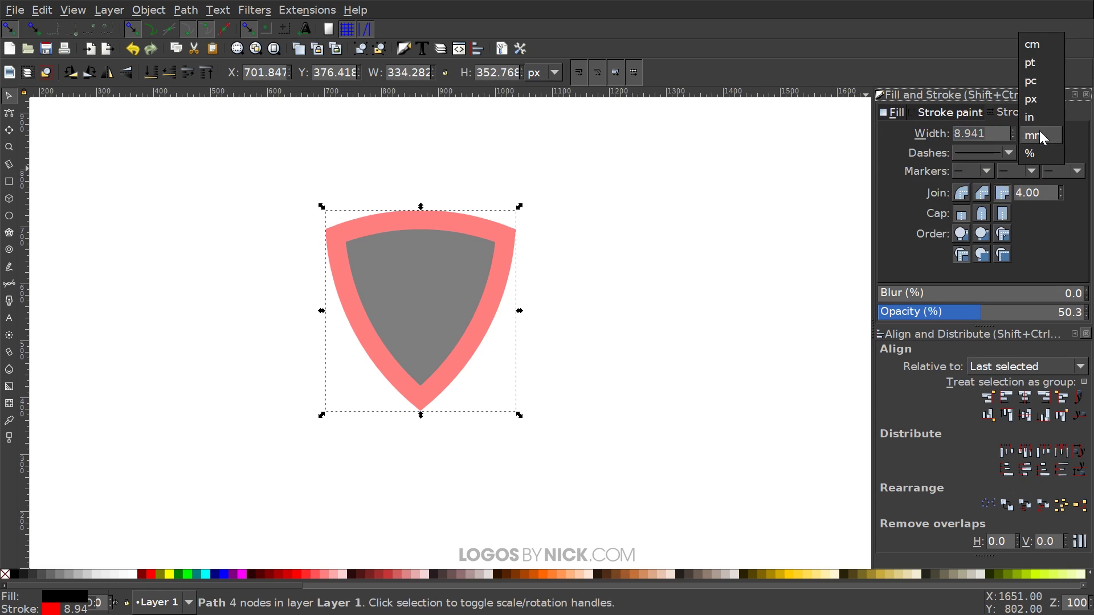
pyautogui.click(1035, 99)
pyautogui.tripleClick(974, 134)
pyautogui.write('25')
pyautogui.press('Return')
# Convert the shield's red stroke to a path and break it apart into separate outer and inner shield shapes
pyautogui.hscroll(1, 427, 447)
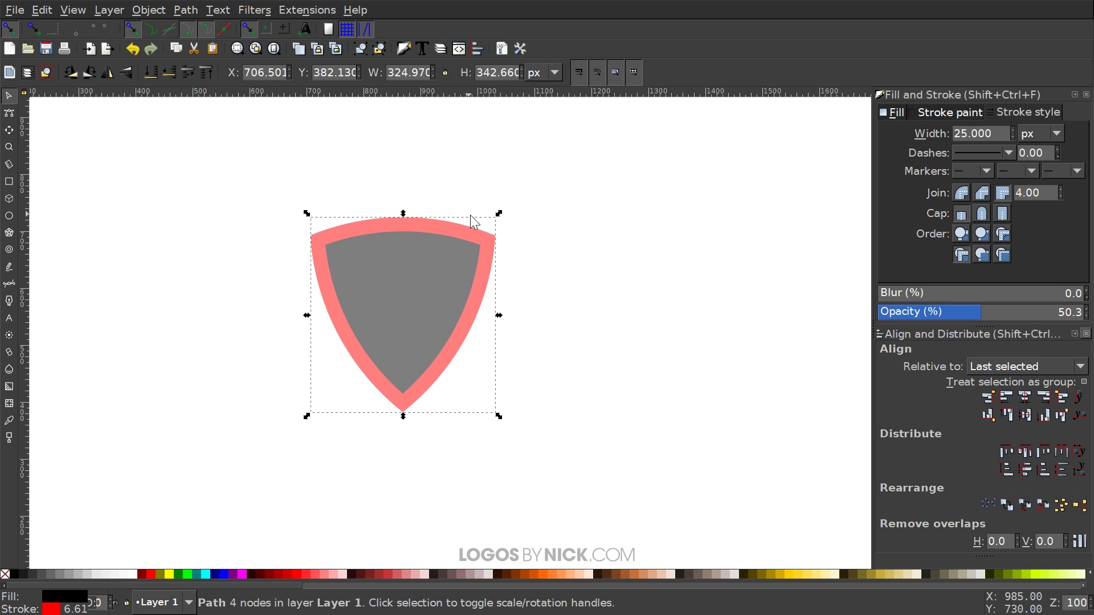
pyautogui.moveTo(453, 239); pyautogui.dragTo(439, 254)
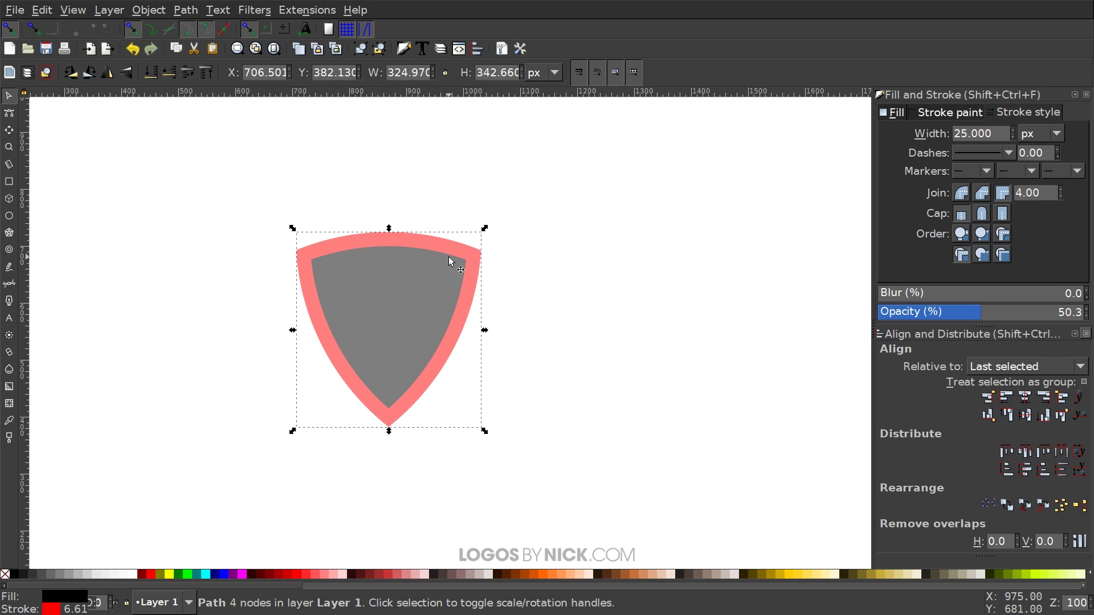
pyautogui.moveTo(231, 488); pyautogui.dragTo(254, 444)
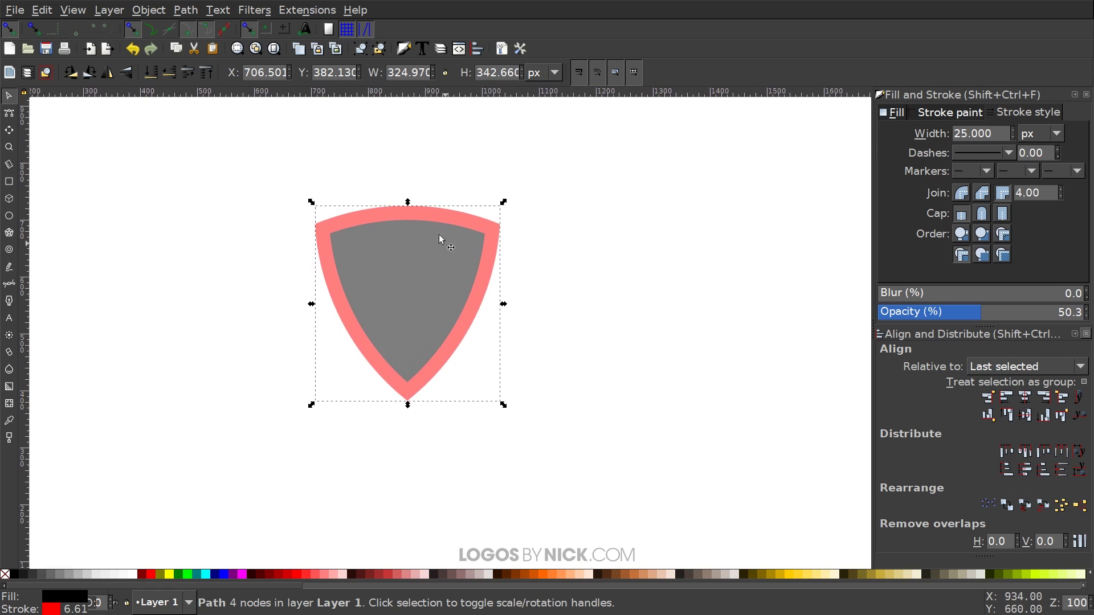
pyautogui.click(186, 10)
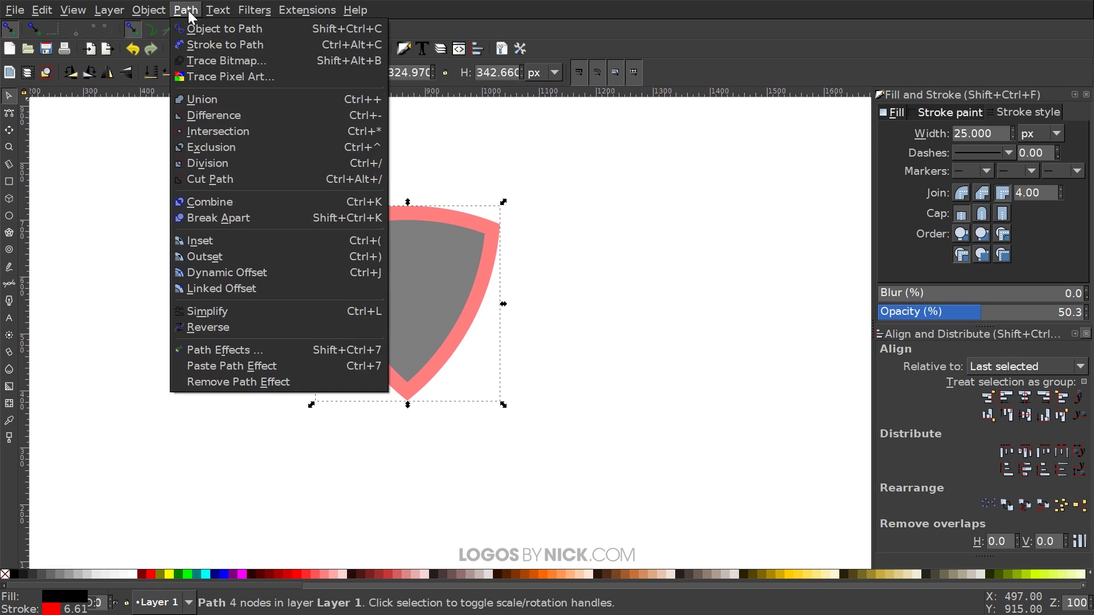
pyautogui.click(213, 45)
pyautogui.click(184, 10)
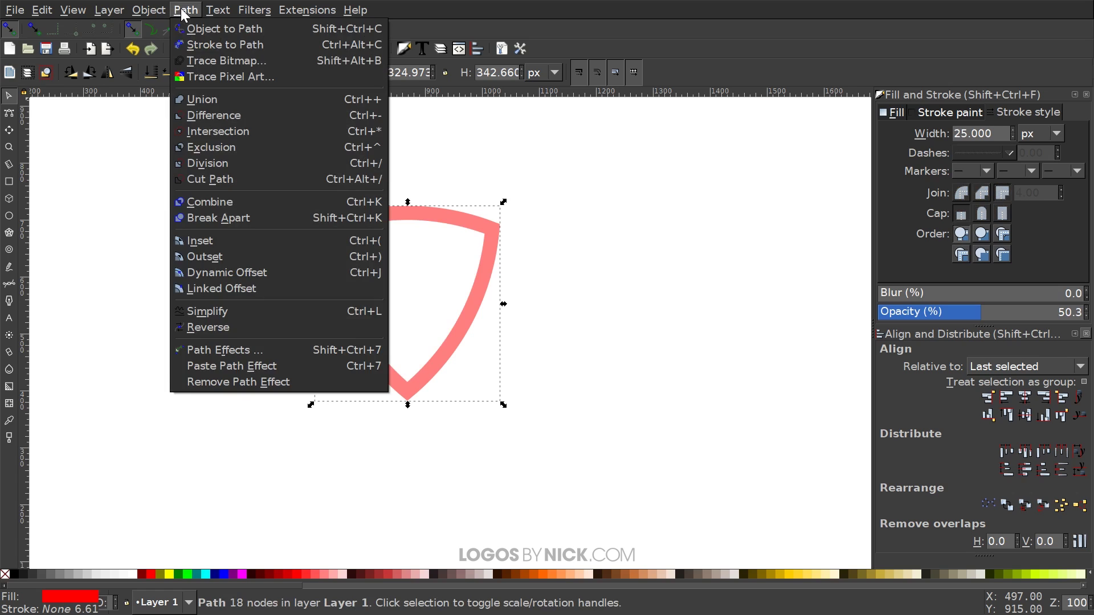
pyautogui.click(200, 221)
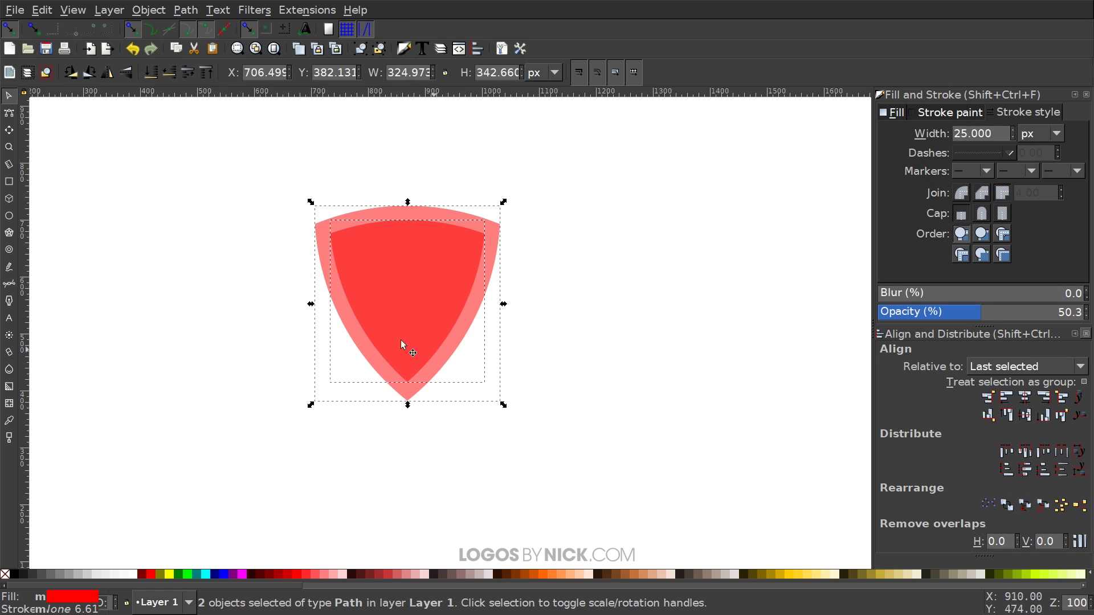
pyautogui.click(628, 178)
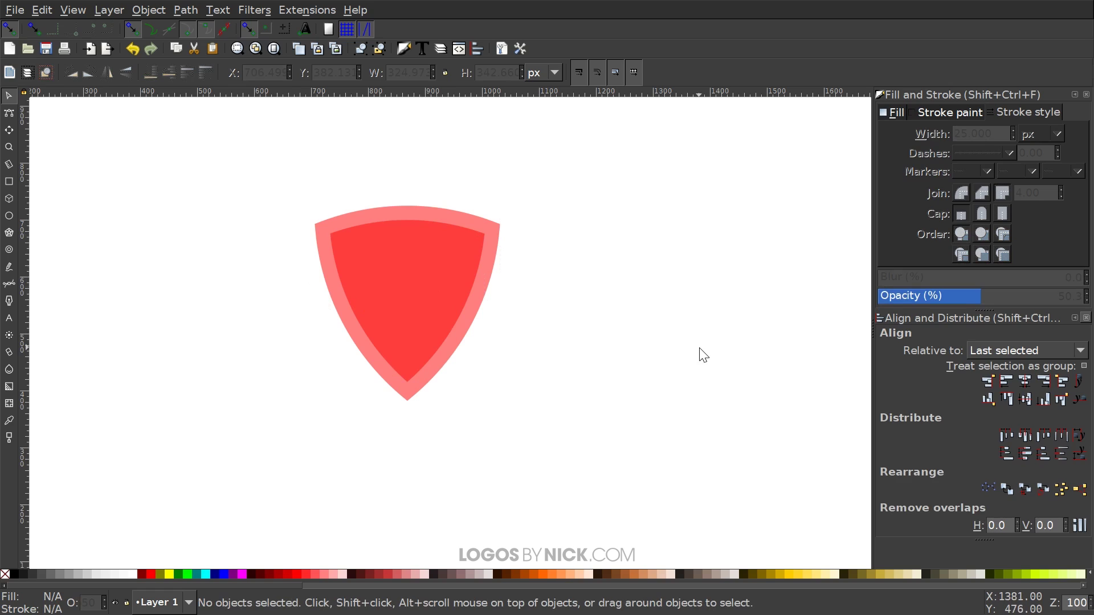
# Fill the inner shield with black and give the outer shield a black stroke with no fill
pyautogui.click(358, 232)
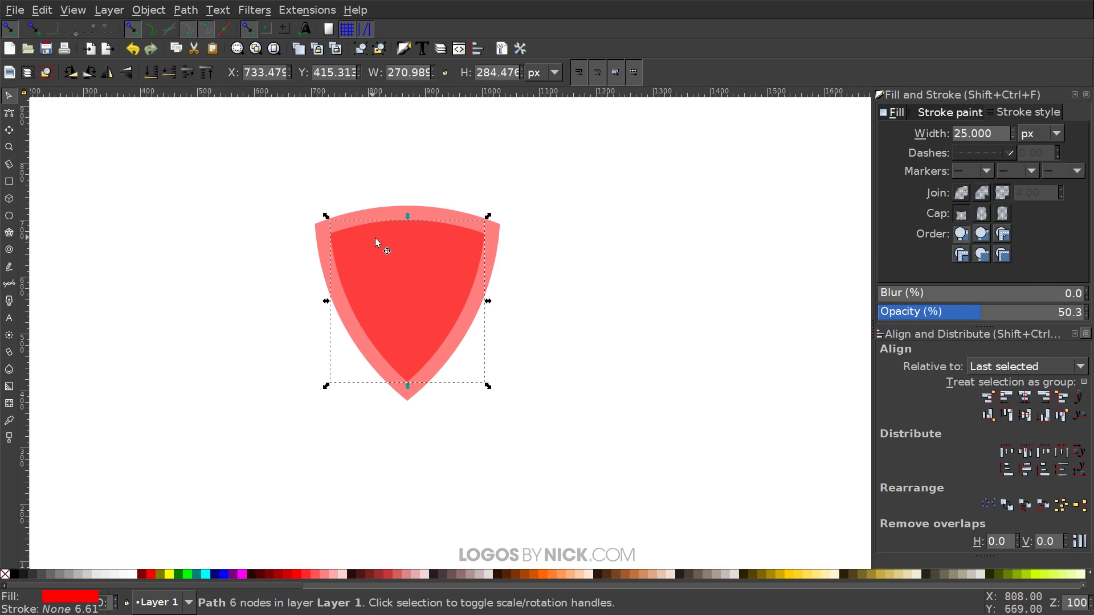
pyautogui.click(13, 576)
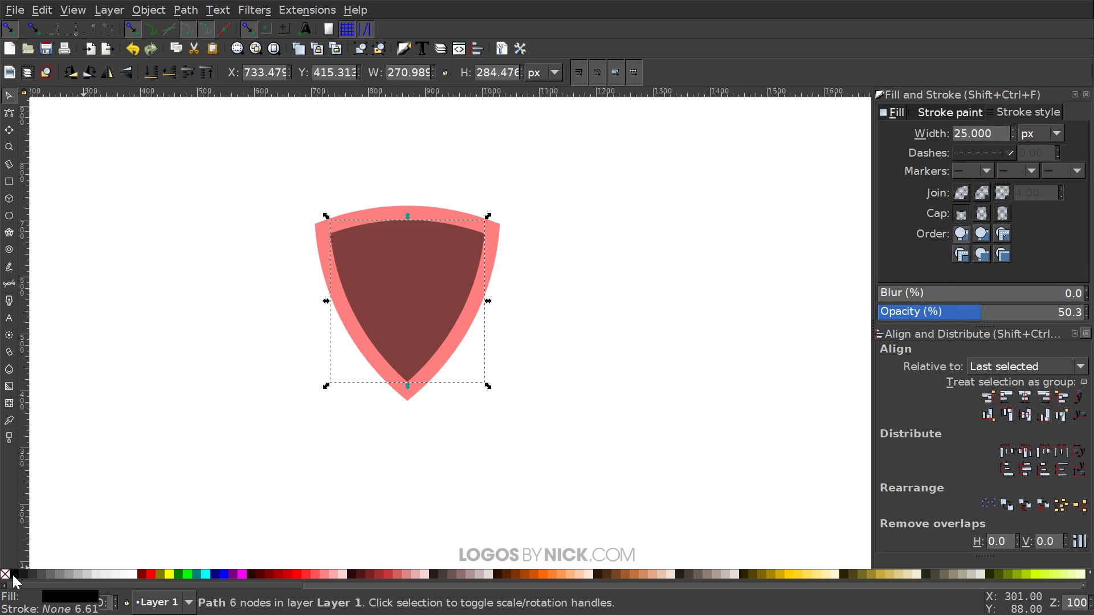
pyautogui.click(387, 211)
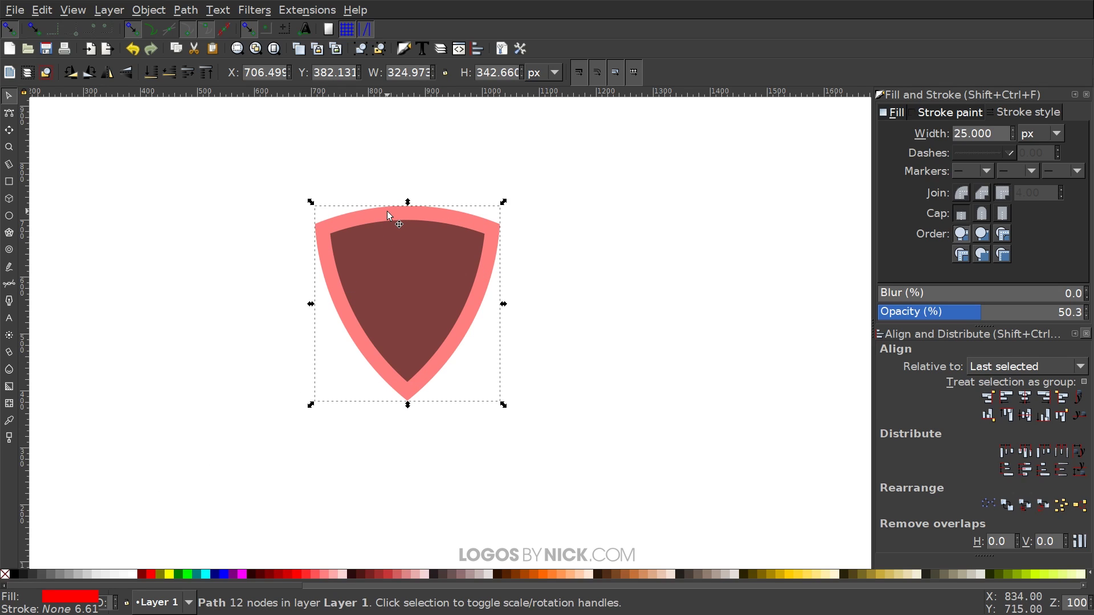
pyautogui.keyDown('shift'); pyautogui.click(12, 573); pyautogui.keyUp('shift')
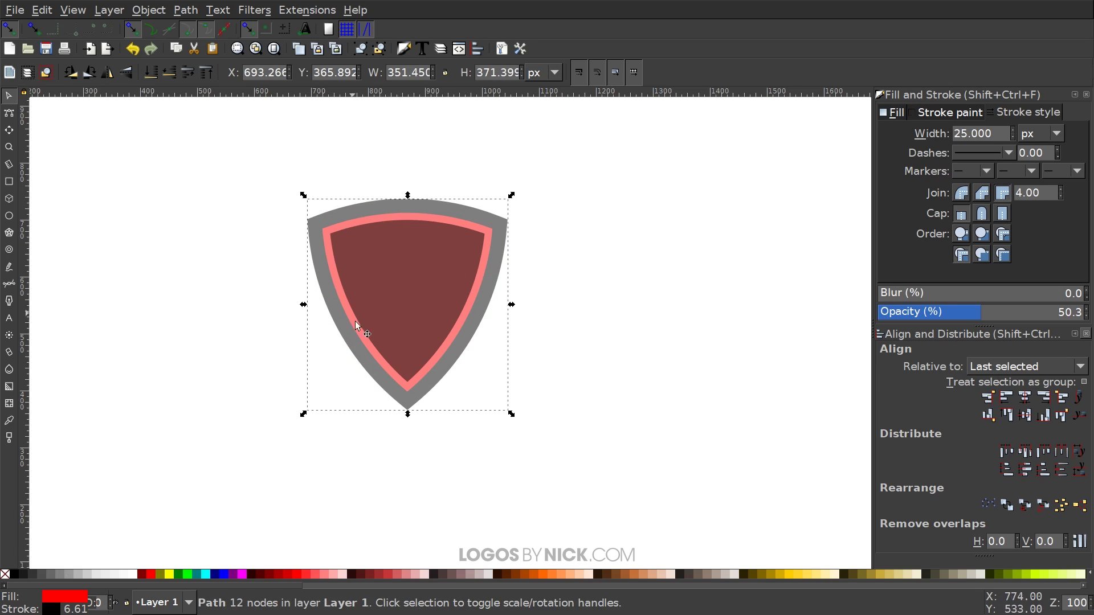
pyautogui.click(5, 575)
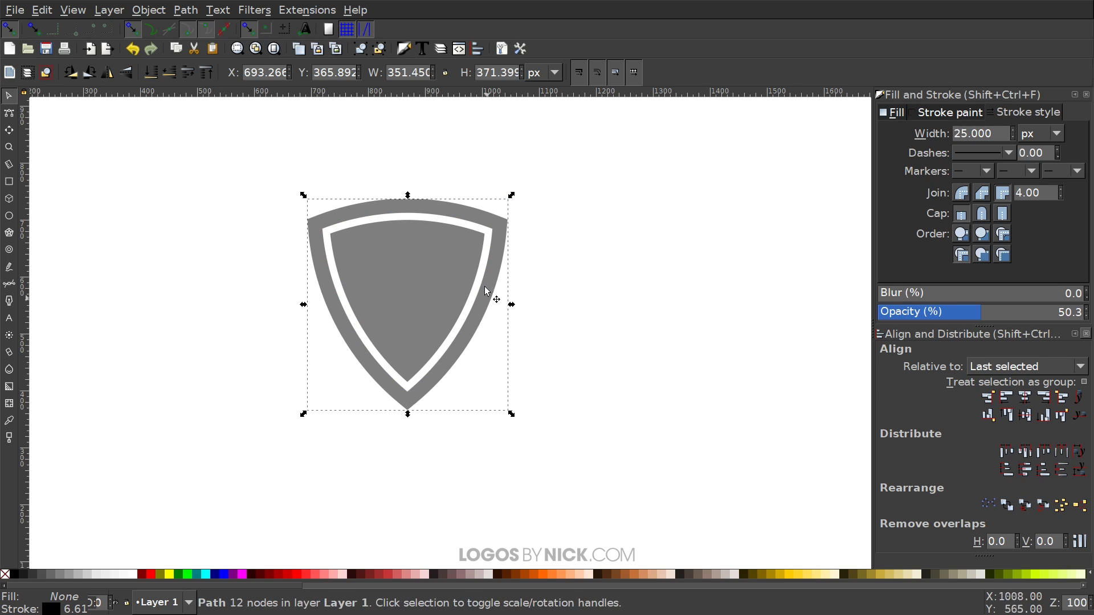
# Set the outer shield's stroke width to 20 px and convert that stroke to a path
pyautogui.click(992, 133)
pyautogui.write('20')
pyautogui.press('Return')
pyautogui.scroll(1, 357, 342)
pyautogui.hscroll(1, 357, 342)
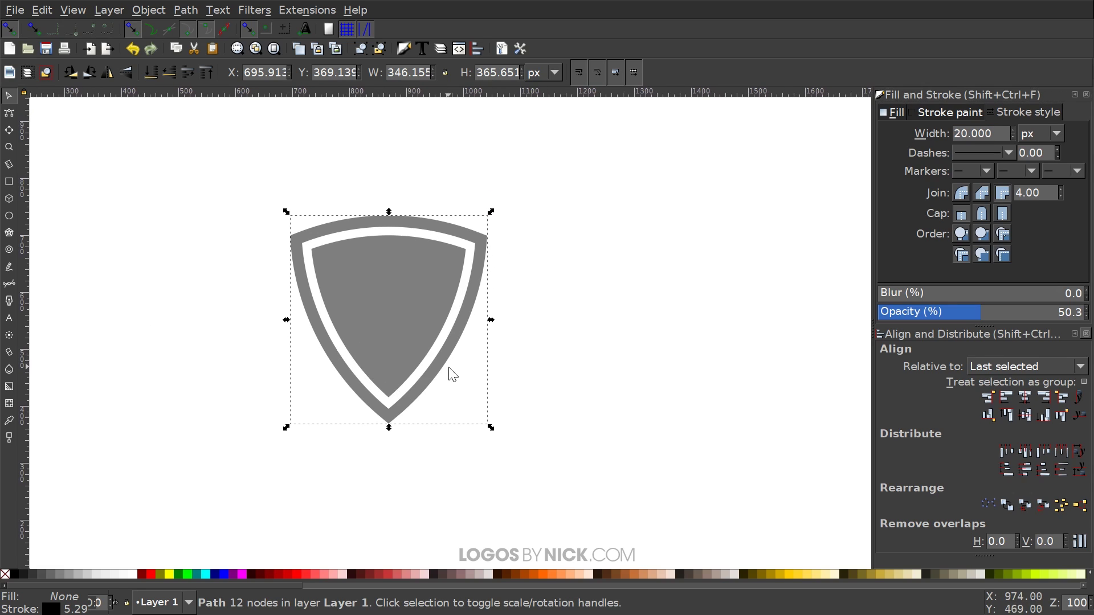
pyautogui.click(185, 10)
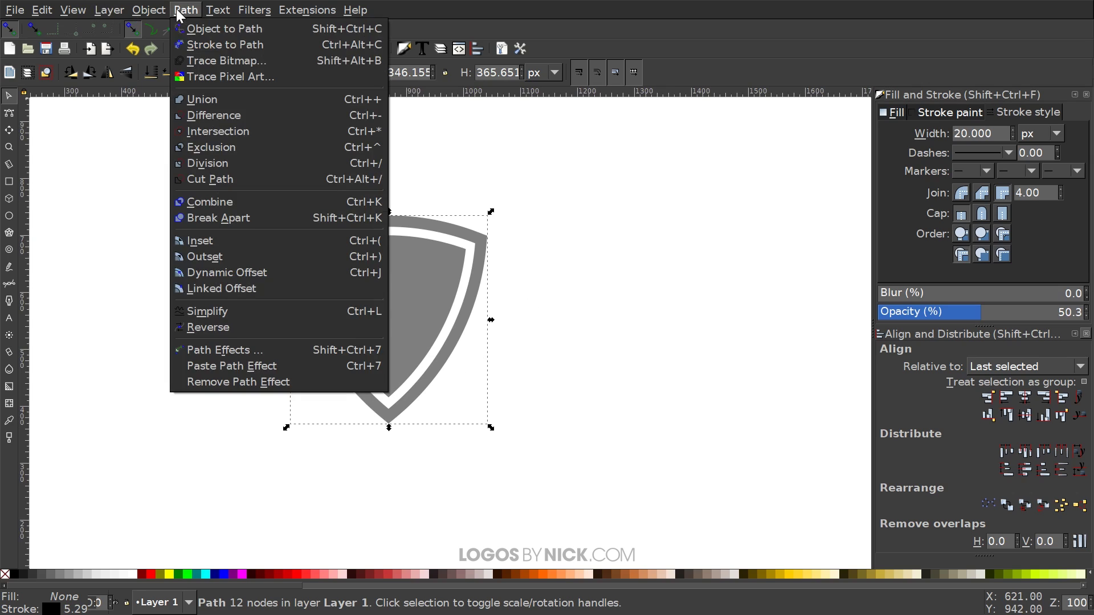
pyautogui.click(199, 45)
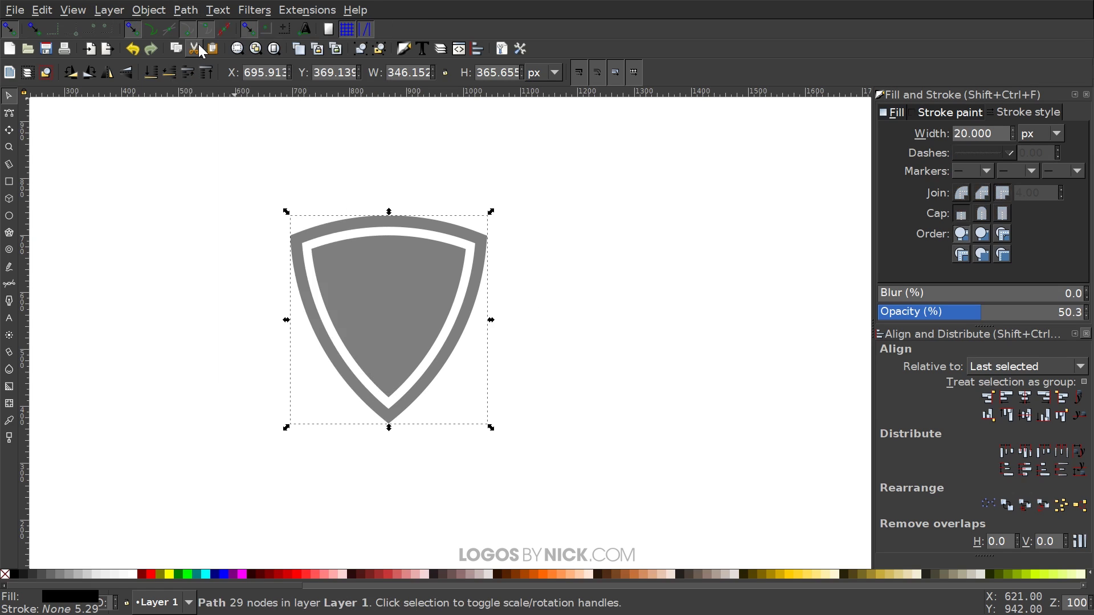
# Move the inner shield and its outer border together slightly upward, to about X 693, Y 424 px
pyautogui.moveTo(555, 457); pyautogui.dragTo(232, 171)
pyautogui.moveTo(414, 313); pyautogui.dragTo(412, 282)
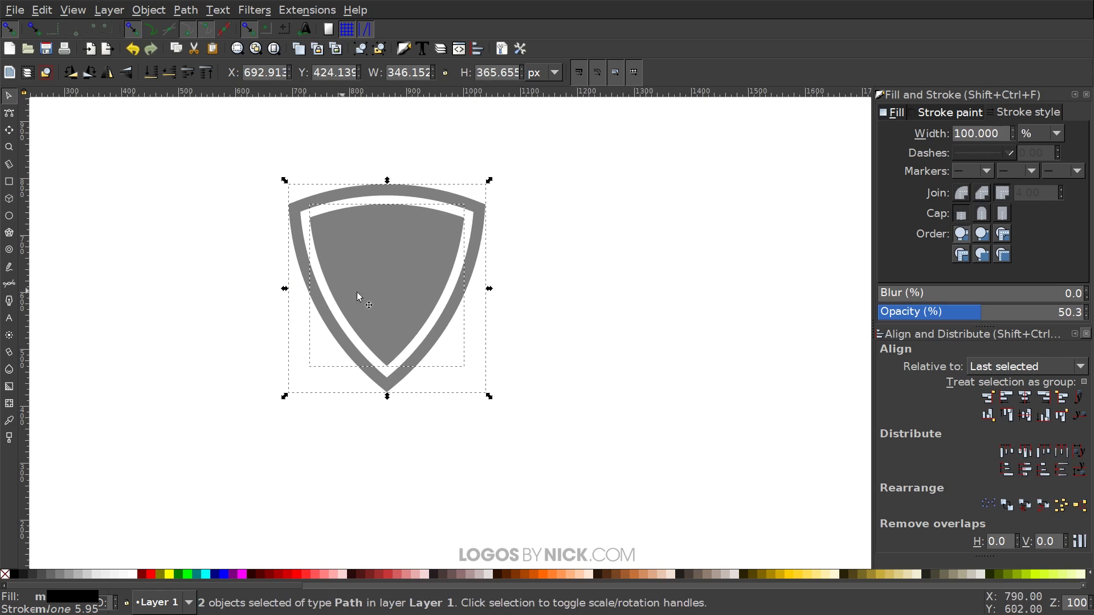
pyautogui.click(633, 226)
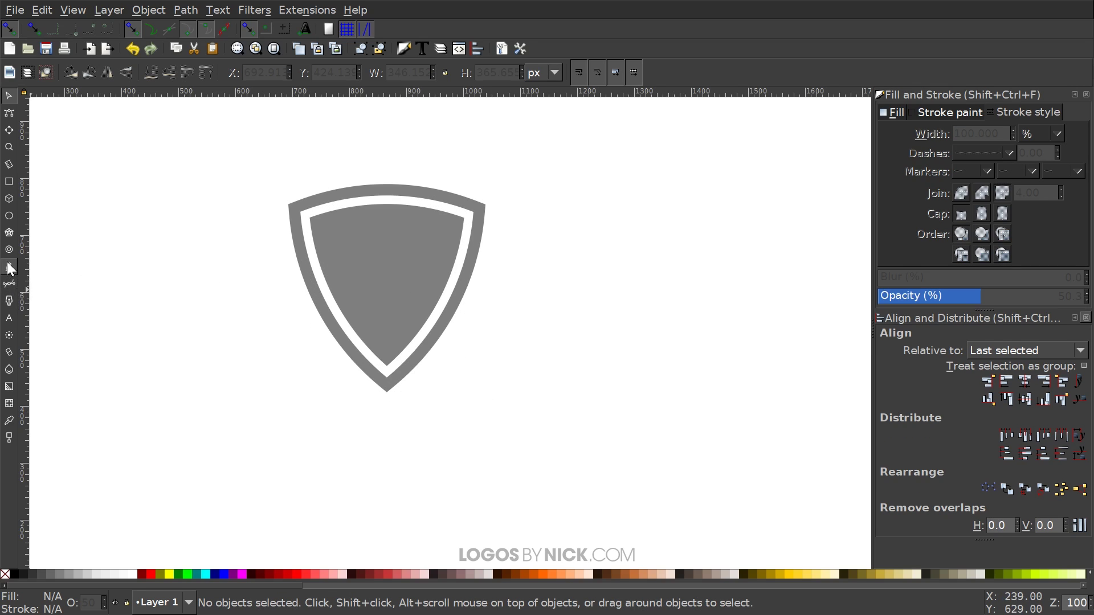
# Add the text "LOGO DESIGN" in the empty canvas area to the right of the shield
pyautogui.click(9, 318)
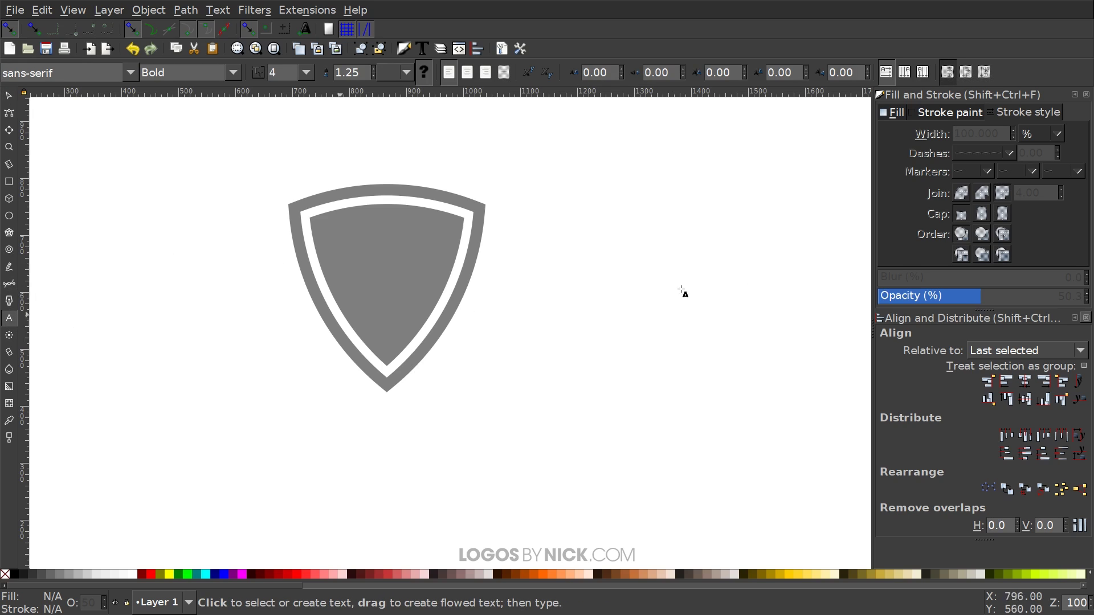
pyautogui.moveTo(638, 268); pyautogui.dragTo(365, 288)
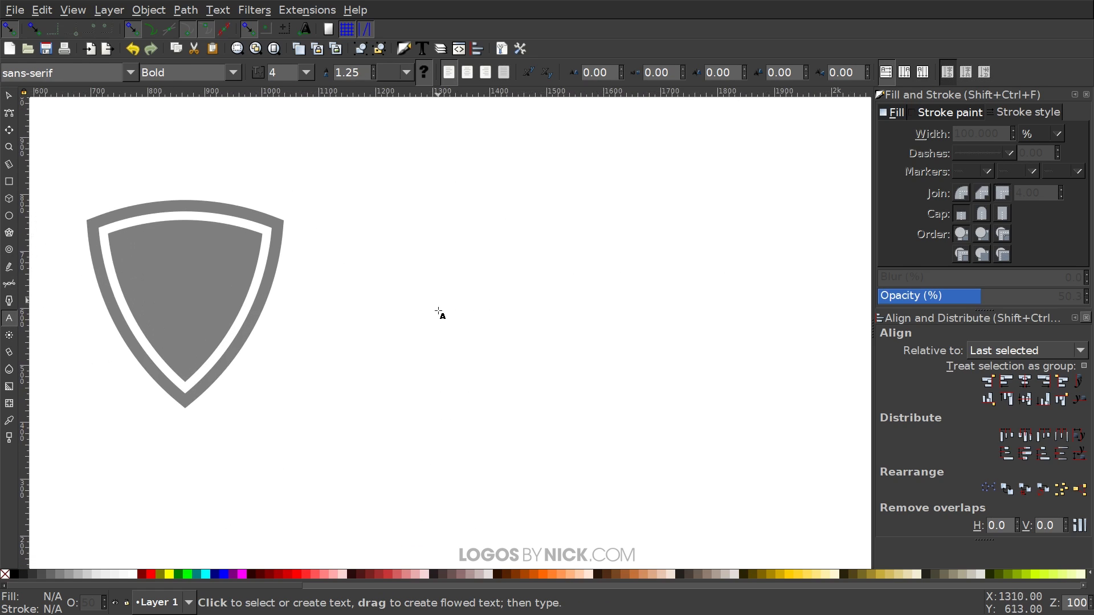
pyautogui.click(407, 245)
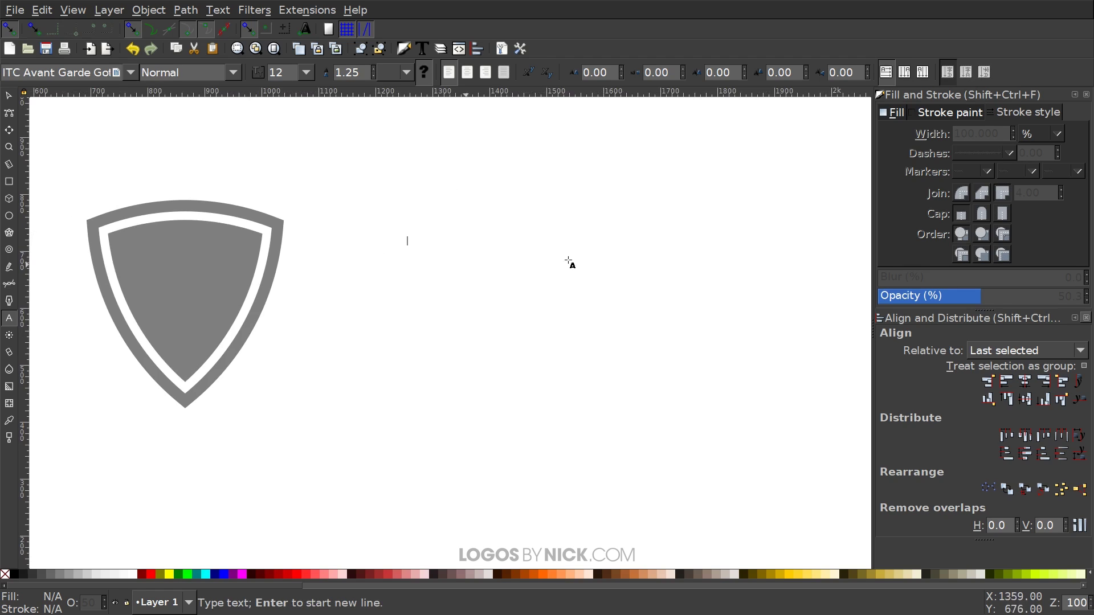
pyautogui.write('LOGO DESIGN')
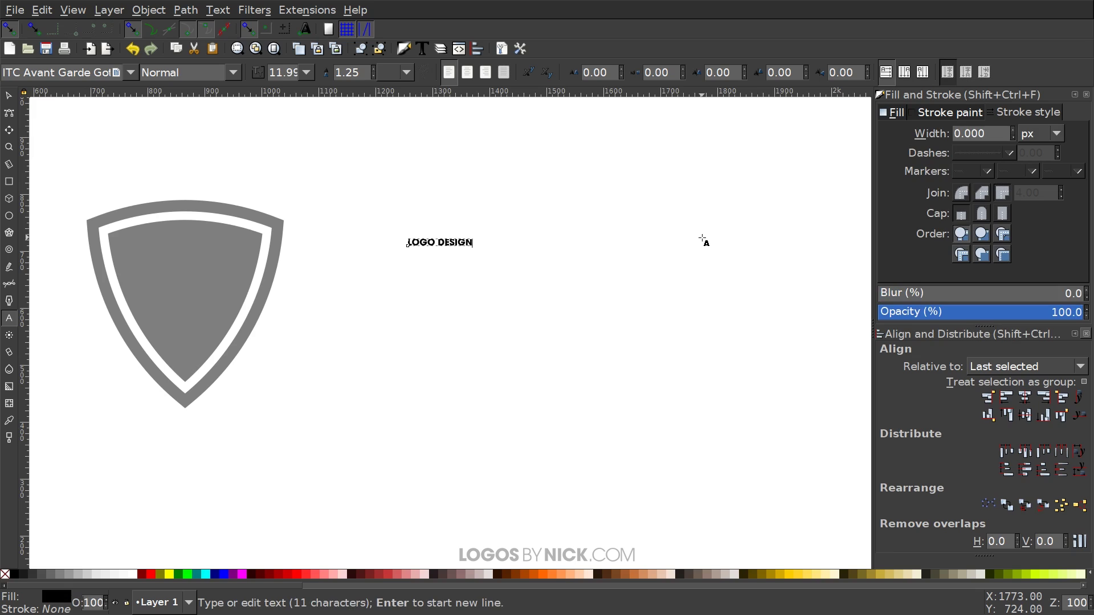
pyautogui.hscroll(2, 478, 232)
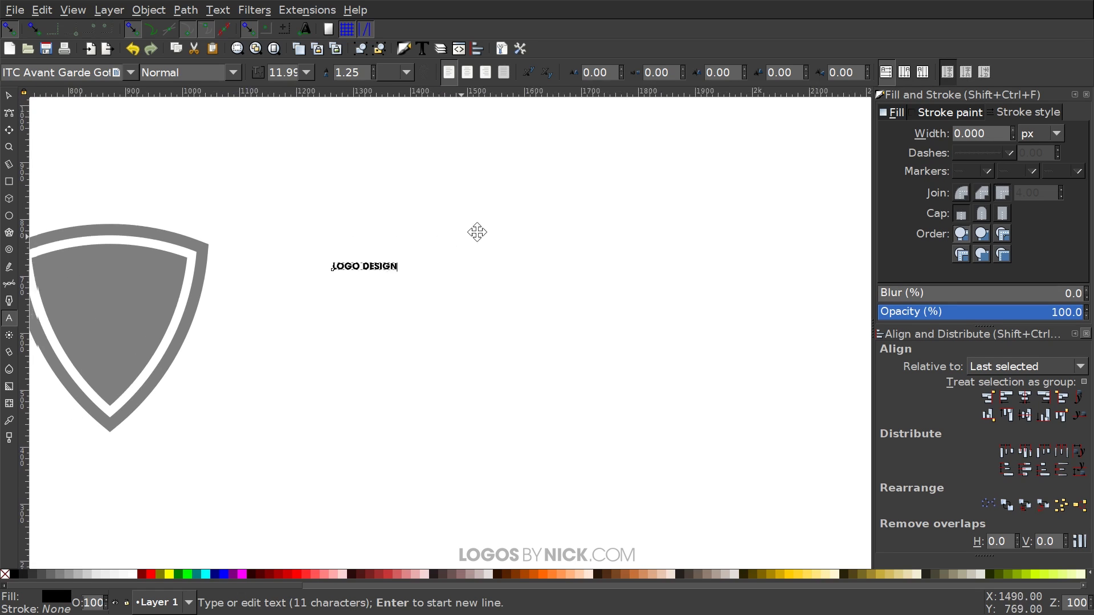
# Change the "LOGO DESIGN" text to the Kirsty font in Regular style at size 18
pyautogui.click(423, 48)
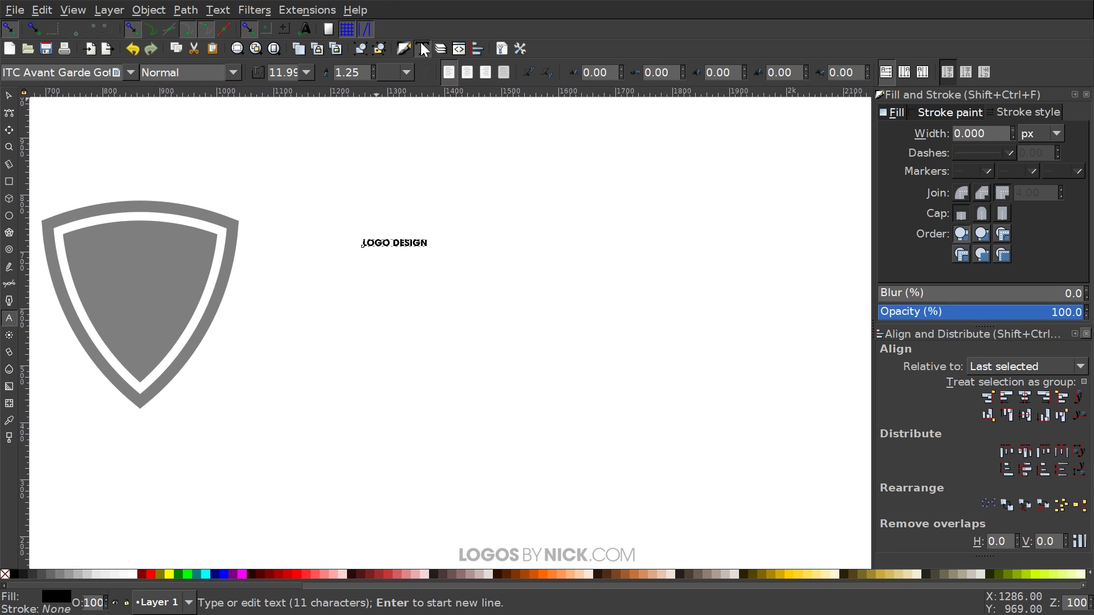
pyautogui.moveTo(50, 181); pyautogui.dragTo(690, 102)
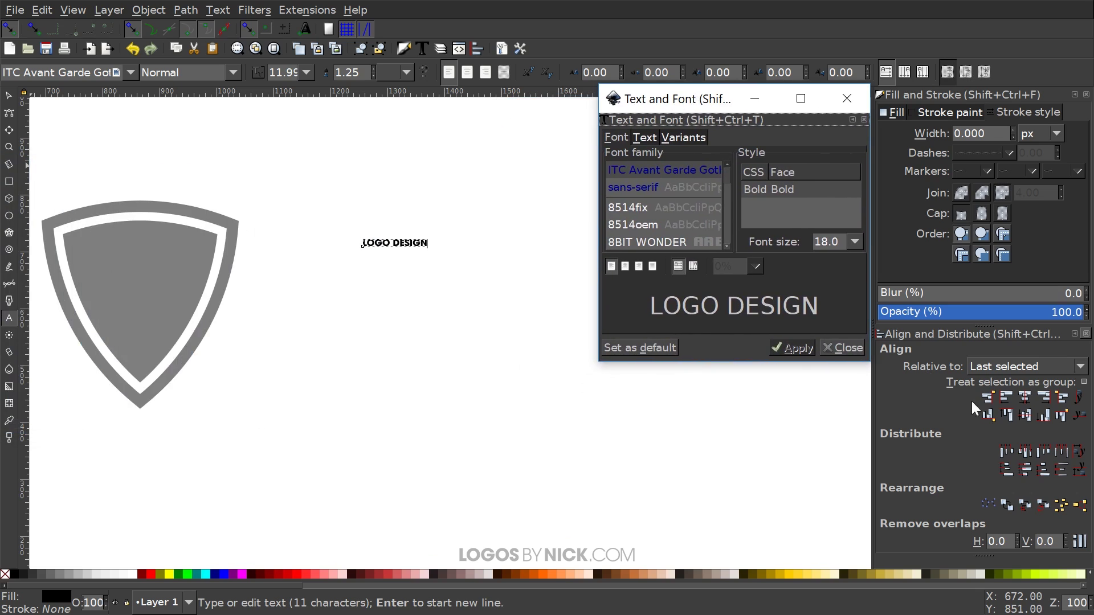
pyautogui.moveTo(872, 360); pyautogui.dragTo(1090, 464)
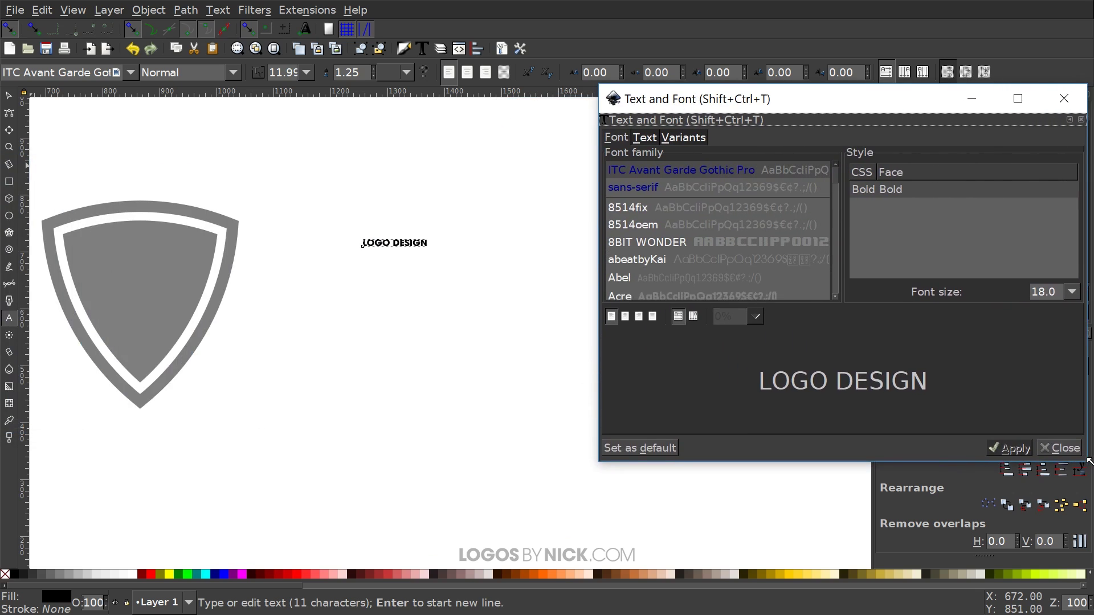
pyautogui.moveTo(802, 100)
pyautogui.mouseDown()
pyautogui.moveTo(762, 105)
pyautogui.moveTo(662, 81)
pyautogui.mouseUp()
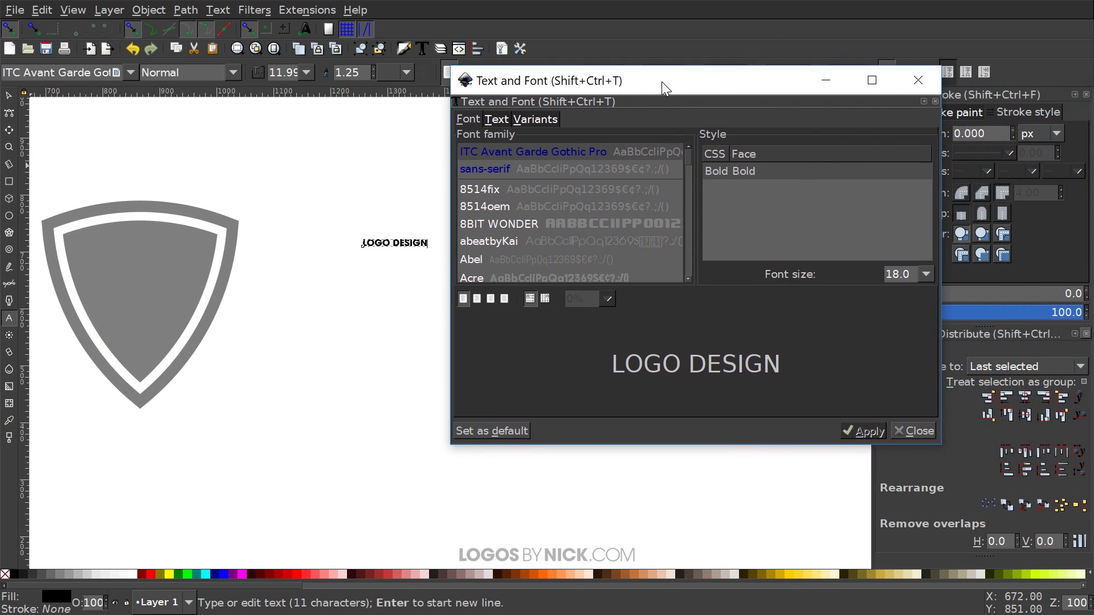
pyautogui.click(528, 214)
pyautogui.write('Ki')
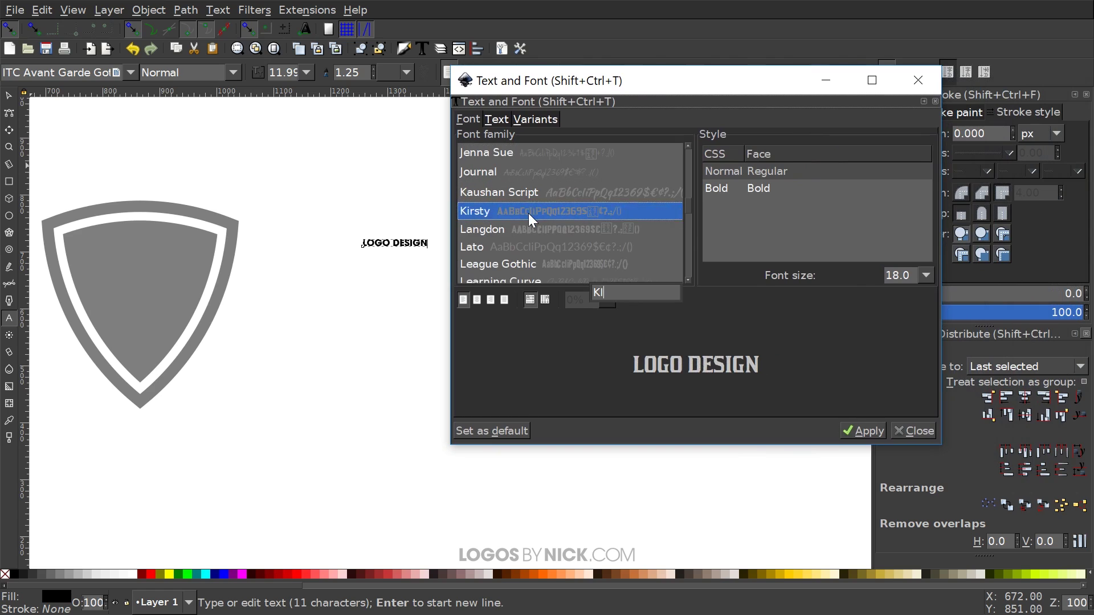
pyautogui.click(866, 428)
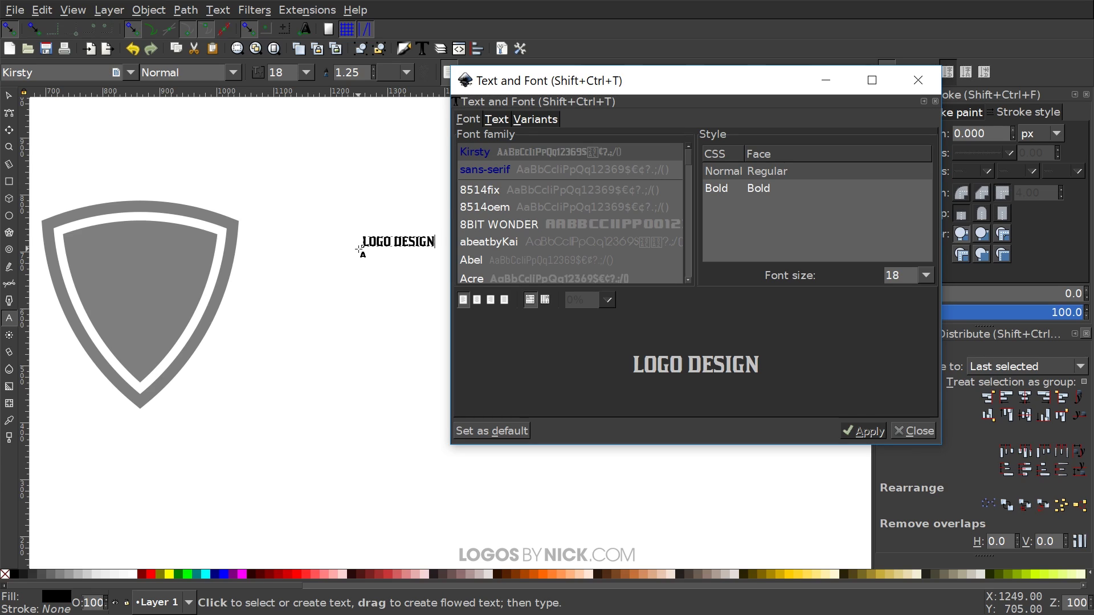
pyautogui.click(918, 80)
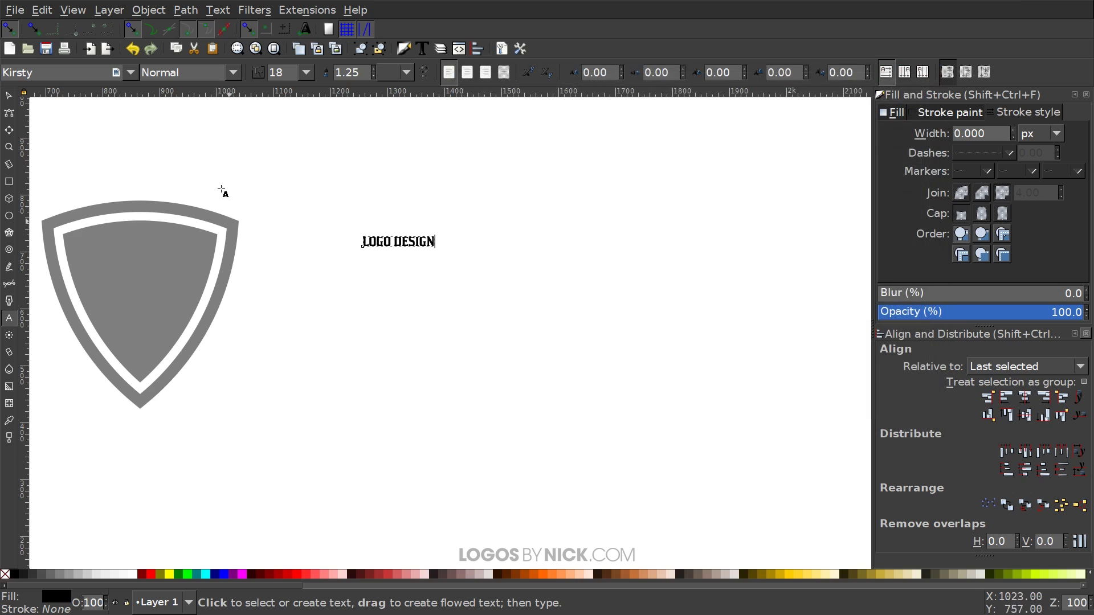
# Enlarge the text to about 464 × 62 px and place it across the middle of the shield
pyautogui.click(8, 97)
pyautogui.moveTo(464, 307); pyautogui.dragTo(630, 293)
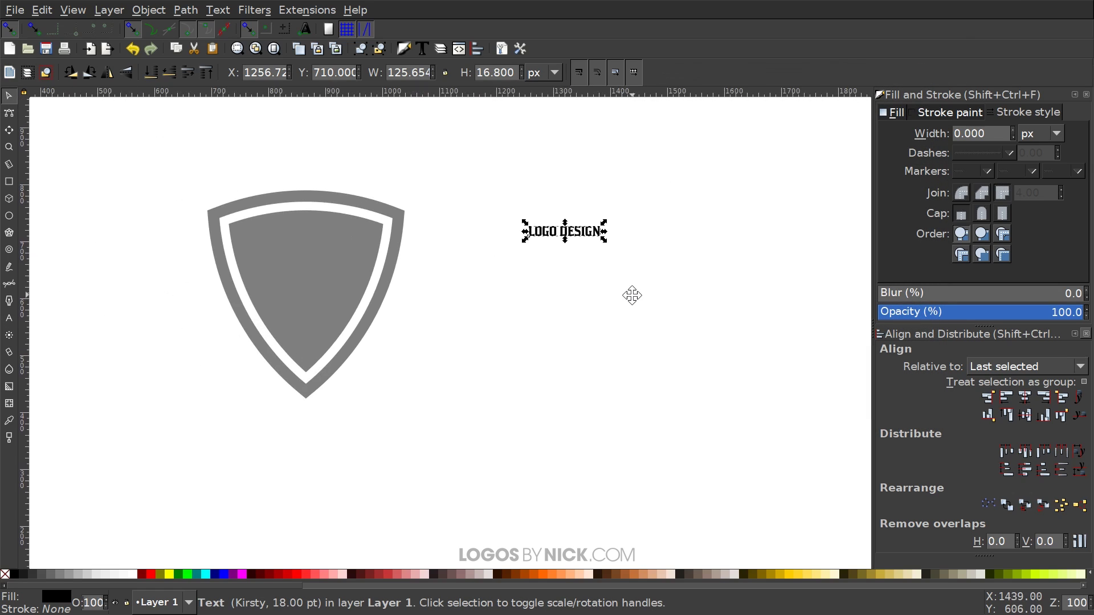
pyautogui.moveTo(601, 246); pyautogui.dragTo(350, 293)
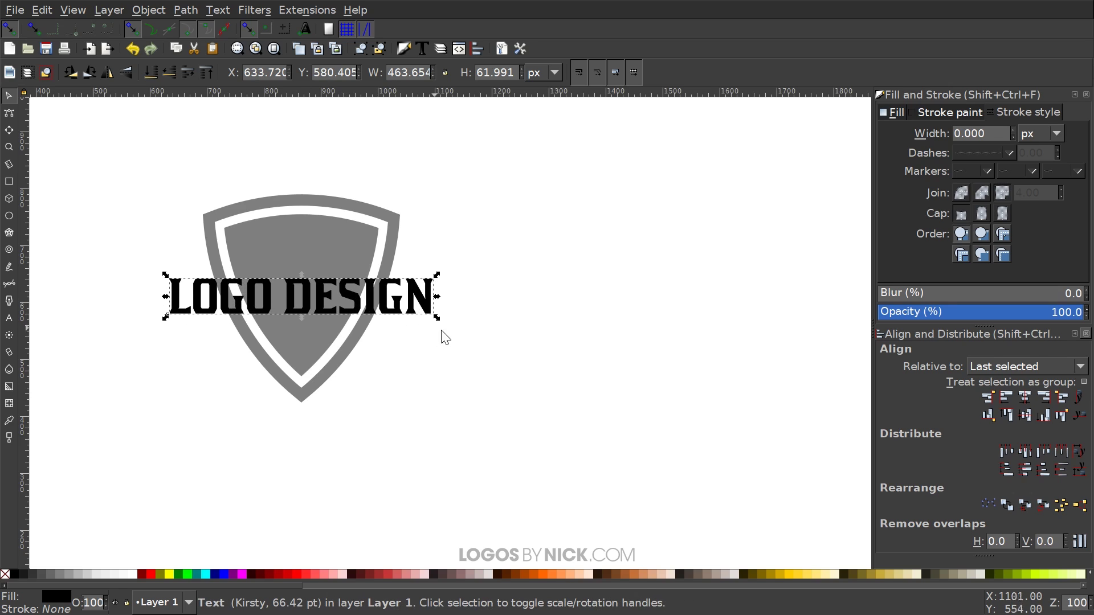
pyautogui.hscroll(-3, 485, 329)
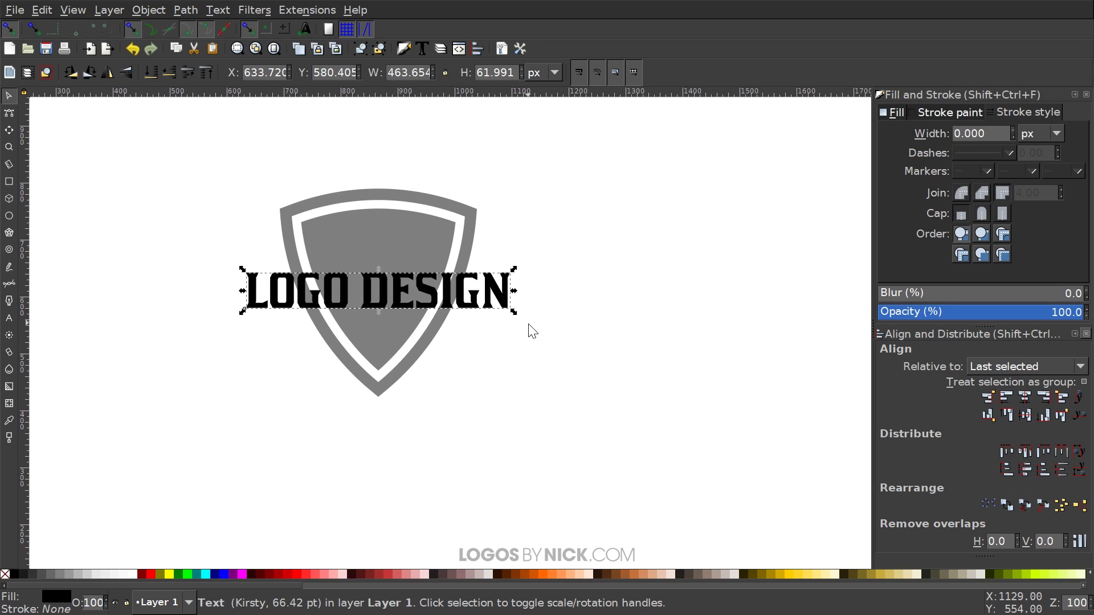
# Centre the "LOGO DESIGN" text horizontally on the outer shield border
pyautogui.keyDown('shift'); pyautogui.click(459, 201); pyautogui.keyUp('shift')
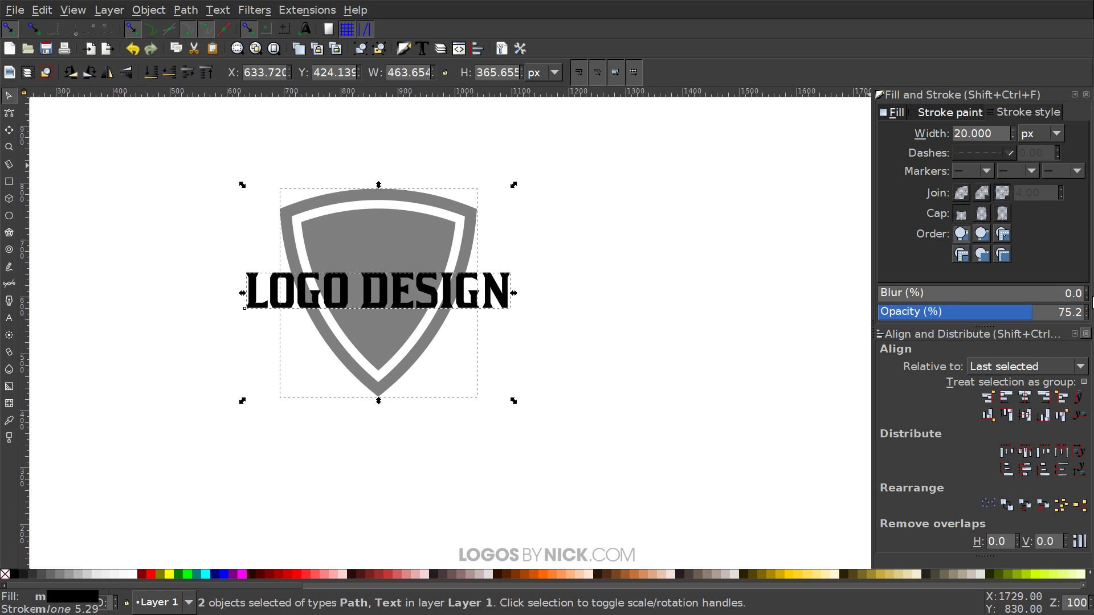
pyautogui.click(1026, 397)
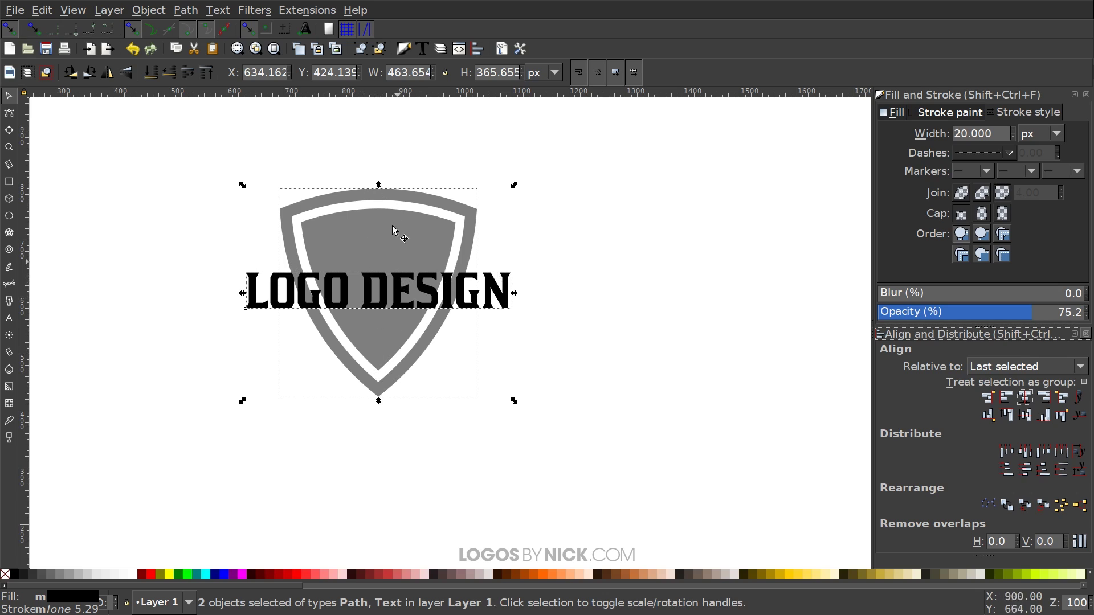
pyautogui.click(707, 178)
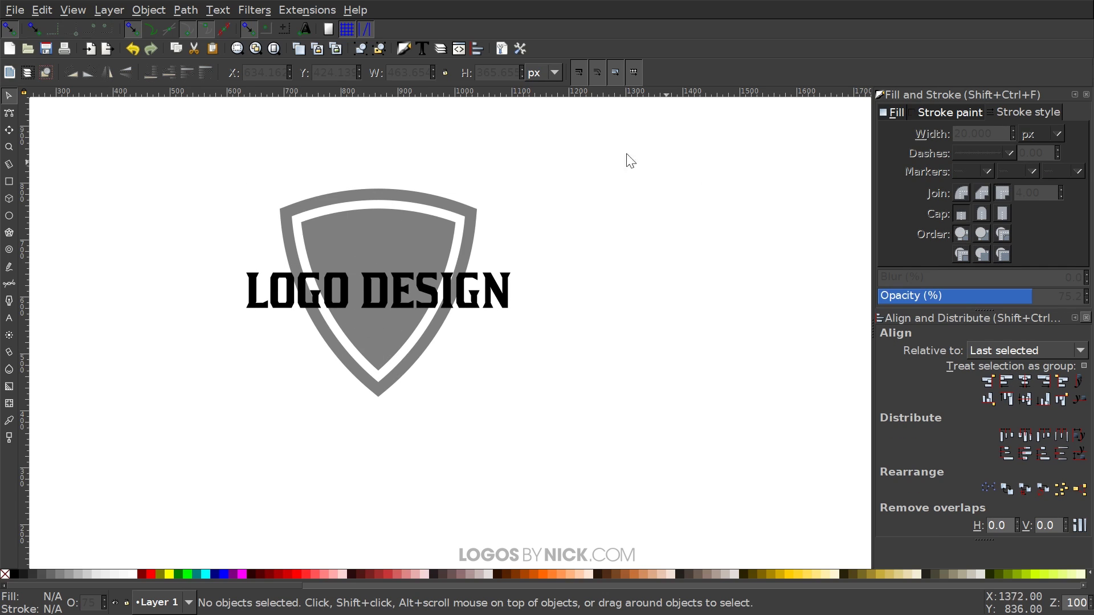
# Draw a rectangle of about 518 × 106 px around the "LOGO DESIGN" text and give it a red fill with no stroke
pyautogui.click(9, 181)
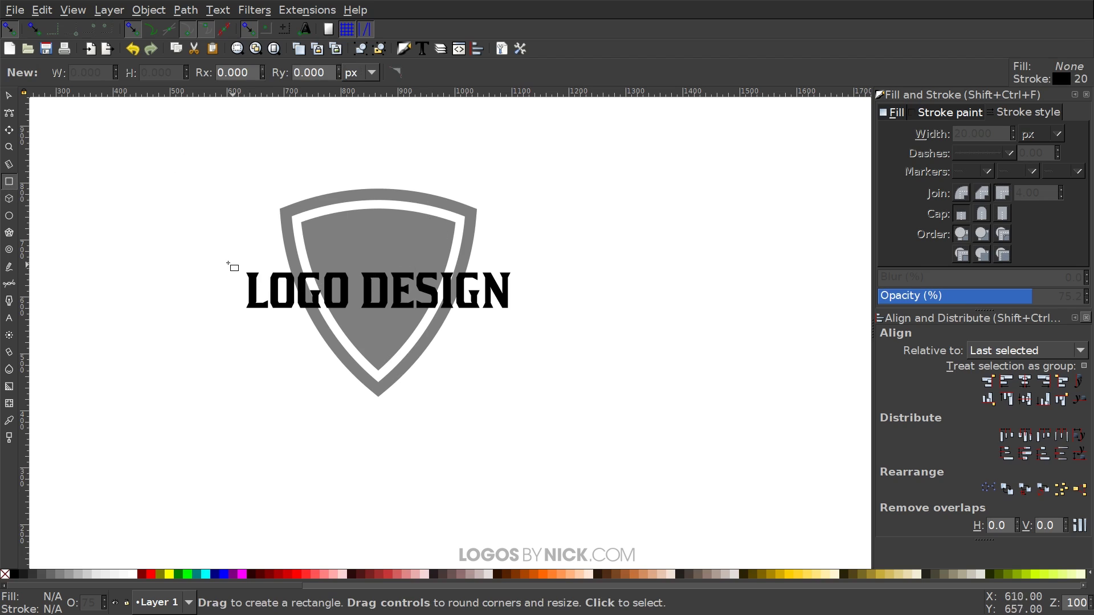
pyautogui.moveTo(226, 261)
pyautogui.mouseDown()
pyautogui.moveTo(284, 312)
pyautogui.moveTo(528, 322)
pyautogui.mouseUp()
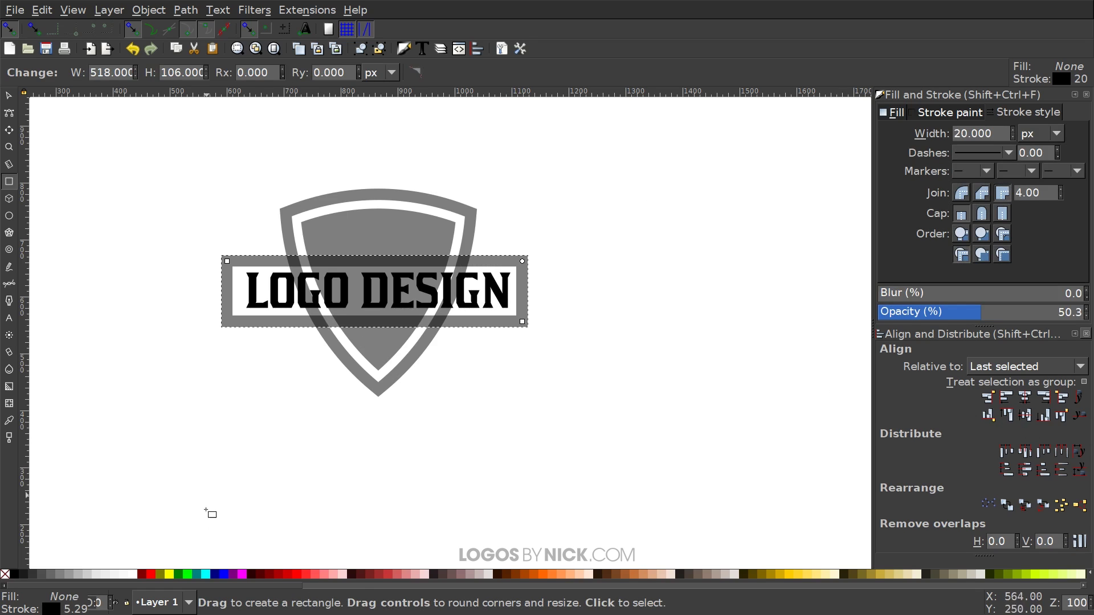
pyautogui.click(153, 572)
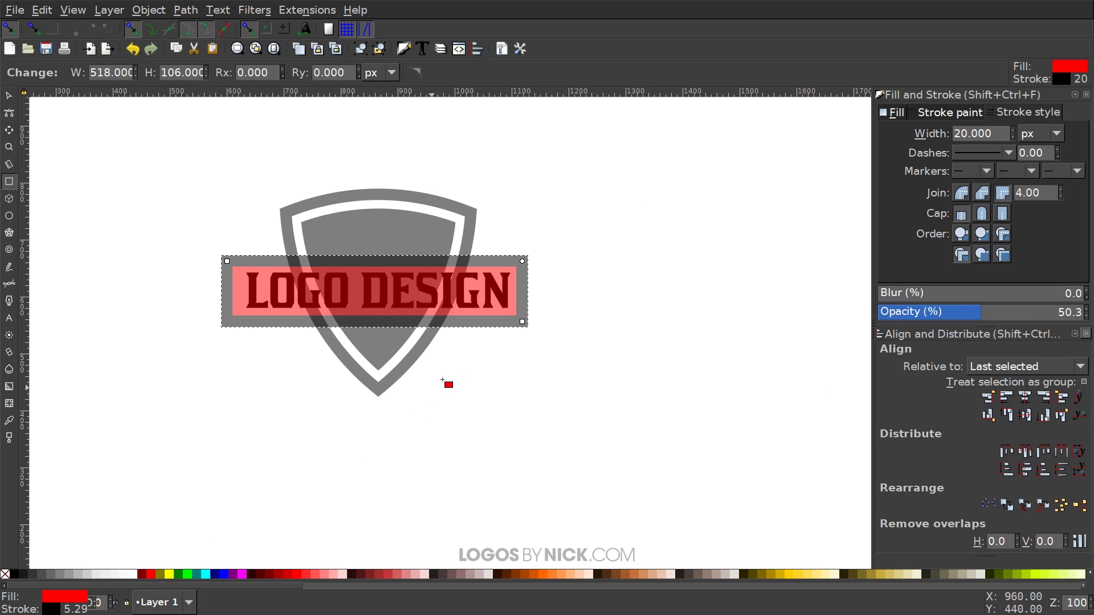
pyautogui.keyDown('shift'); pyautogui.click(4, 577); pyautogui.keyUp('shift')
pyautogui.scroll(1, 669, 300)
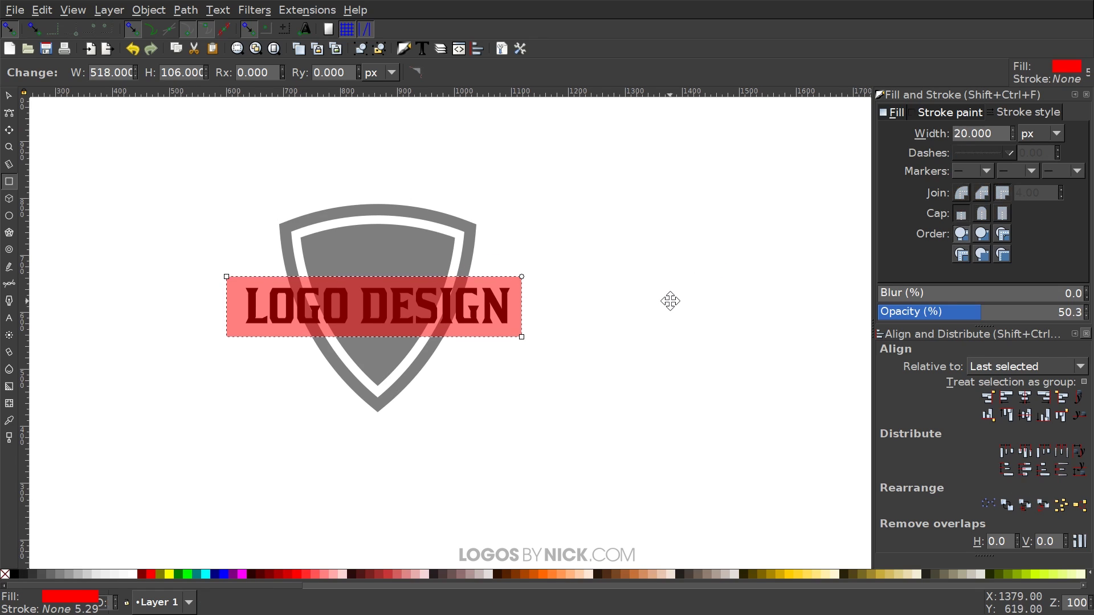
pyautogui.hscroll(-2, 725, 296)
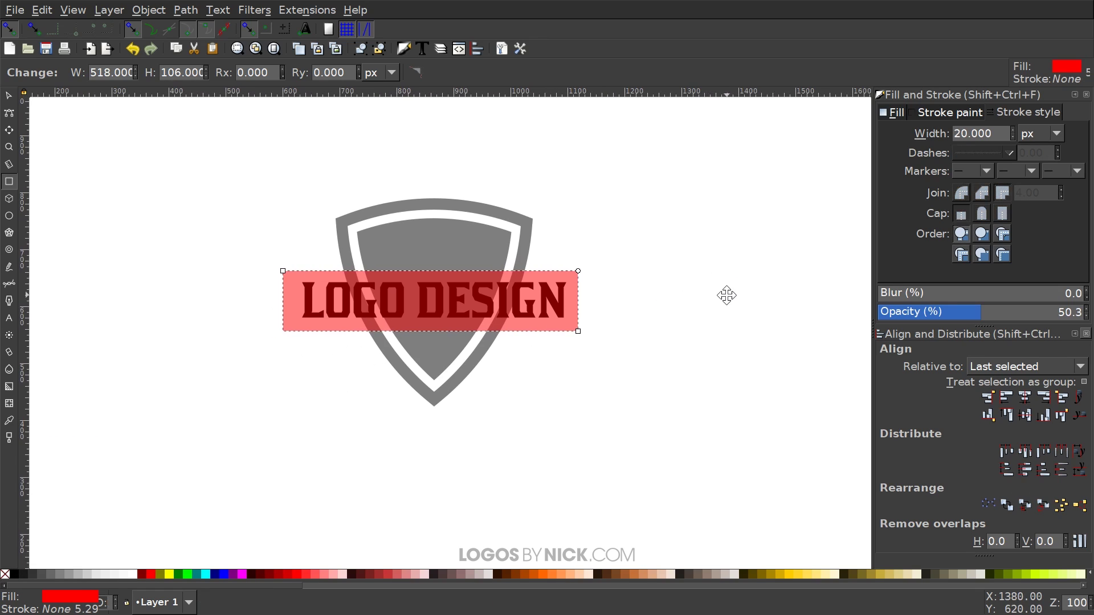
# Lower the red rectangle behind the "LOGO DESIGN" text and centre it on the text horizontally and vertically
pyautogui.click(10, 97)
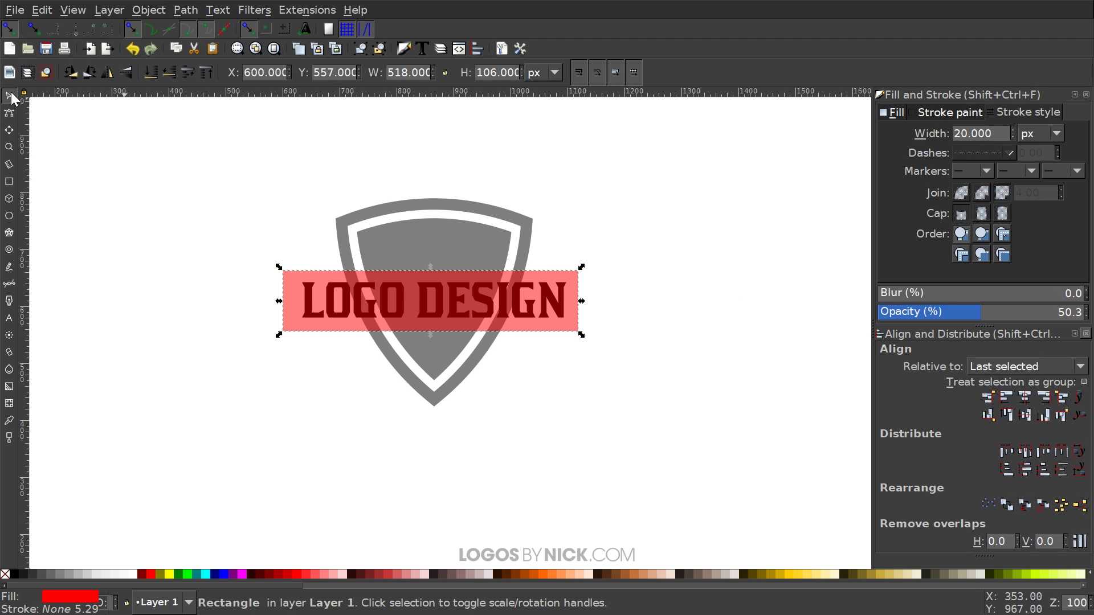
pyautogui.click(172, 74)
pyautogui.keyDown('shift'); pyautogui.click(438, 288); pyautogui.keyUp('shift')
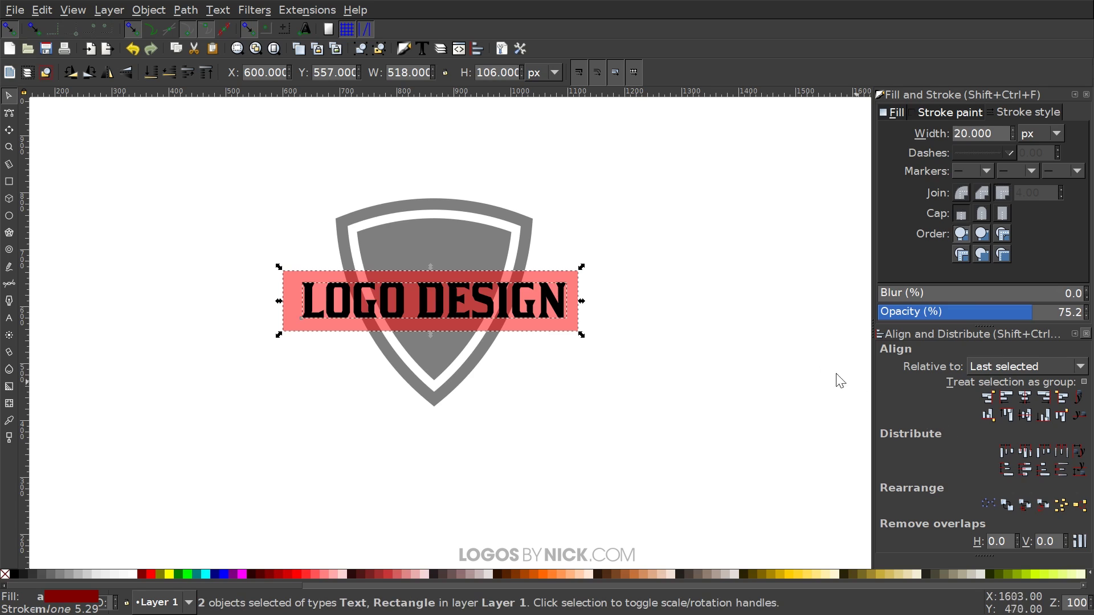
pyautogui.click(1025, 398)
pyautogui.click(1025, 415)
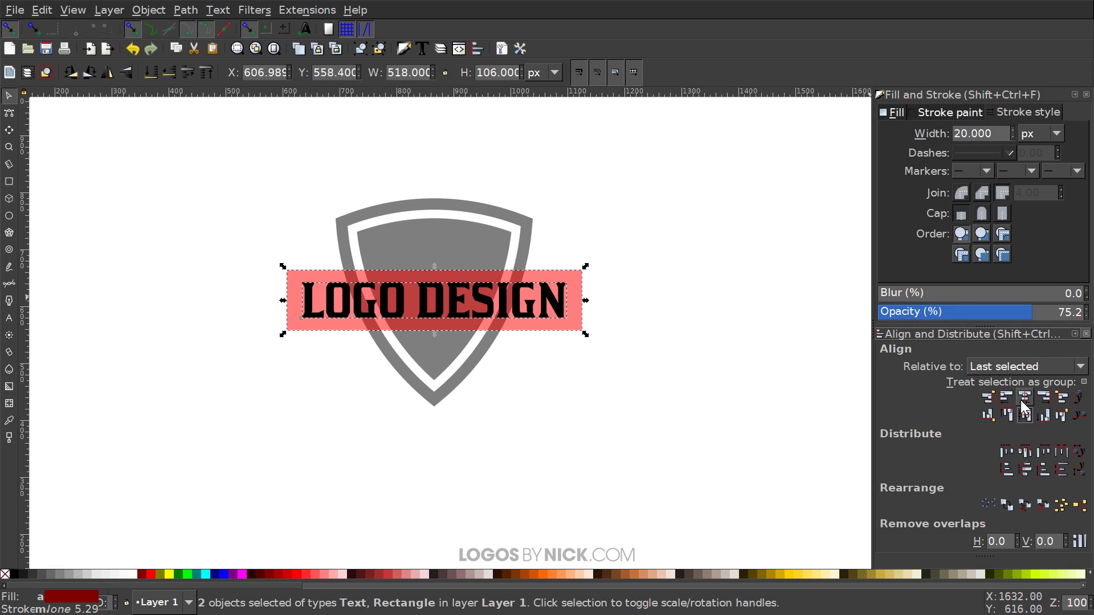
pyautogui.hscroll(3, 349, 435)
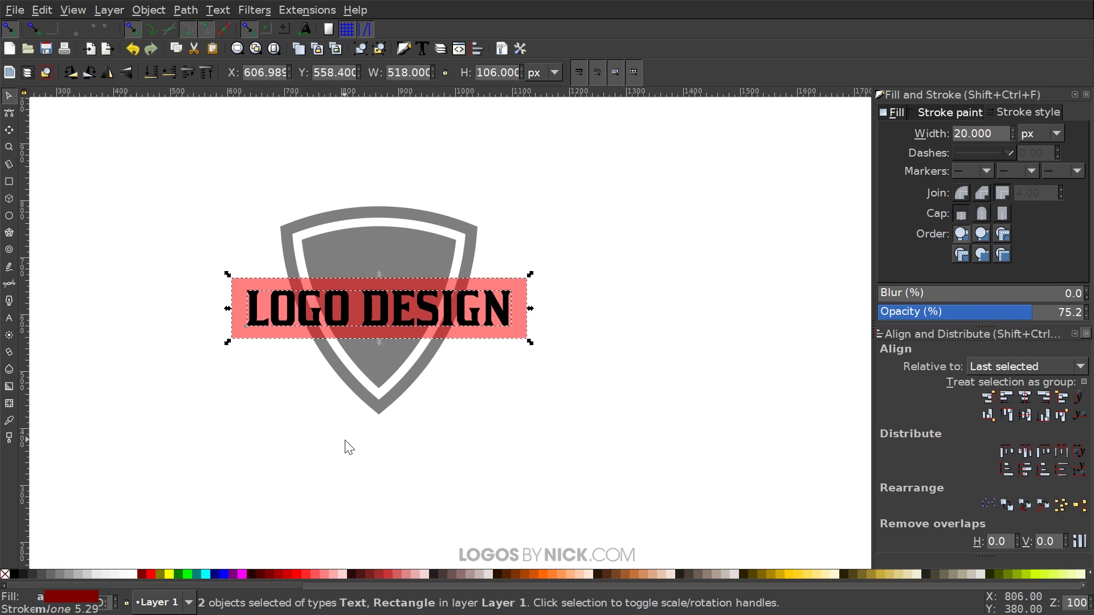
pyautogui.click(457, 368)
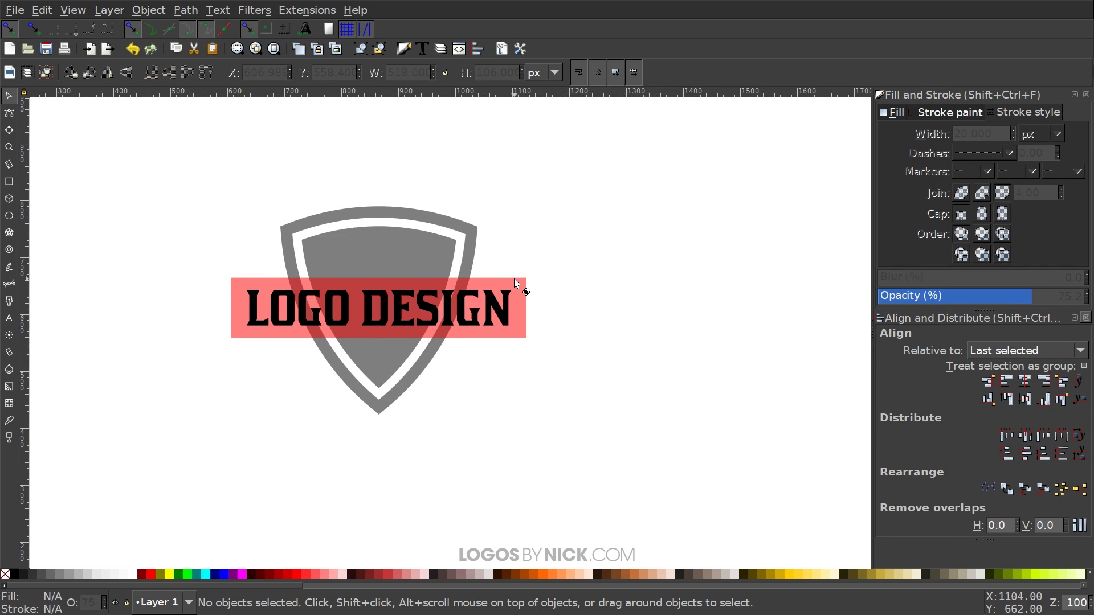
# Duplicate the red rectangle and subtract the copy from the inner shield with Difference
pyautogui.click(449, 280)
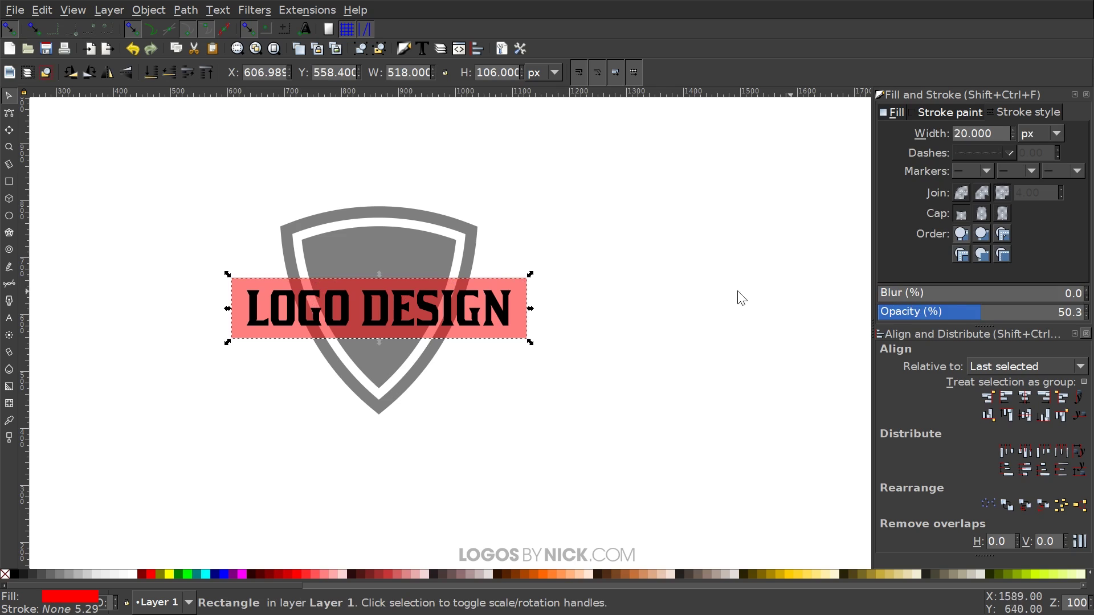
pyautogui.rightClick(522, 288)
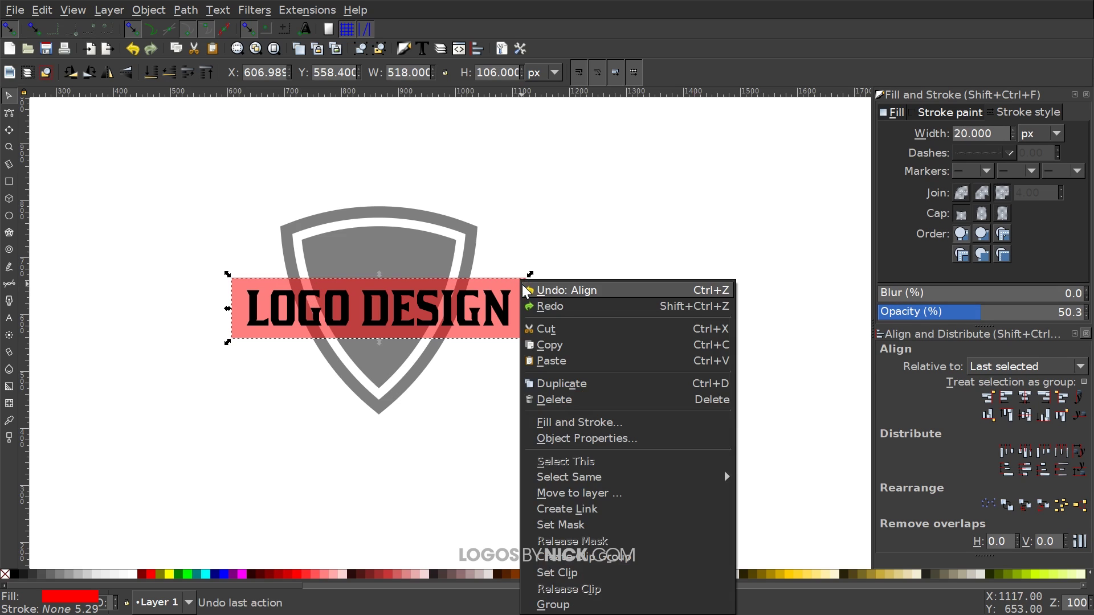
pyautogui.click(554, 379)
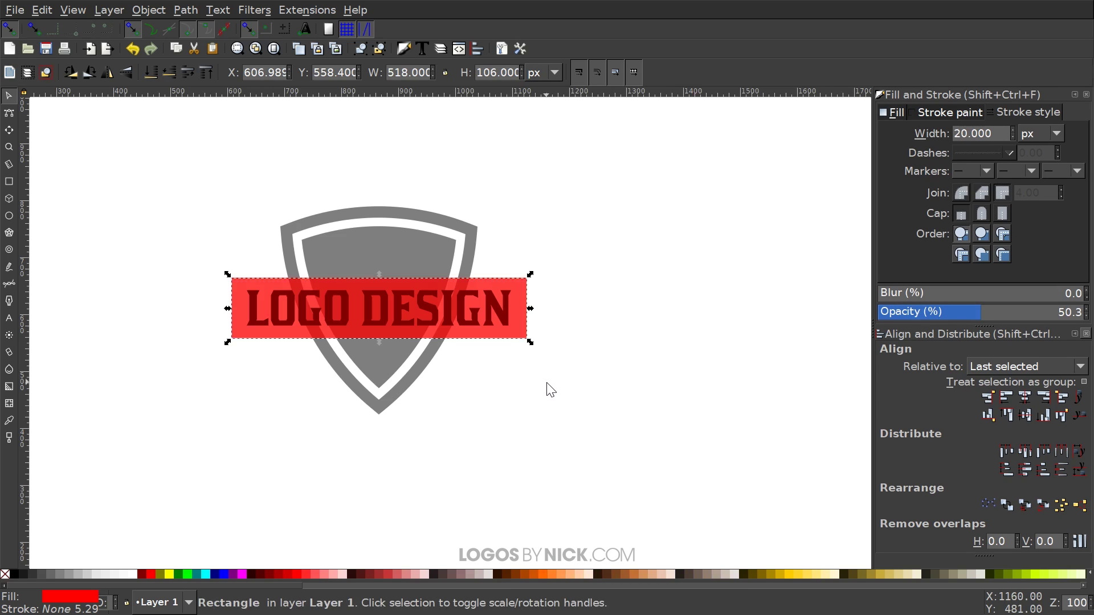
pyautogui.keyDown('shift'); pyautogui.click(385, 239); pyautogui.keyUp('shift')
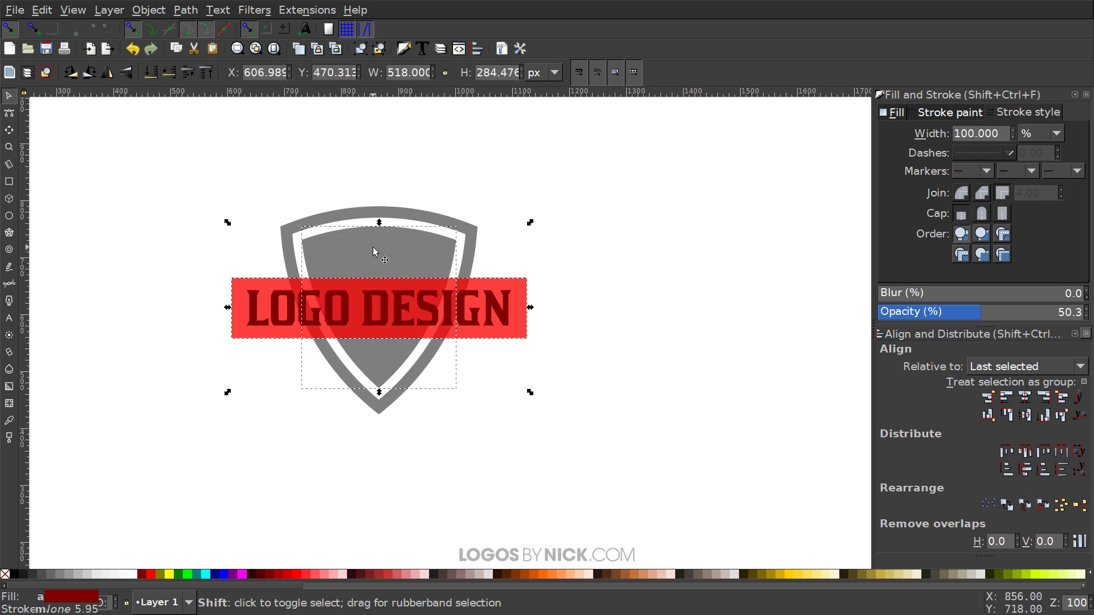
pyautogui.click(185, 10)
pyautogui.click(186, 9)
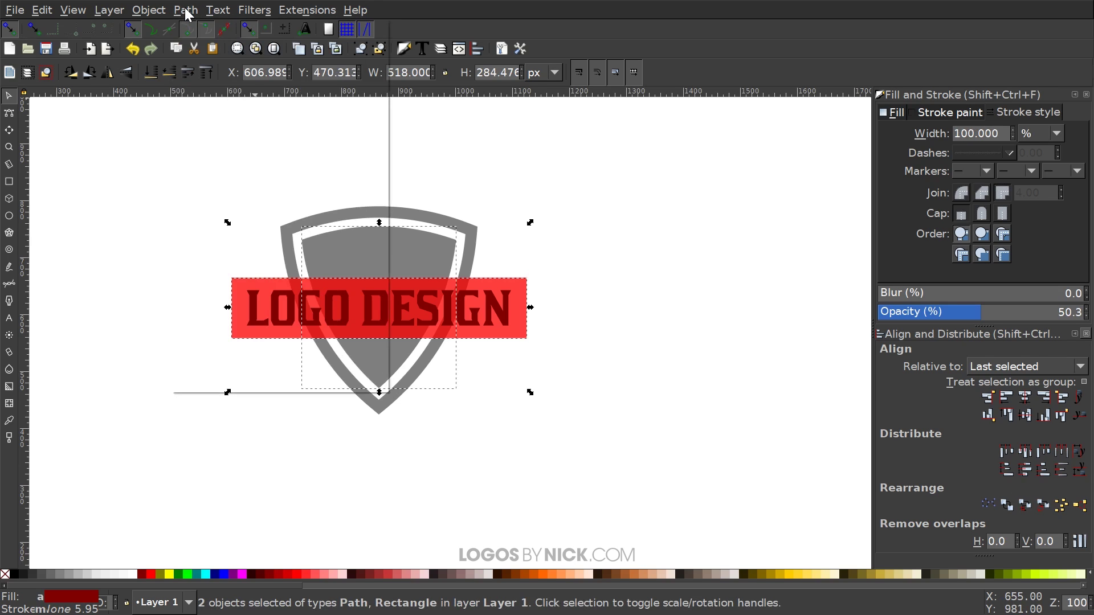
pyautogui.click(184, 11)
pyautogui.click(221, 116)
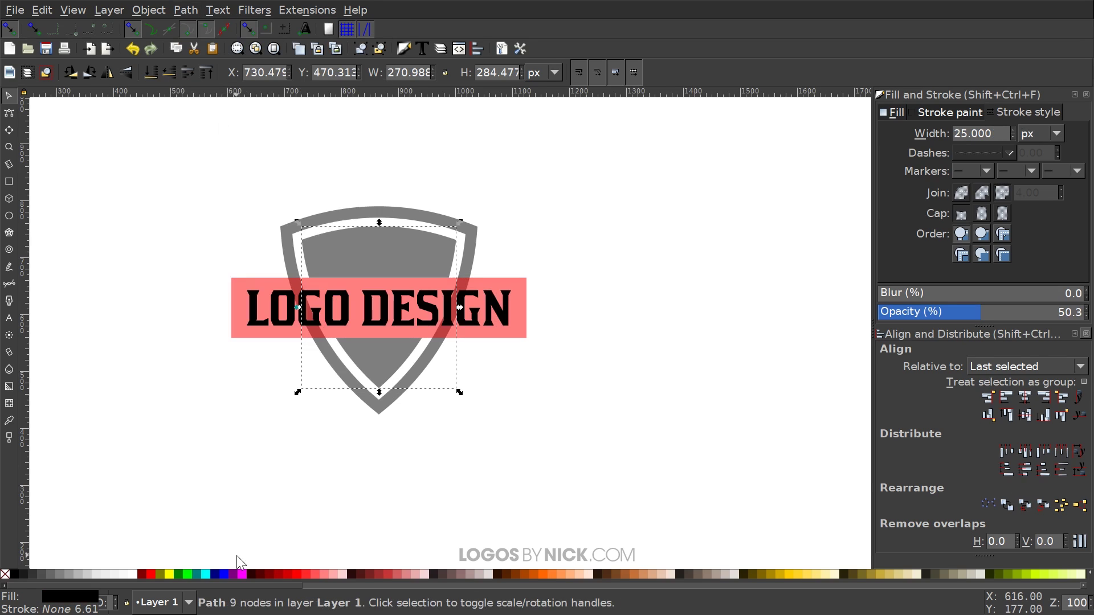
# Subtract the remaining red rectangle from the outer shield border with Difference
pyautogui.click(523, 286)
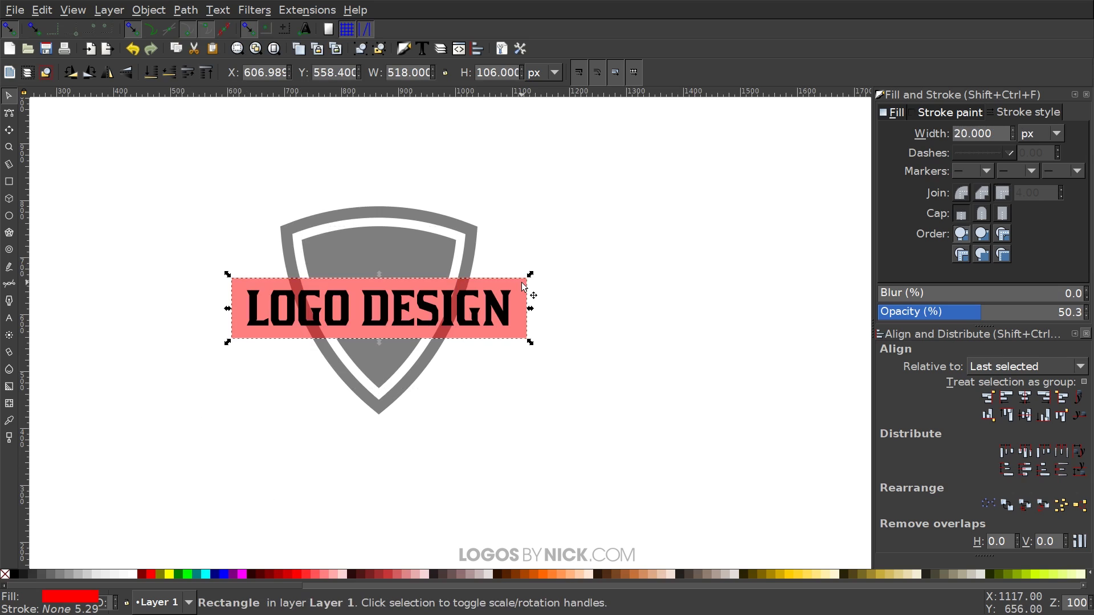
pyautogui.keyDown('shift'); pyautogui.click(345, 210); pyautogui.keyUp('shift')
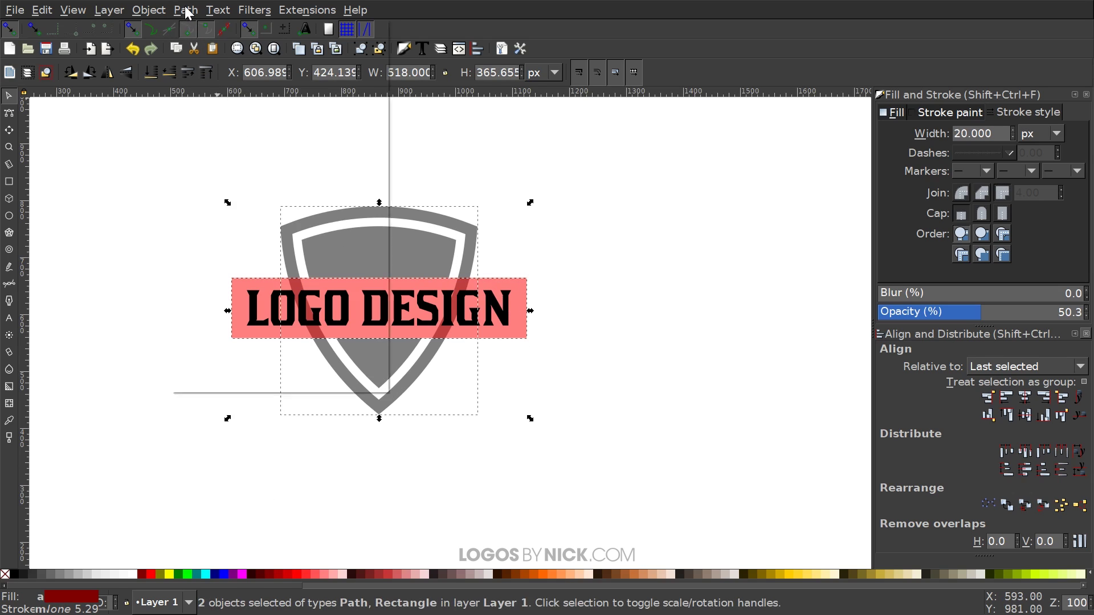
pyautogui.click(187, 13)
pyautogui.click(221, 108)
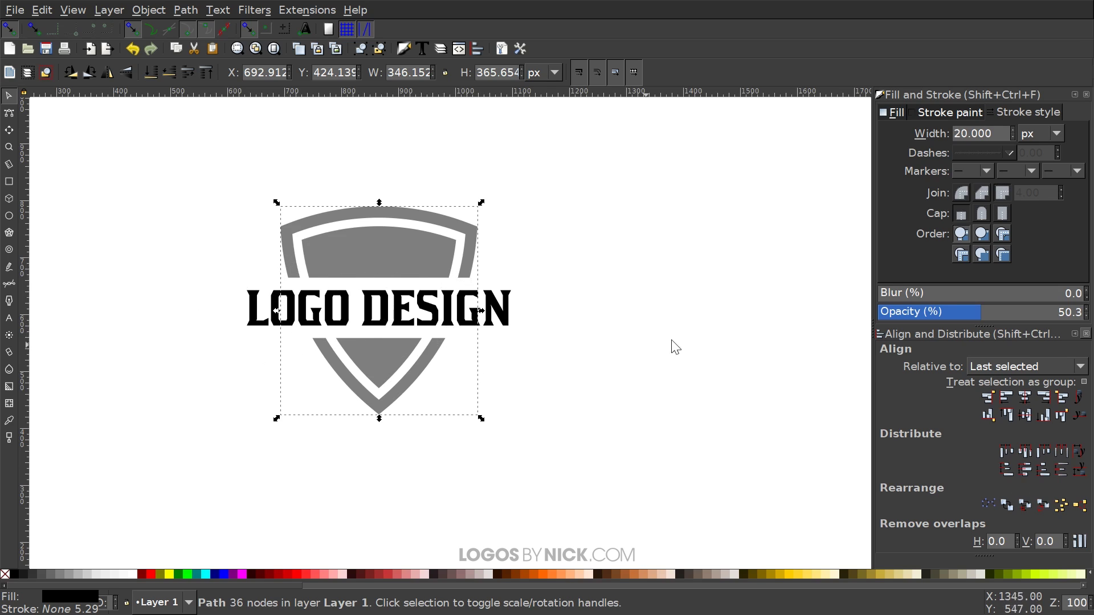
# Draw a red square of about 188 × 188 px in the empty area beside the shield and convert it to a path
pyautogui.hscroll(2, 616, 342)
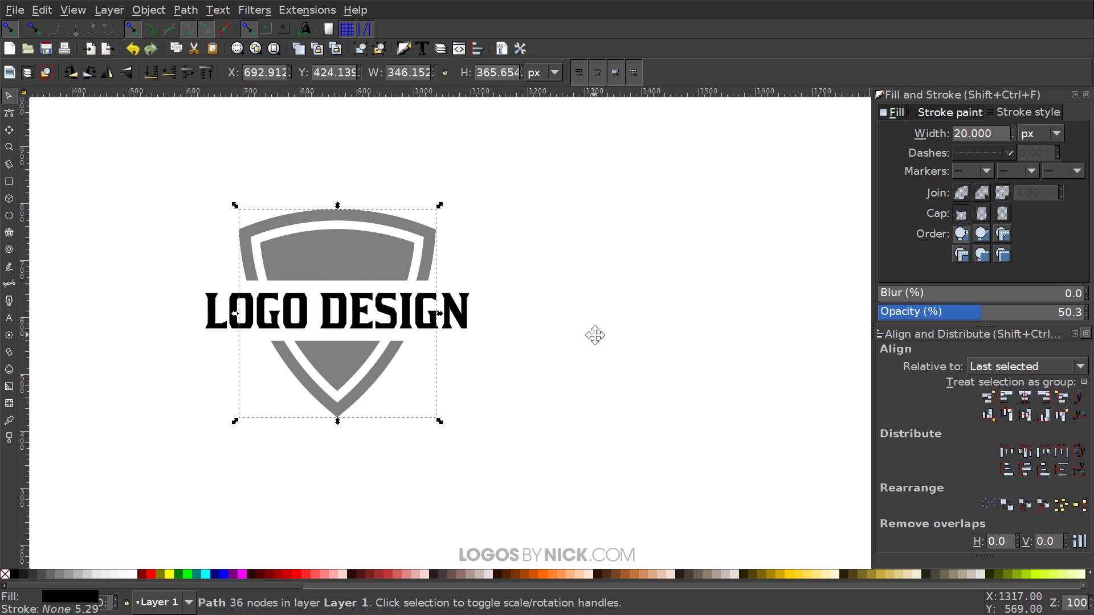
pyautogui.click(11, 182)
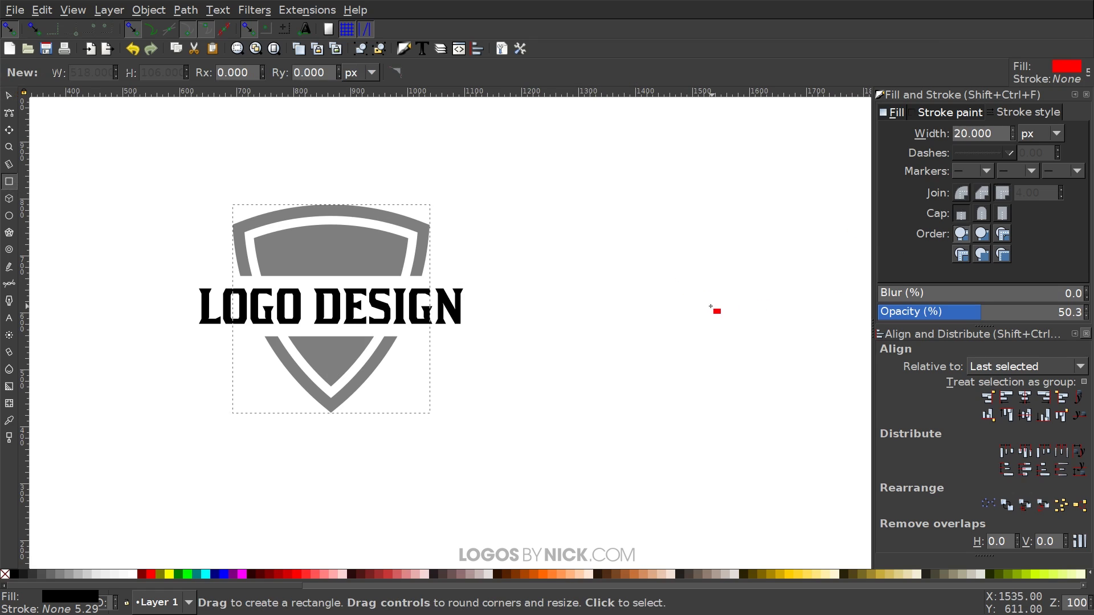
pyautogui.press('ctrl')
pyautogui.moveTo(589, 234); pyautogui.dragTo(650, 288)
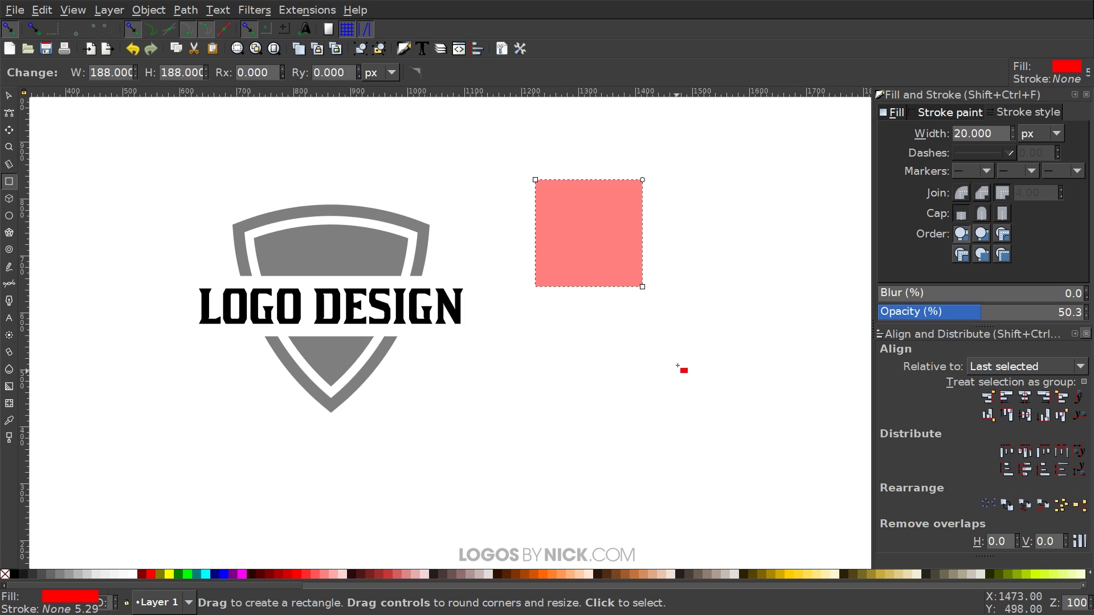
pyautogui.moveTo(621, 279); pyautogui.dragTo(558, 310)
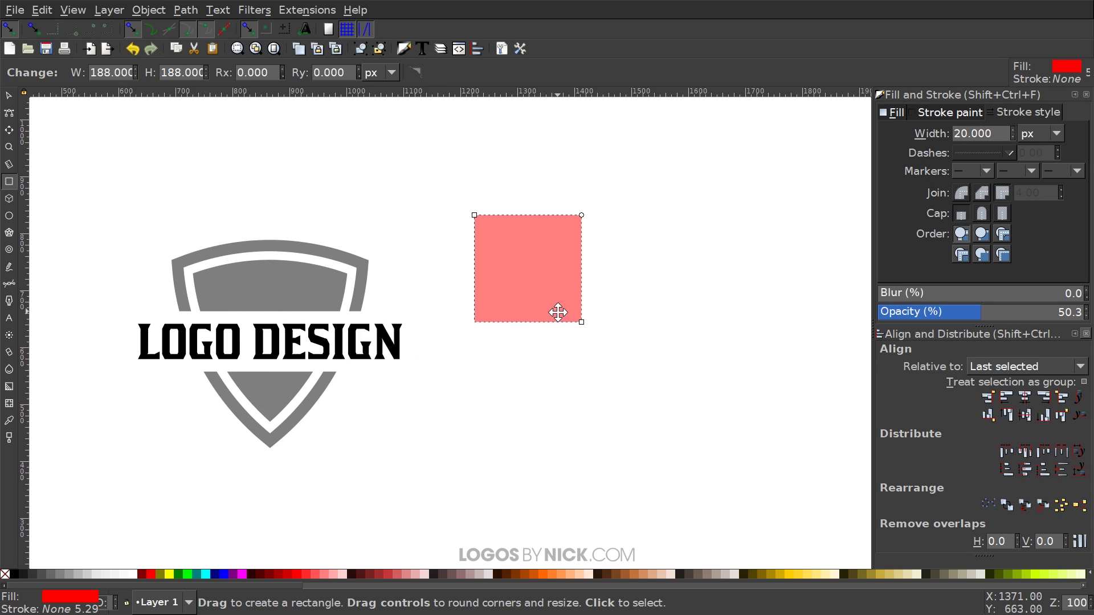
pyautogui.click(191, 12)
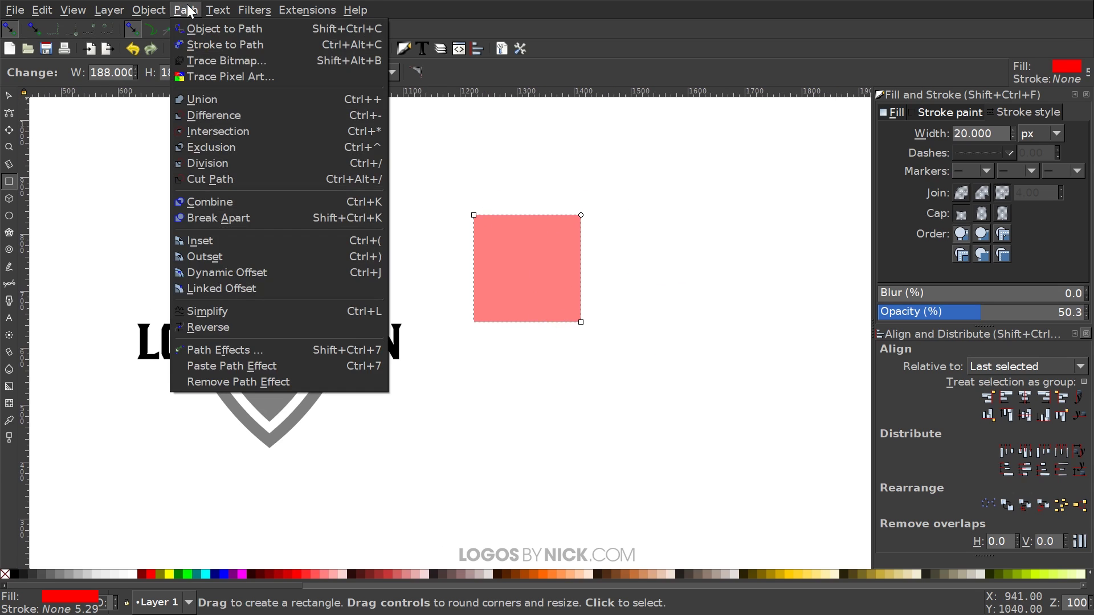
pyautogui.click(212, 29)
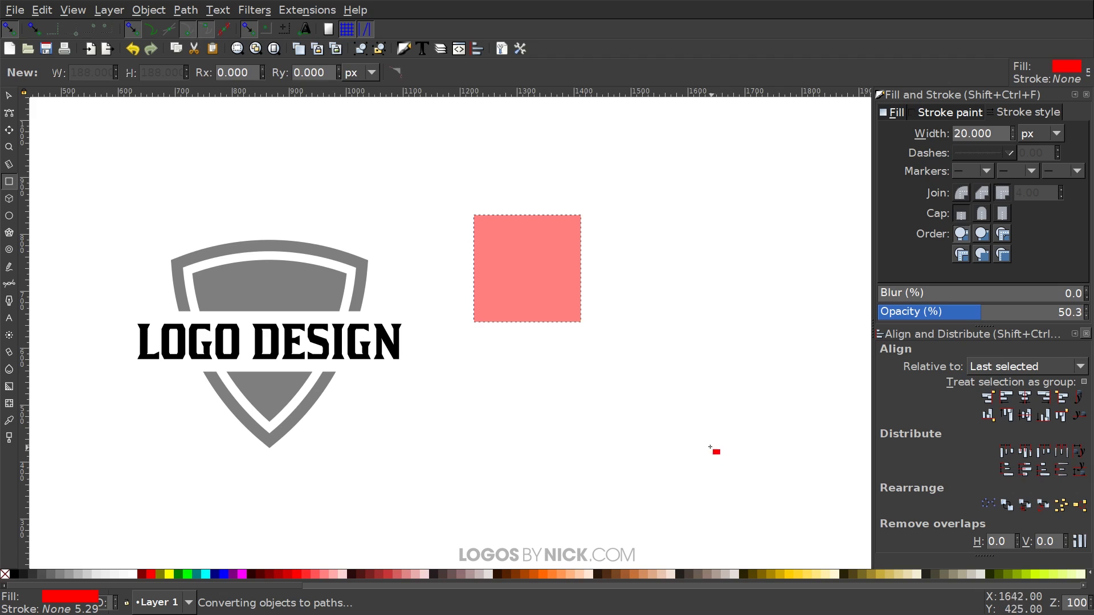
# Rotate the red square 45° so that it stands as a diamond
pyautogui.click(8, 97)
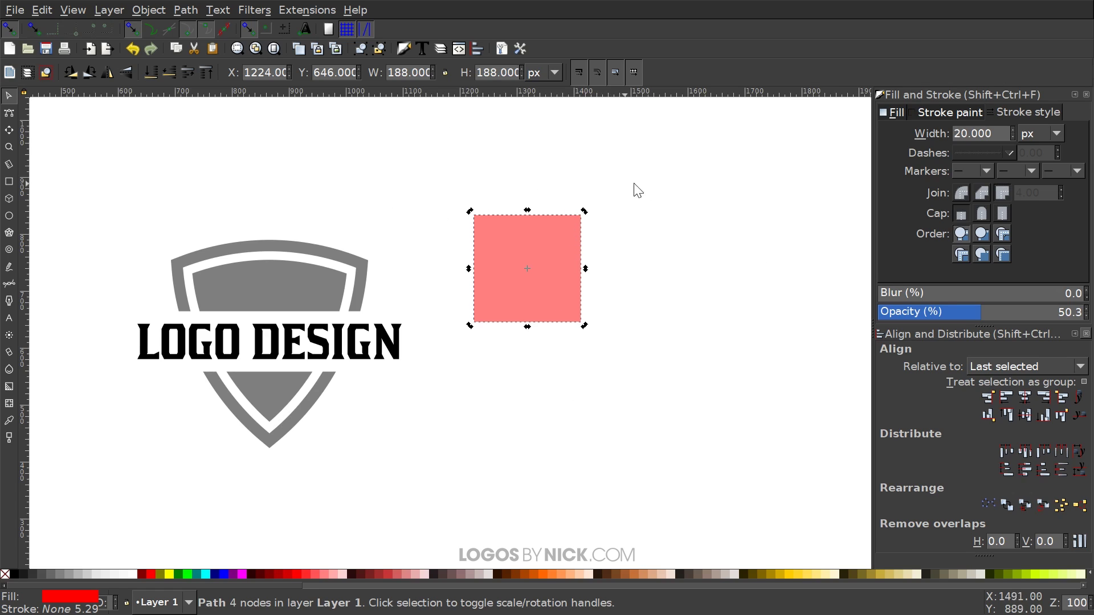
pyautogui.press('ctrl')
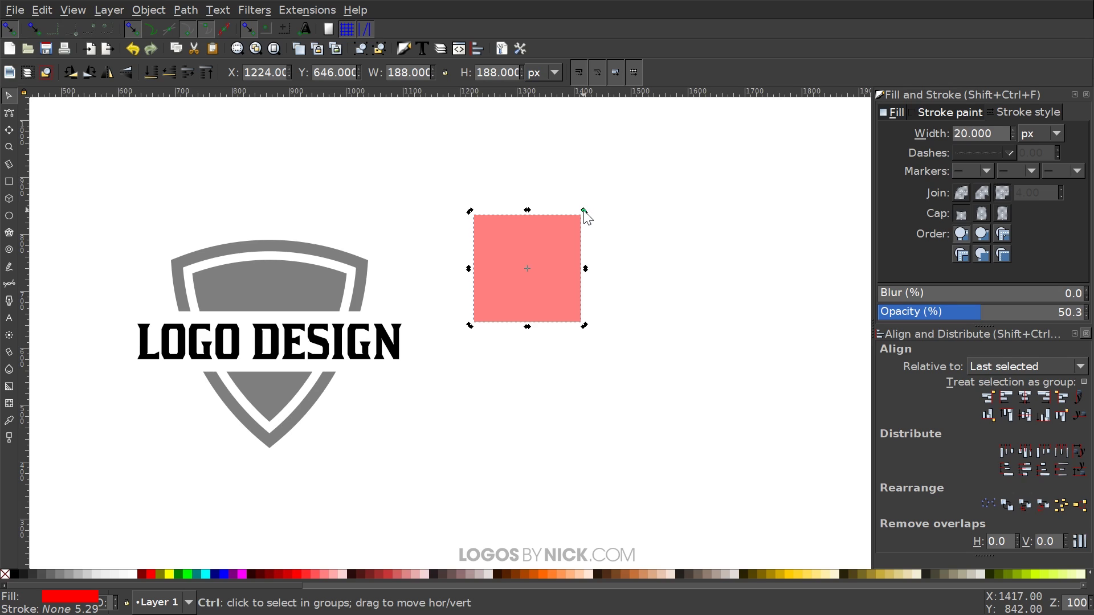
pyautogui.moveTo(584, 211); pyautogui.dragTo(613, 266)
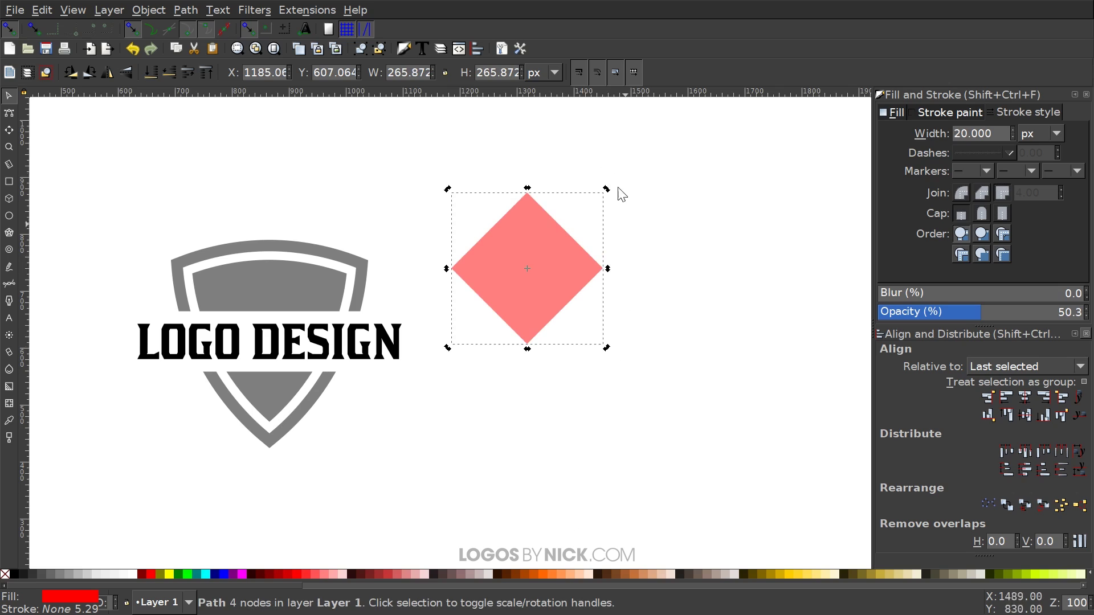
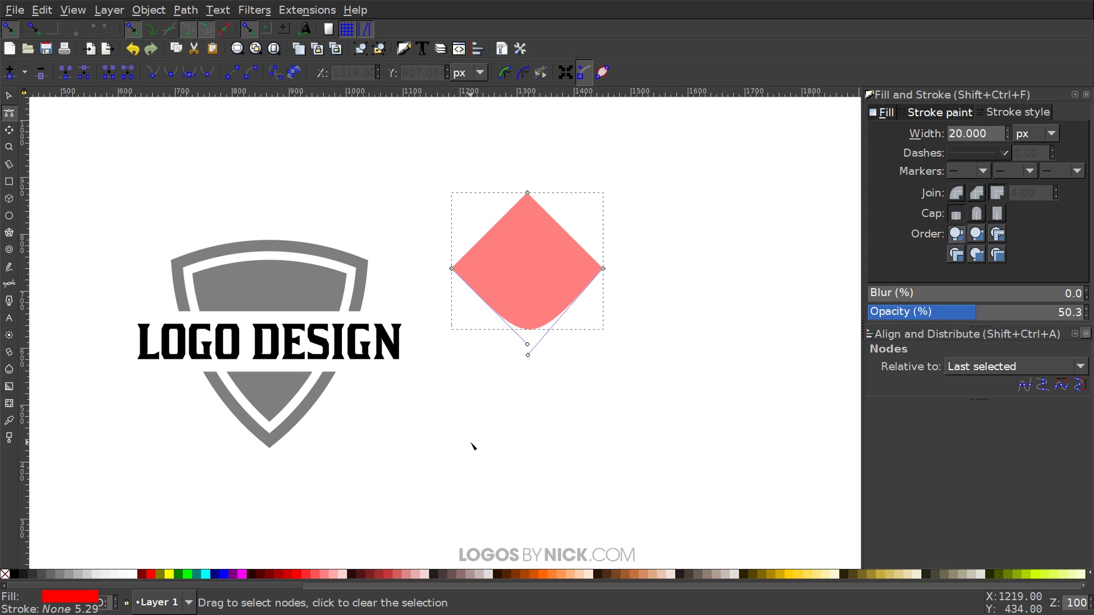
# Retract both curve handles of the red shape's lower edge to form a triangle, and squash it to about 32 px high
pyautogui.moveTo(528, 354); pyautogui.dragTo(603, 270)
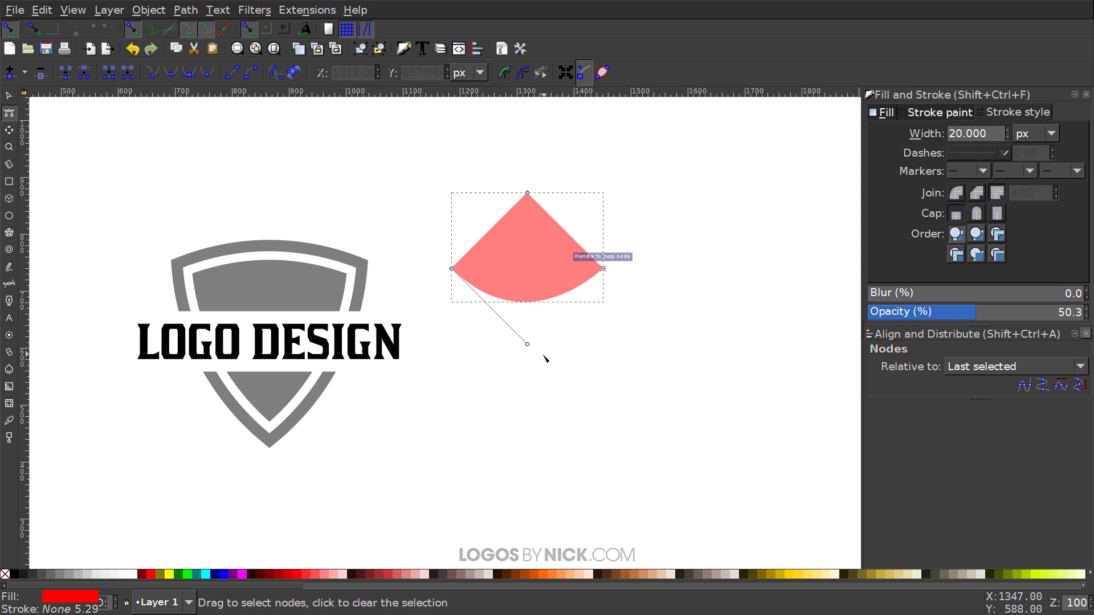
pyautogui.moveTo(528, 347); pyautogui.dragTo(452, 268)
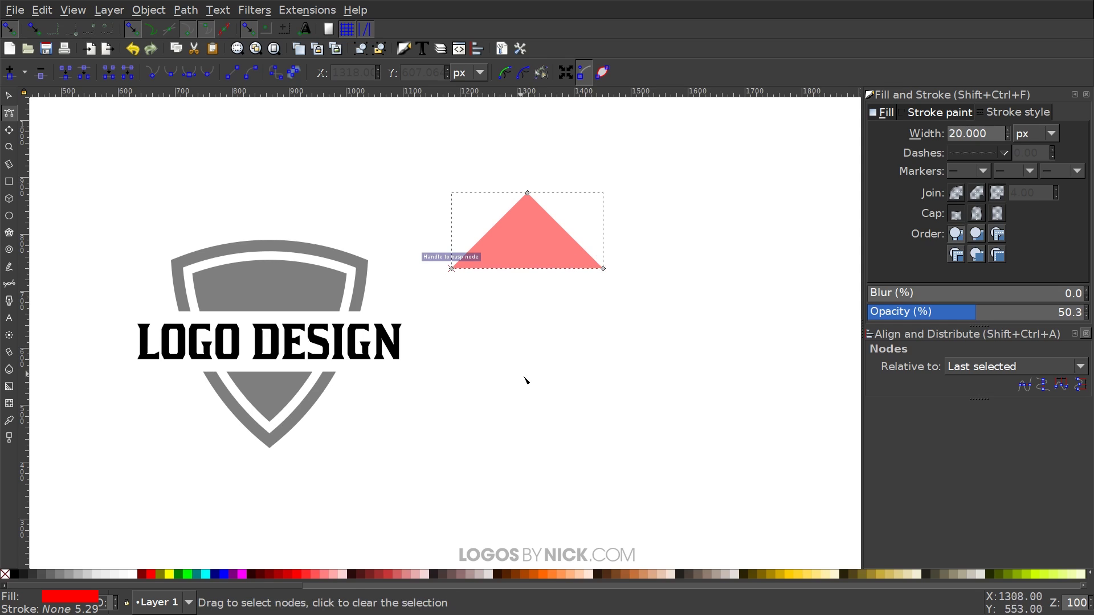
pyautogui.click(8, 100)
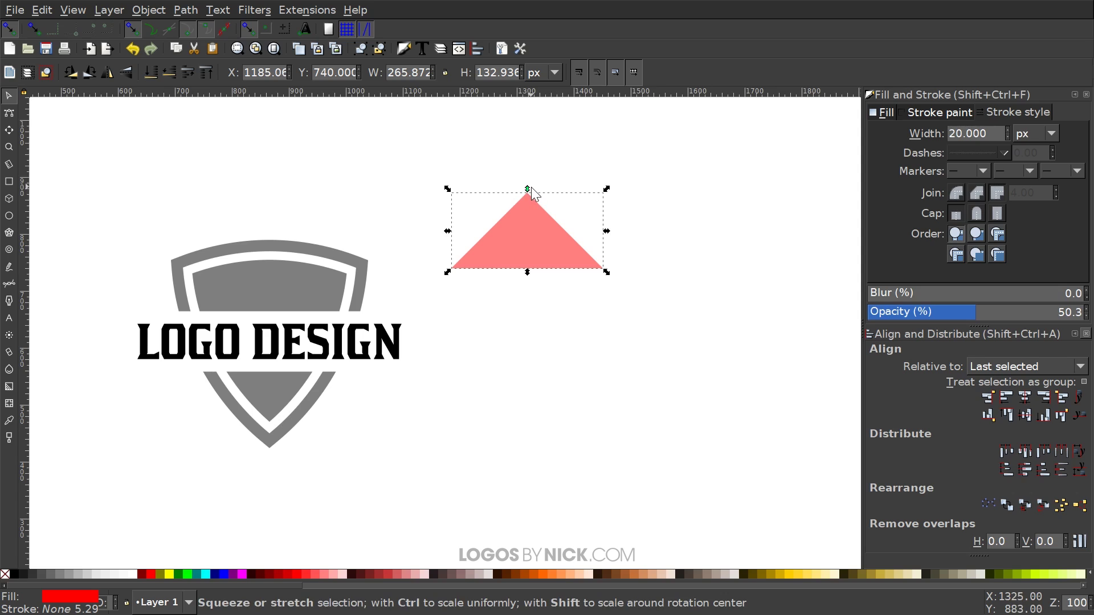
pyautogui.moveTo(528, 188); pyautogui.dragTo(540, 250)
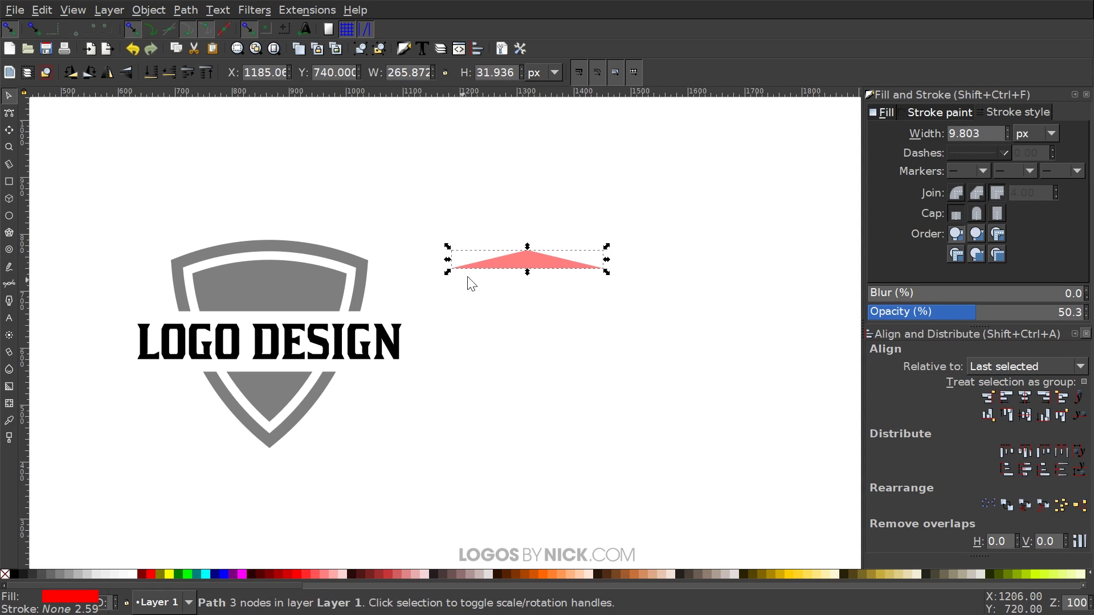
# Move the flat red triangle onto the upper shield part, with its lower-left corner on the outer border's lower-left corner
pyautogui.moveTo(455, 275); pyautogui.dragTo(187, 308)
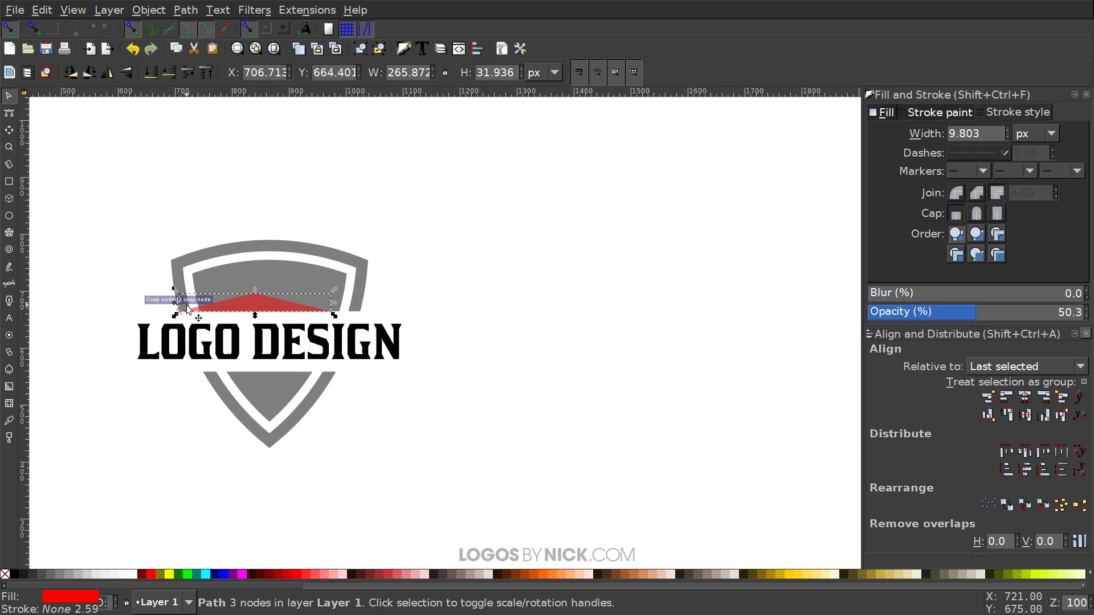
pyautogui.click(664, 330)
pyautogui.scroll(5, 264, 363)
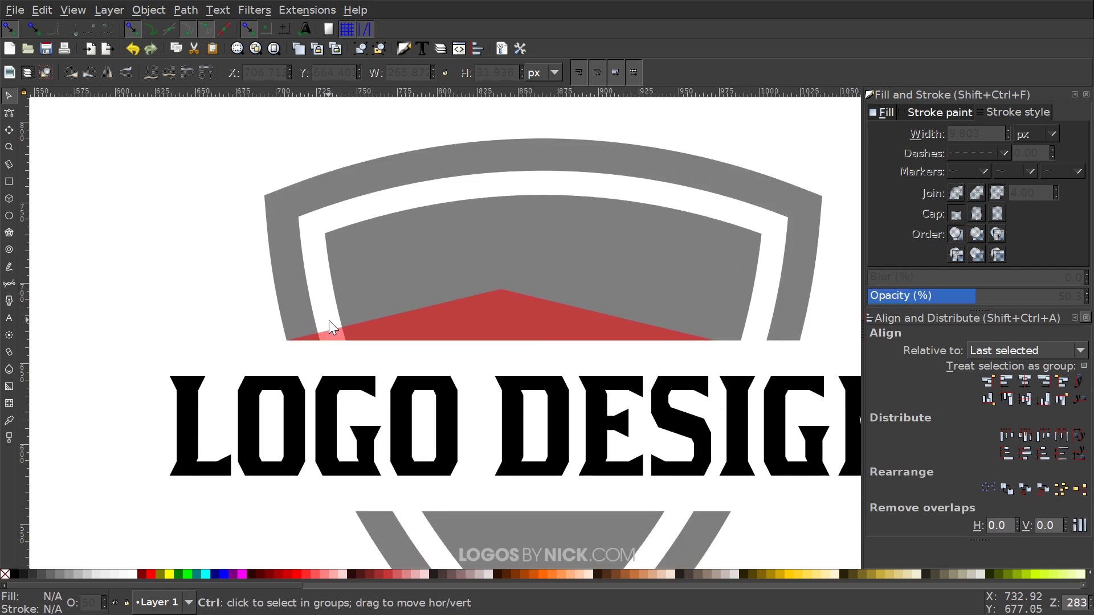
# Stretch the red triangle beyond both sides of the shield to about 434 px wide and flatten it to about 23 px high
pyautogui.moveTo(305, 360)
pyautogui.mouseDown()
pyautogui.moveTo(340, 355)
pyautogui.moveTo(299, 357)
pyautogui.mouseUp()
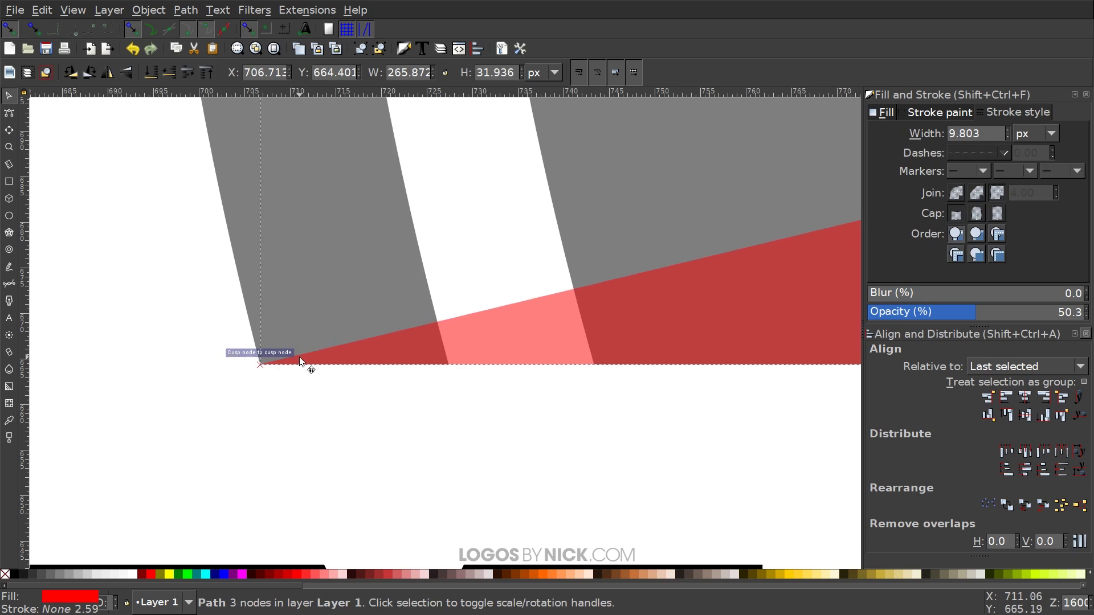
pyautogui.scroll(-3, 319, 365)
pyautogui.scroll(-1, 319, 365)
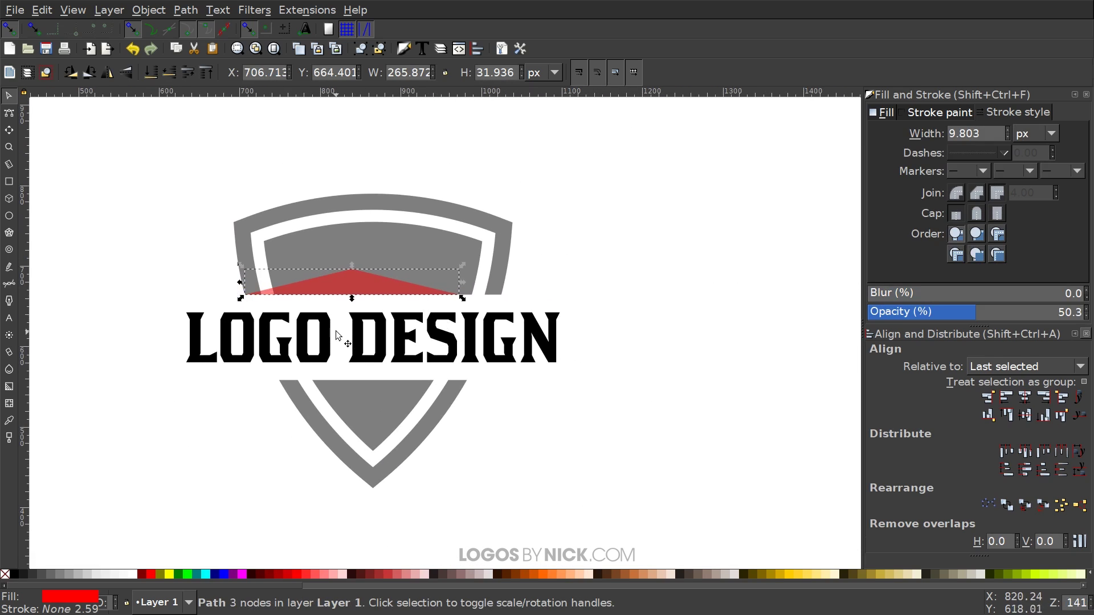
pyautogui.scroll(3, 344, 336)
pyautogui.scroll(-4, 367, 325)
pyautogui.scroll(2, 368, 325)
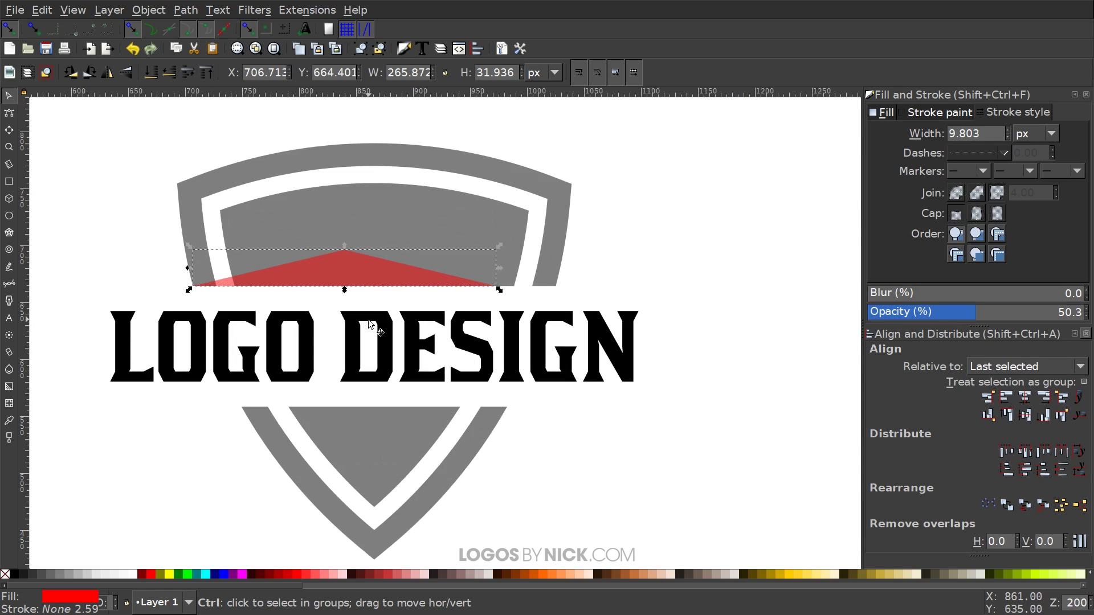
pyautogui.scroll(-1, 369, 325)
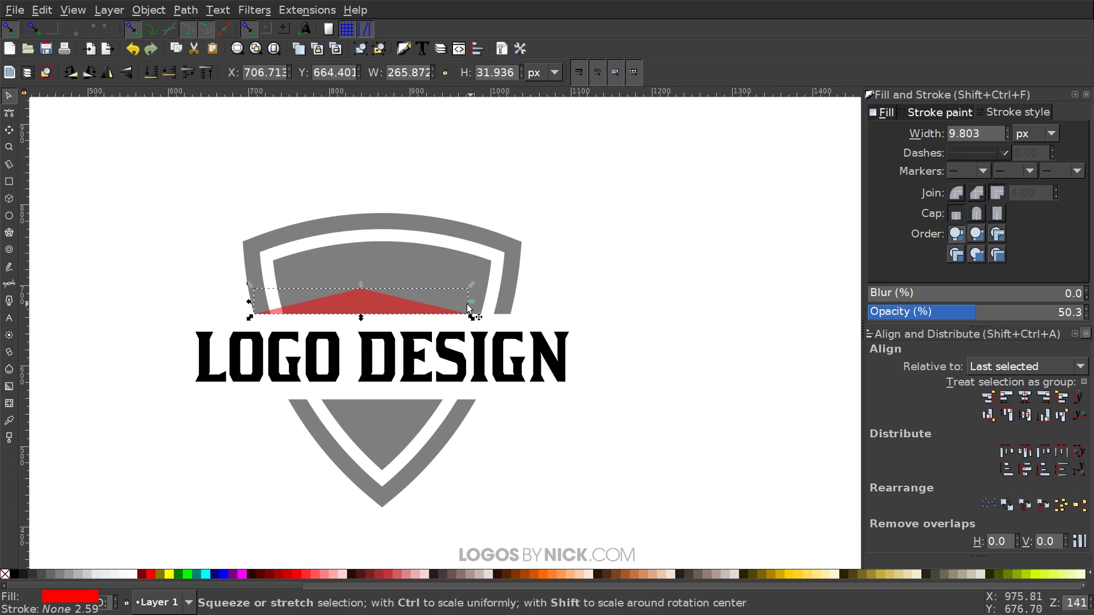
pyautogui.moveTo(473, 303); pyautogui.dragTo(565, 302)
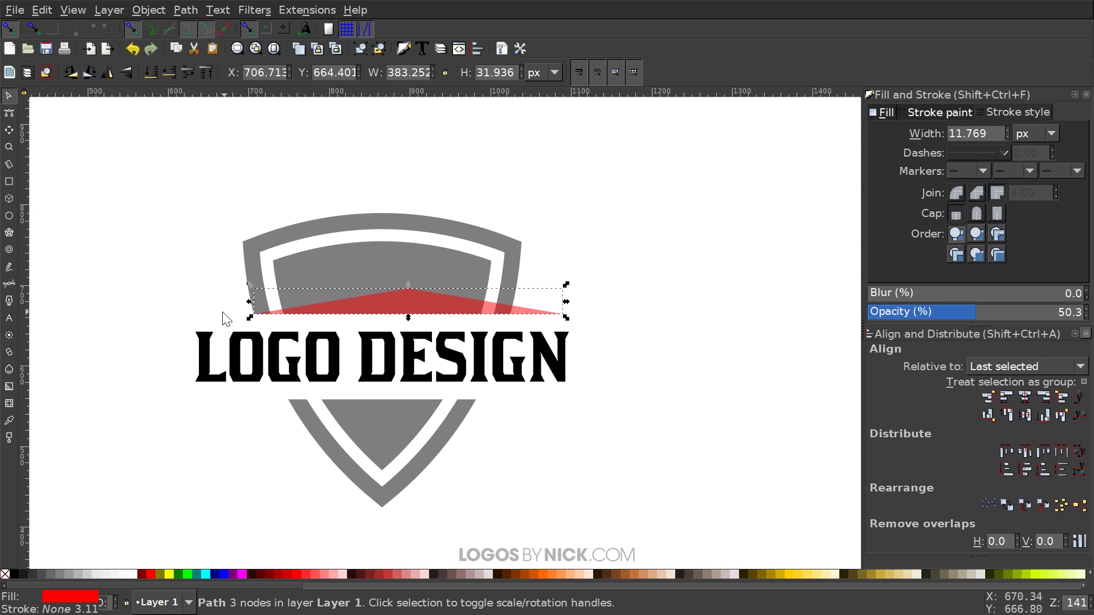
pyautogui.moveTo(246, 306); pyautogui.dragTo(208, 302)
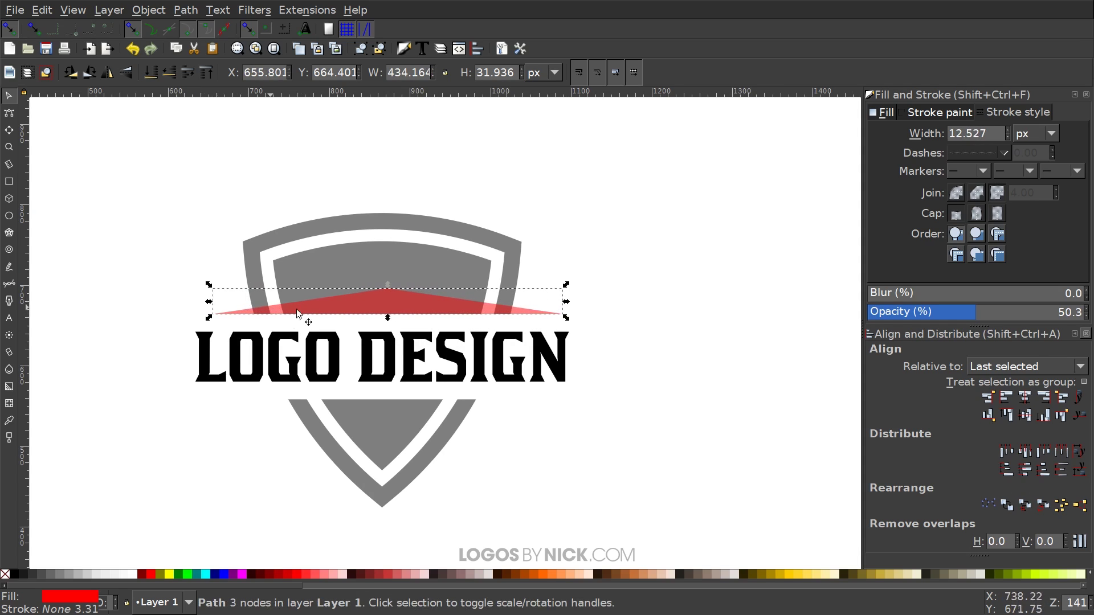
pyautogui.moveTo(389, 284); pyautogui.dragTo(390, 291)
pyautogui.scroll(-1, 672, 324)
pyautogui.hscroll(-1, 672, 325)
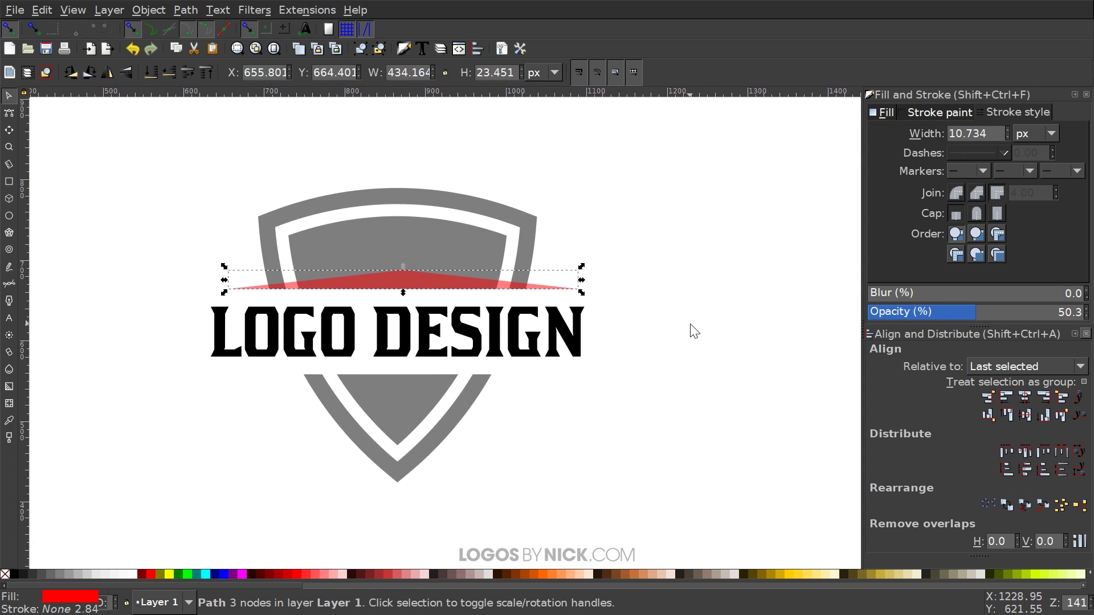
# Narrow the red triangle to about 396 px wide and centre it horizontally on the shield
pyautogui.moveTo(581, 281); pyautogui.dragTo(556, 280)
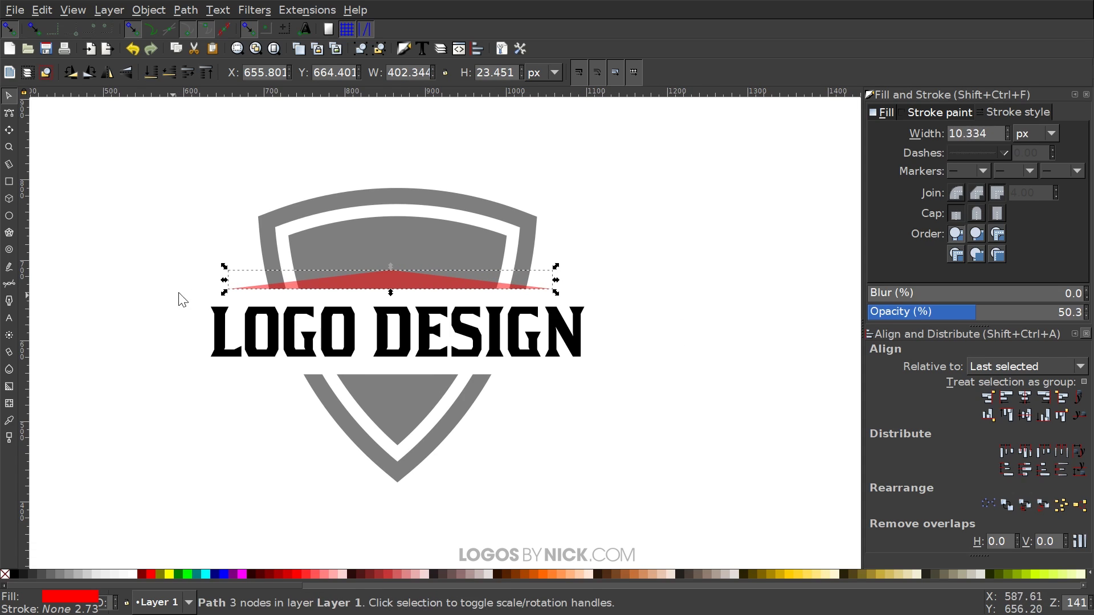
pyautogui.moveTo(226, 282); pyautogui.dragTo(231, 282)
pyautogui.scroll(1, 694, 452)
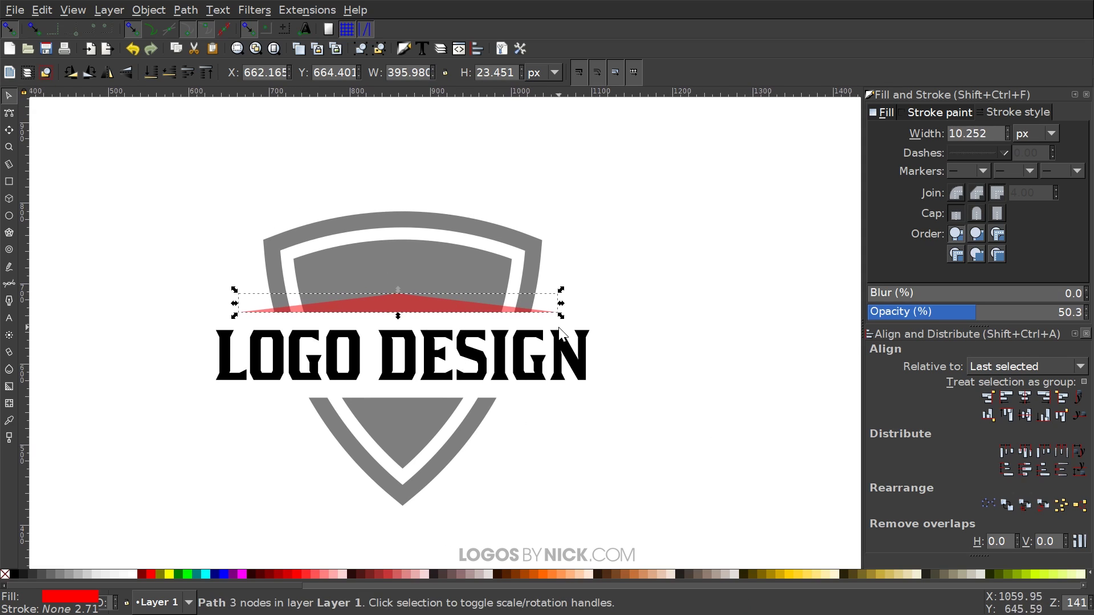
pyautogui.keyDown('shift'); pyautogui.click(384, 220); pyautogui.keyUp('shift')
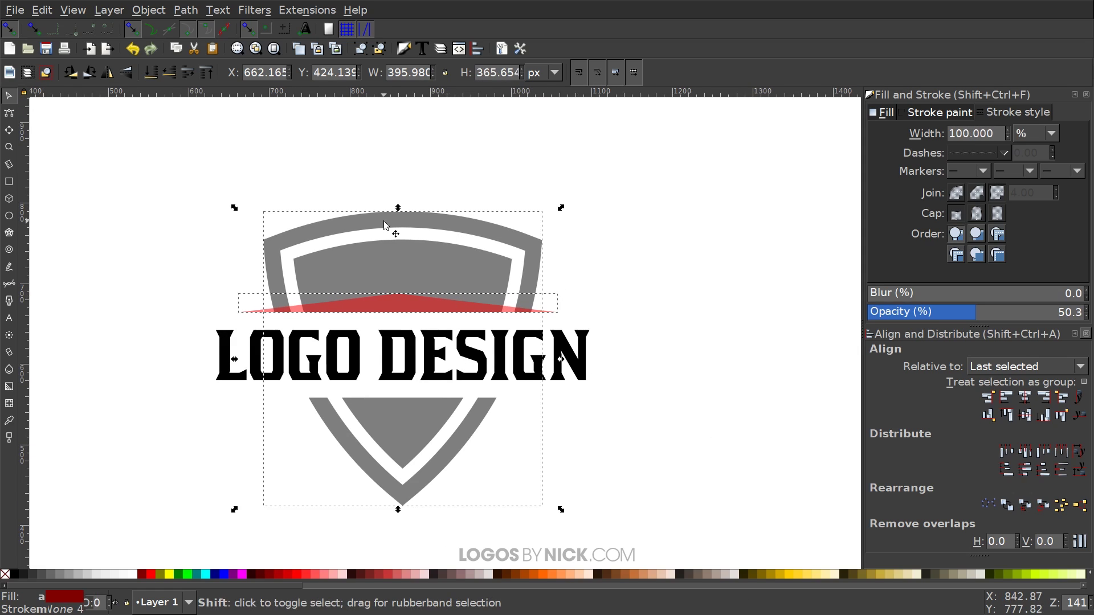
pyautogui.click(1029, 399)
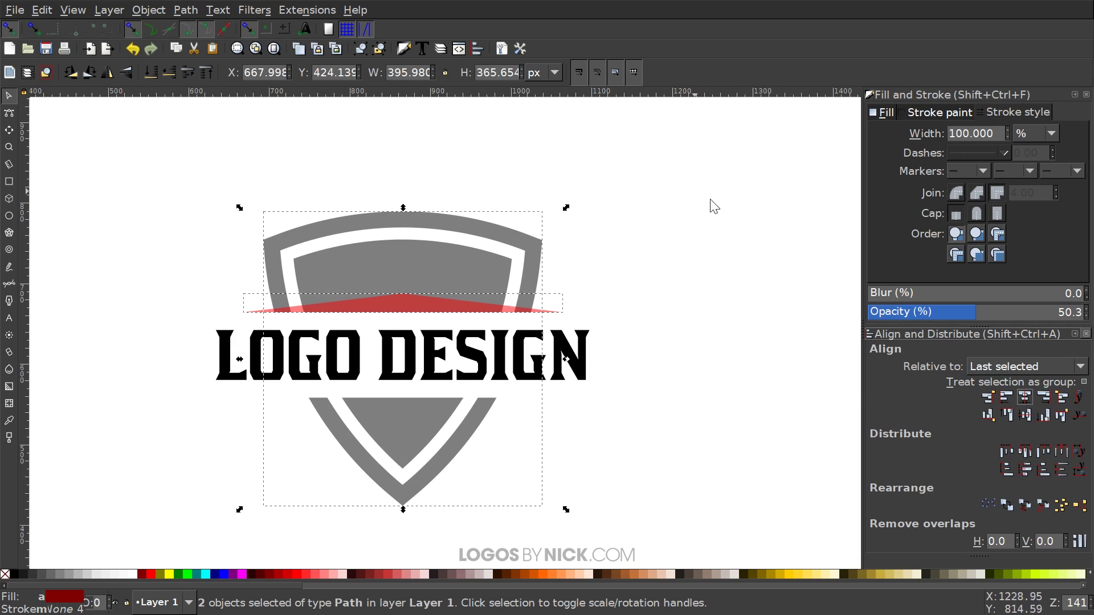
pyautogui.click(732, 209)
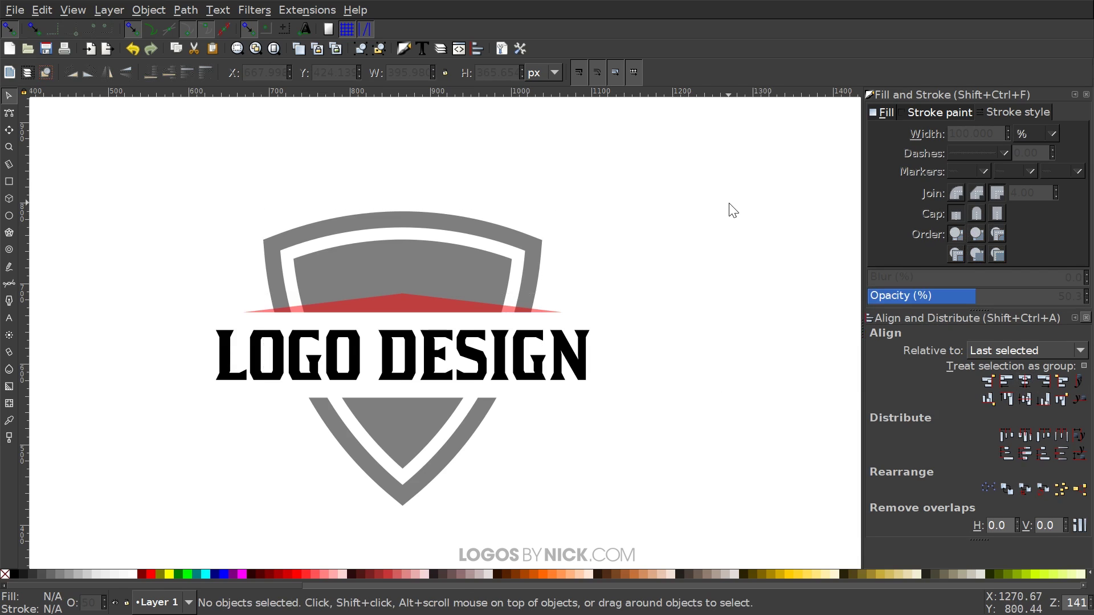
# Duplicate the red triangle and flip the copy vertically
pyautogui.click(404, 306)
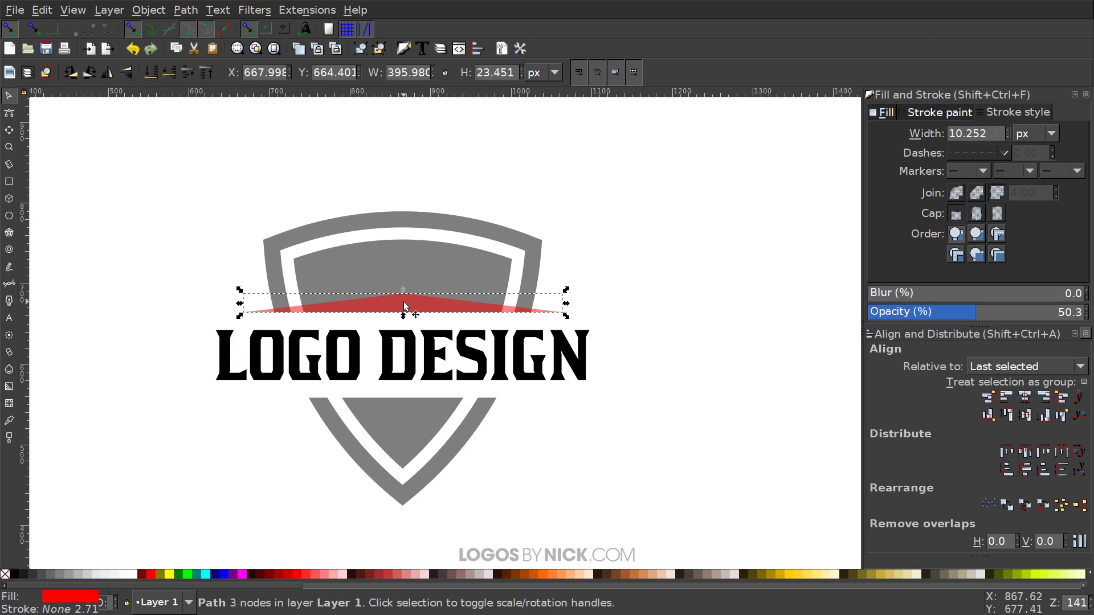
pyautogui.rightClick(405, 306)
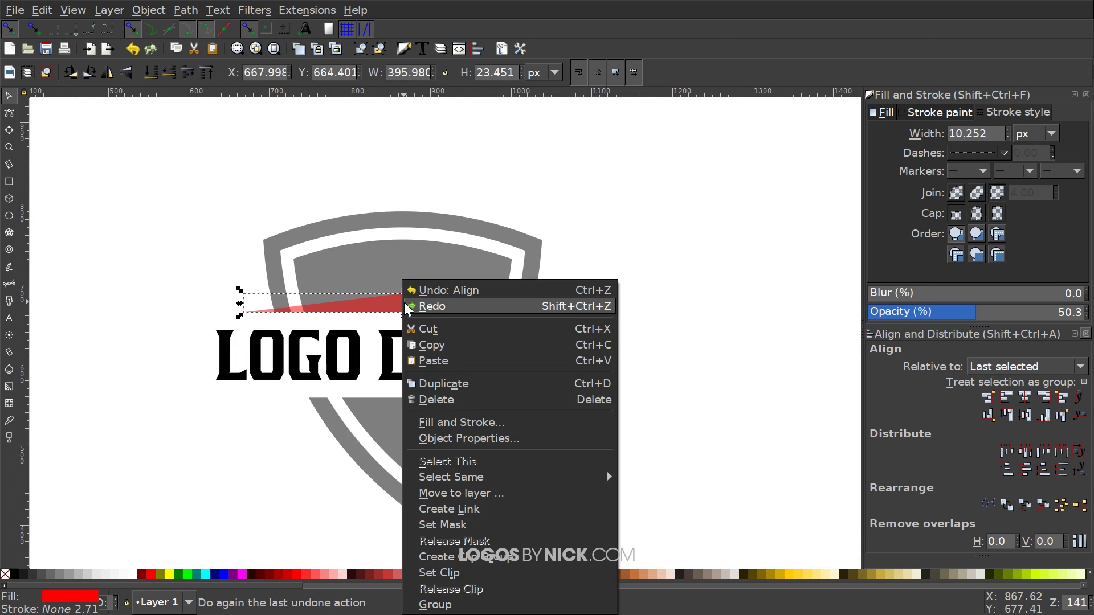
pyautogui.click(449, 384)
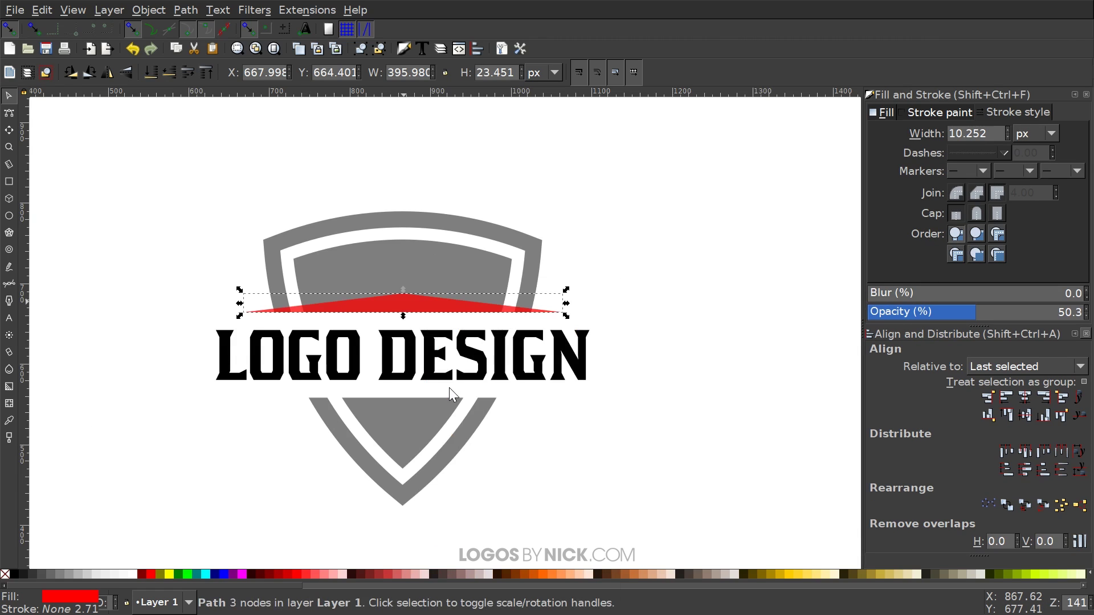
pyautogui.click(124, 70)
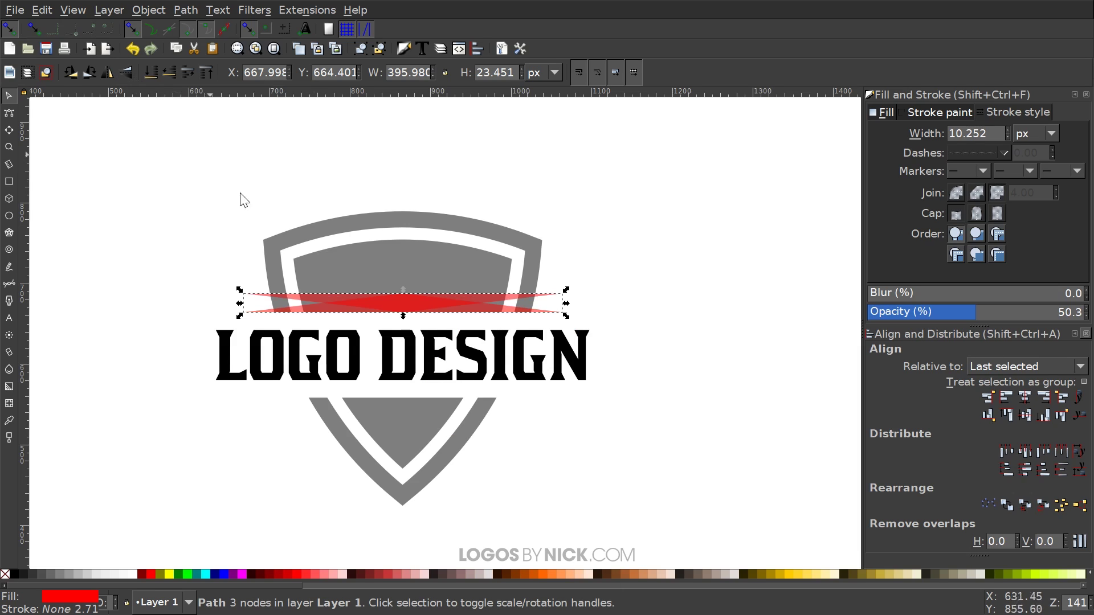
# Move the flipped triangle onto the cut edge of the lower shield part and centre it horizontally on the shield
pyautogui.moveTo(259, 299); pyautogui.dragTo(328, 401)
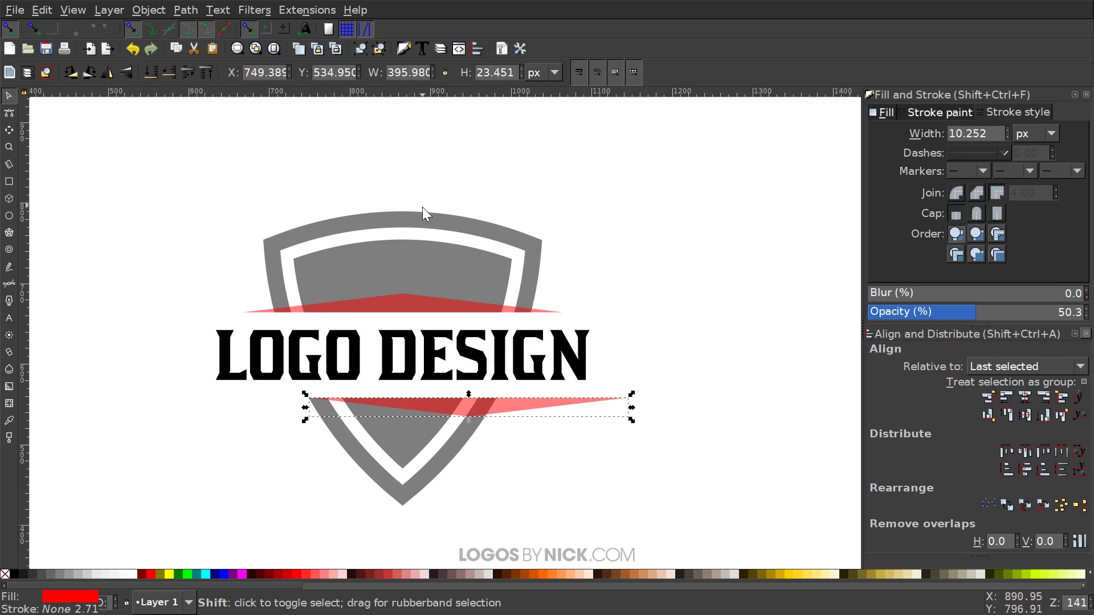
pyautogui.keyDown('shift'); pyautogui.click(427, 226); pyautogui.keyUp('shift')
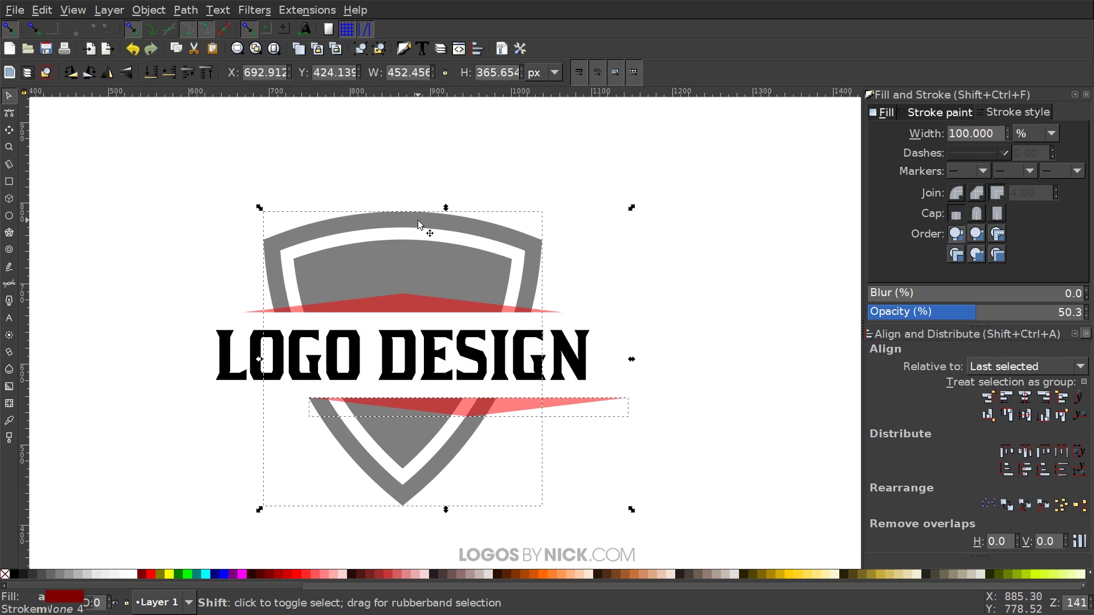
pyautogui.click(1025, 398)
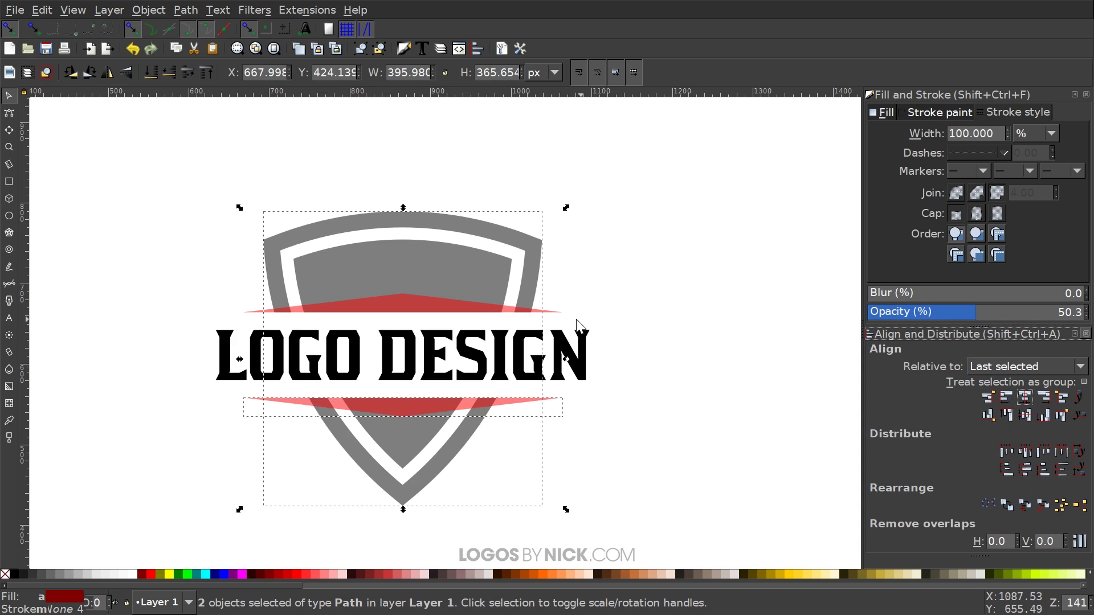
pyautogui.click(690, 195)
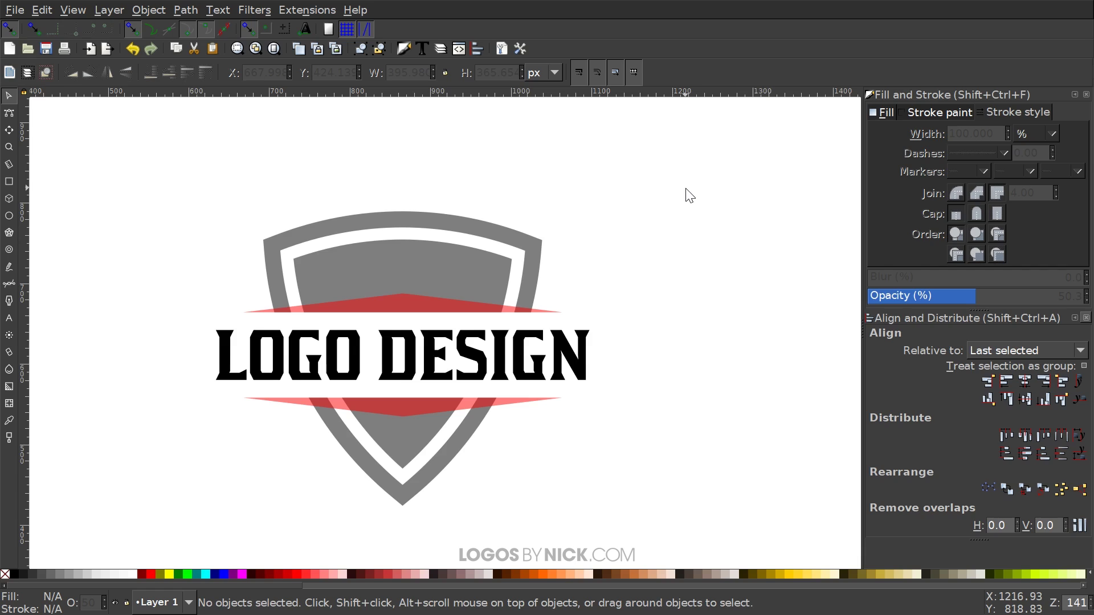
# Duplicate both red triangles together and unite the two copies into one path with Union
pyautogui.click(414, 312)
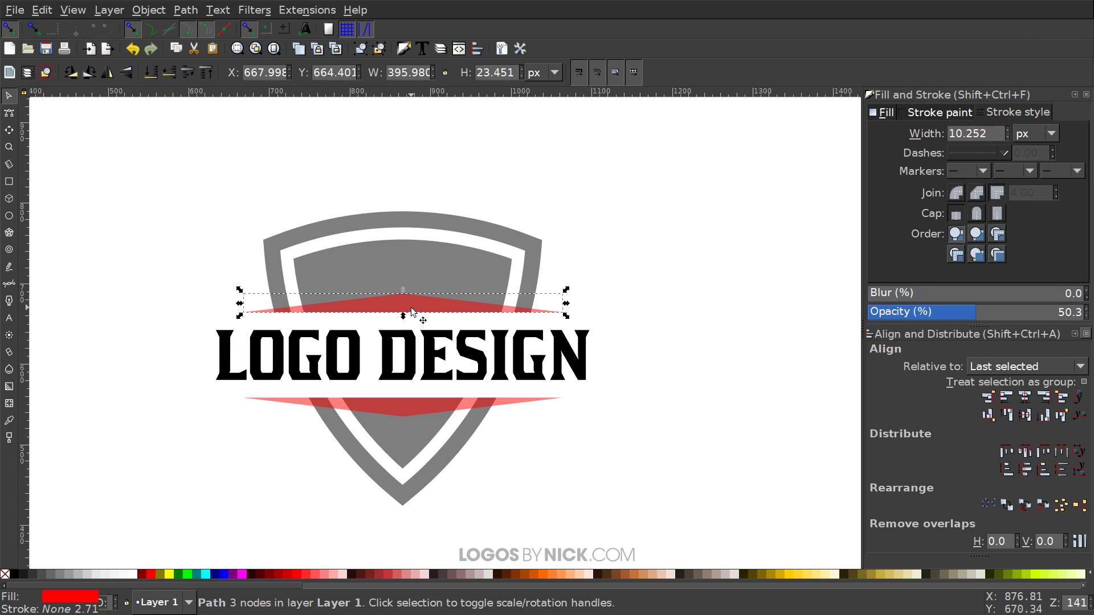
pyautogui.keyDown('shift'); pyautogui.click(414, 417); pyautogui.keyUp('shift')
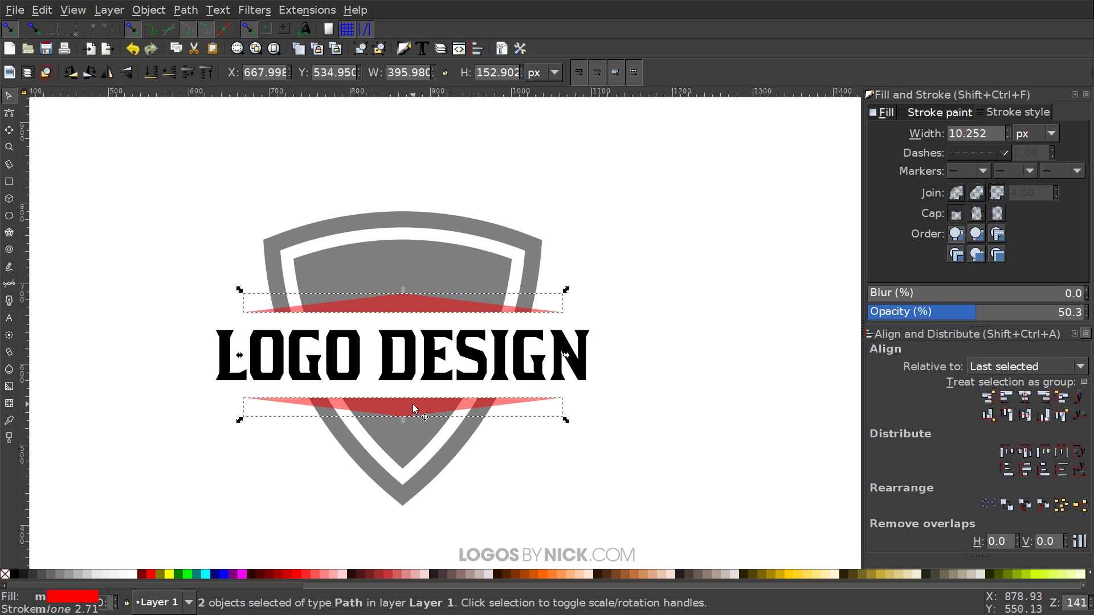
pyautogui.rightClick(413, 413)
pyautogui.click(453, 176)
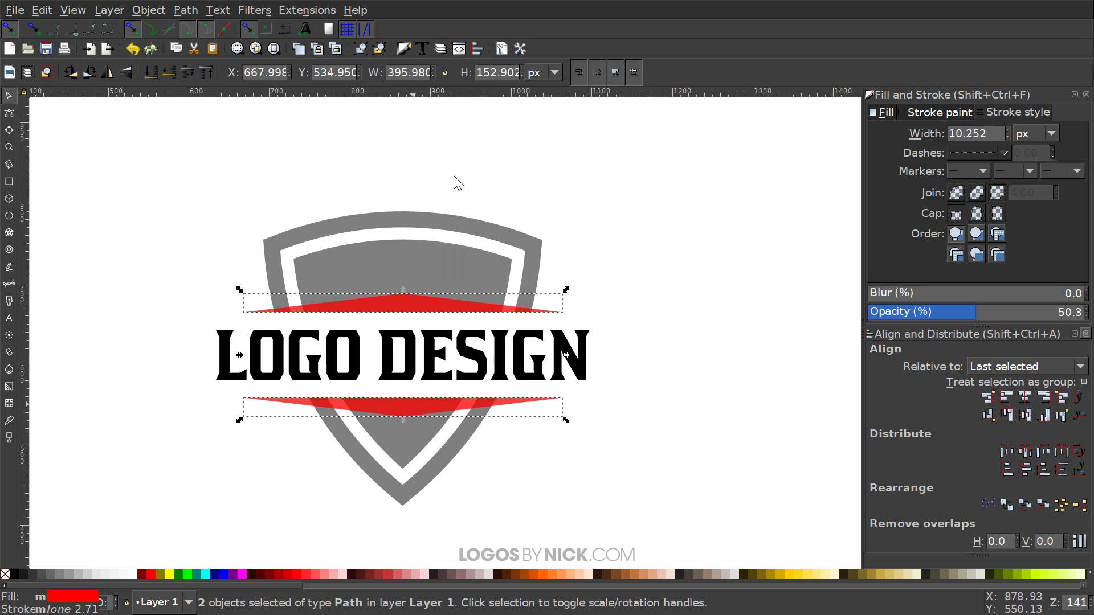
pyautogui.click(186, 10)
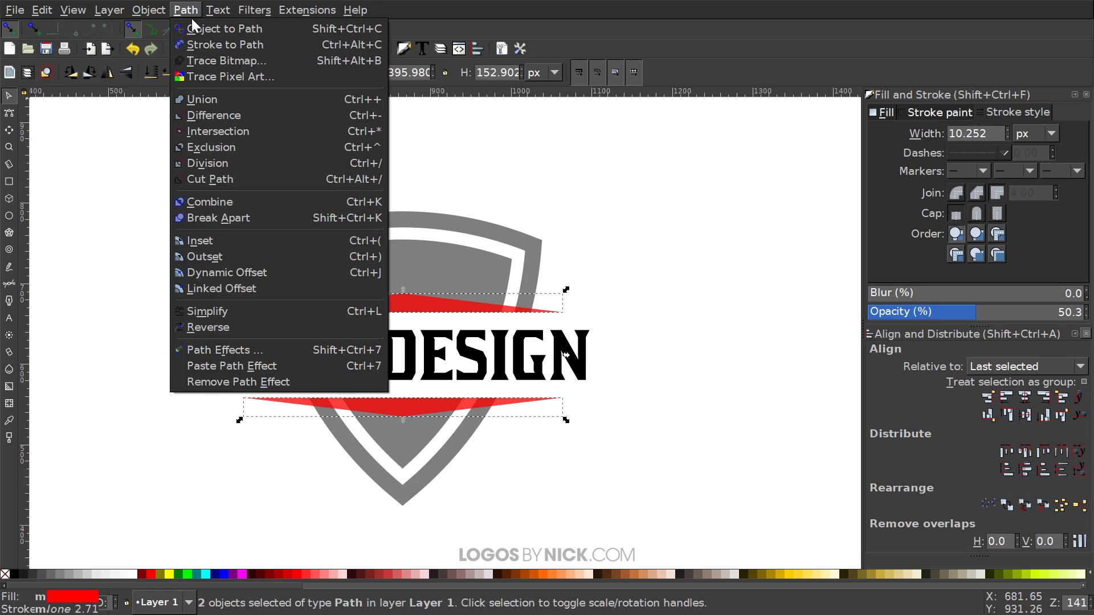
pyautogui.click(206, 99)
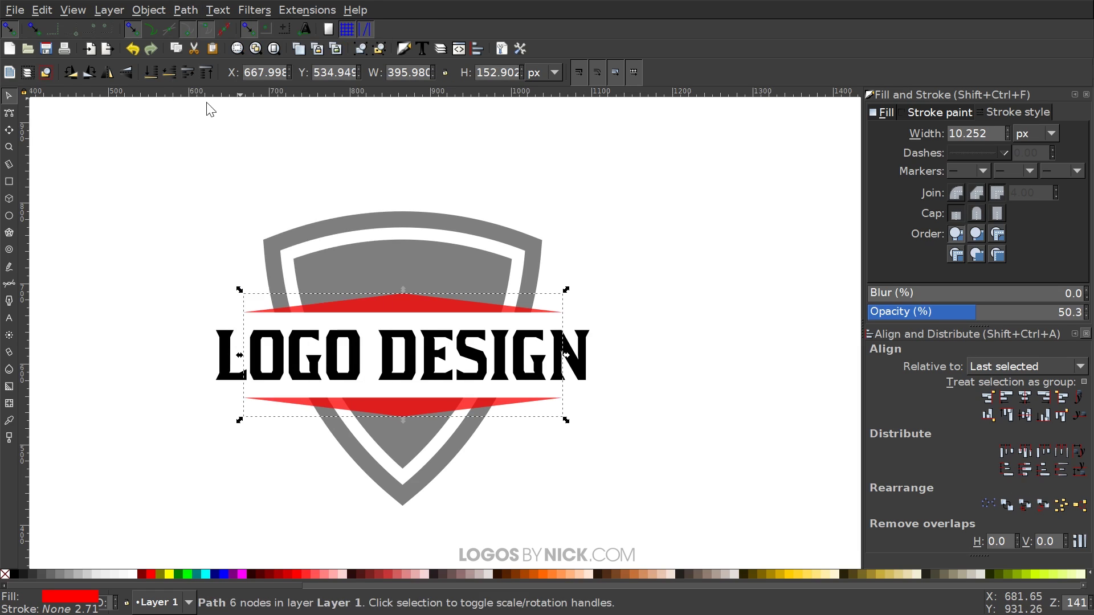
# Give the united triangle copies a lime (#00FF00) fill and a lime stroke
pyautogui.click(185, 574)
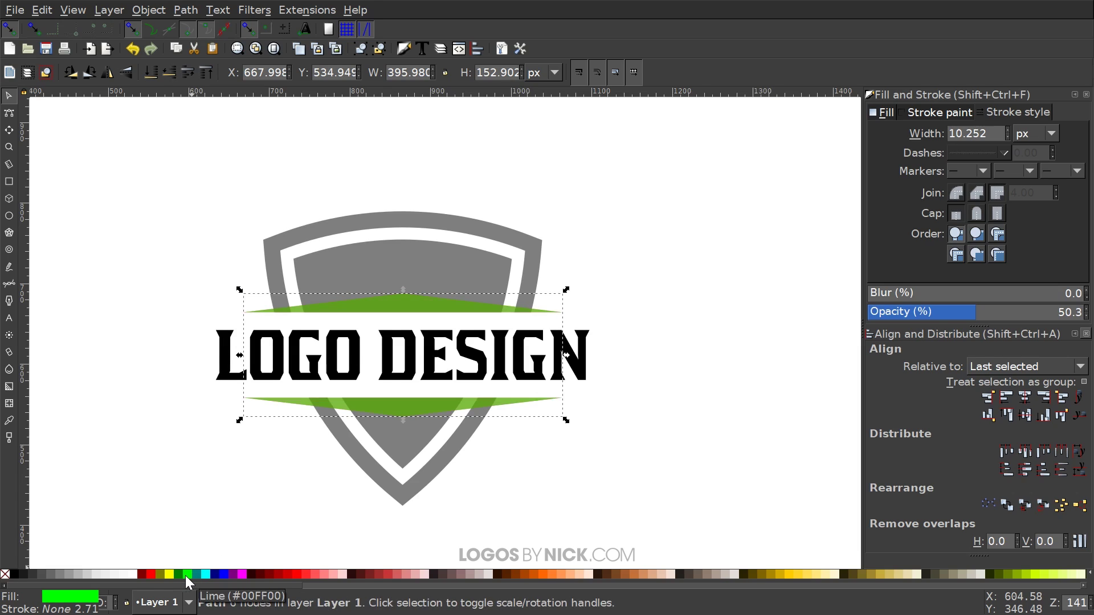
pyautogui.press('shift')
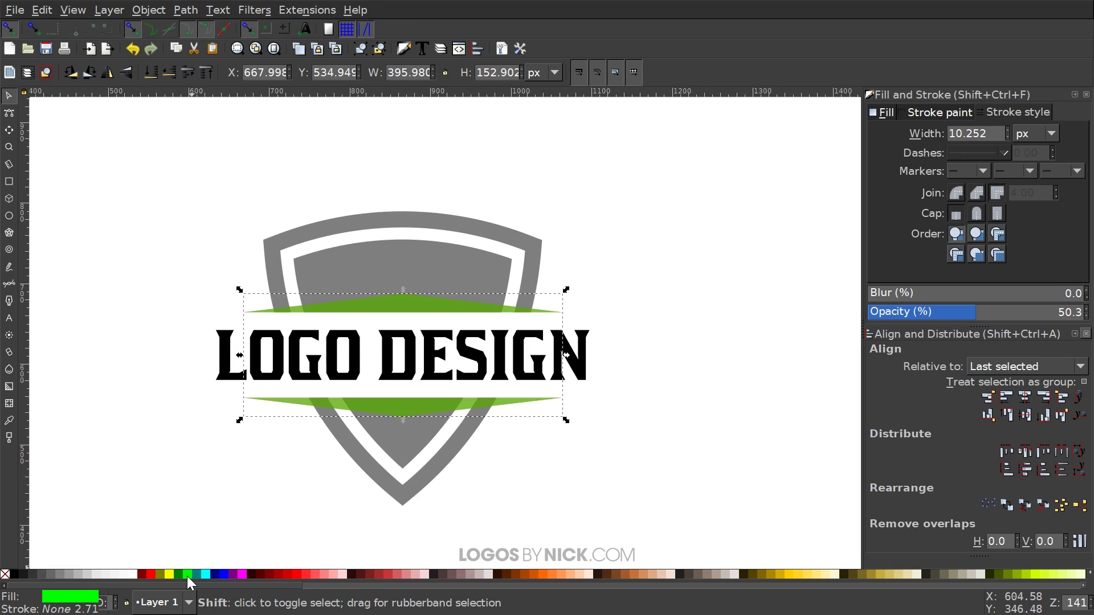
pyautogui.keyDown('shift'); pyautogui.click(187, 576); pyautogui.keyUp('shift')
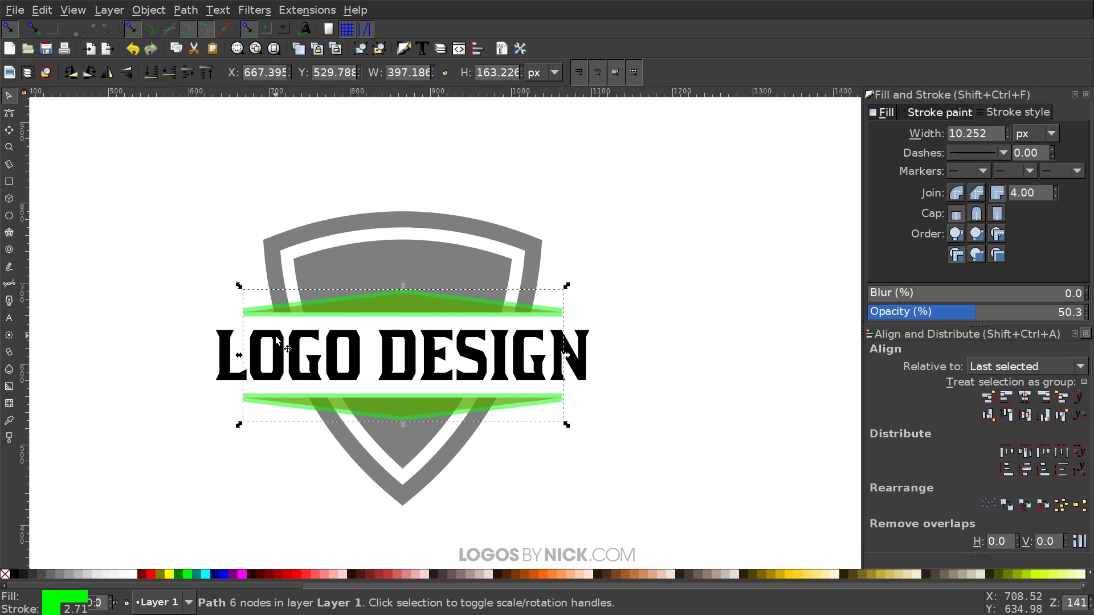
# Set the stroke width of the green triangle pair to 20 px
pyautogui.keyDown('ctrl'); pyautogui.scroll(4, 351, 302); pyautogui.keyUp('ctrl')
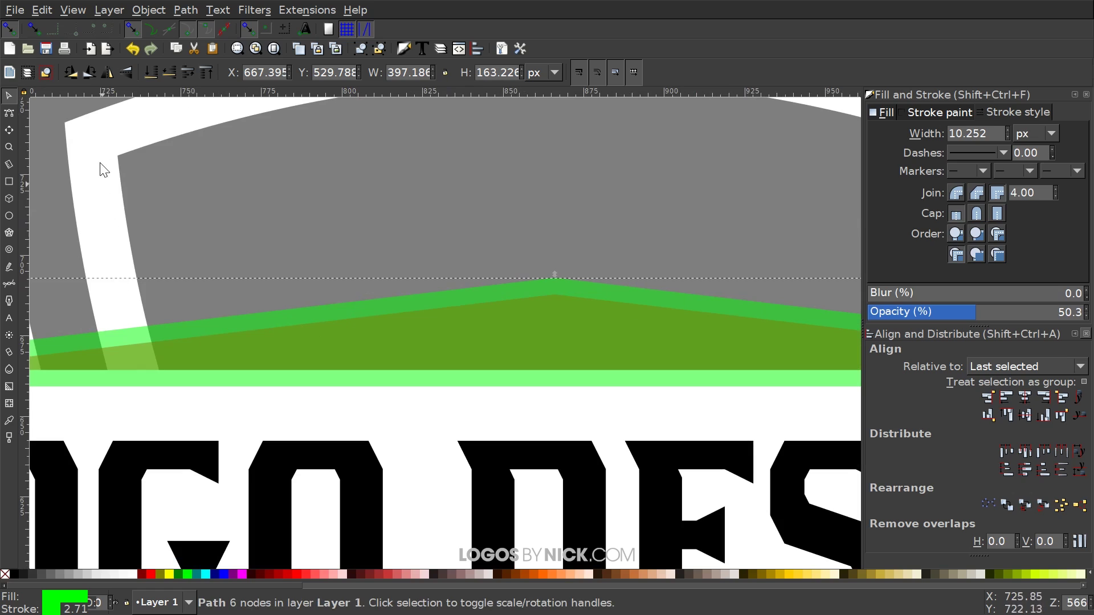
pyautogui.keyDown('ctrl'); pyautogui.scroll(-2, 357, 336); pyautogui.keyUp('ctrl')
pyautogui.keyDown('ctrl'); pyautogui.scroll(2, 337, 319); pyautogui.keyUp('ctrl')
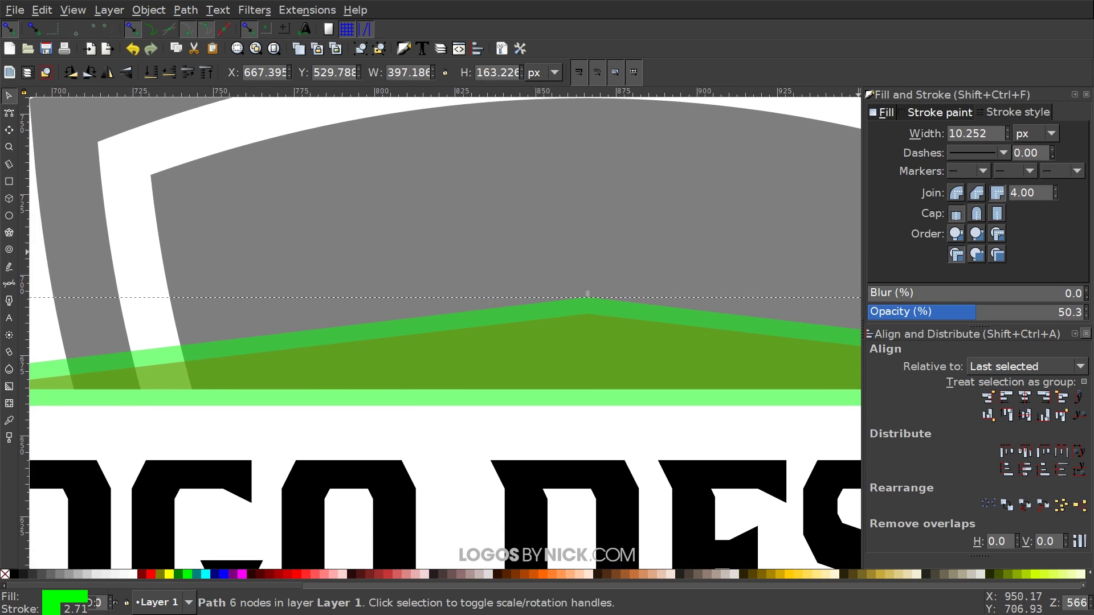
pyautogui.moveTo(1002, 133); pyautogui.dragTo(948, 133)
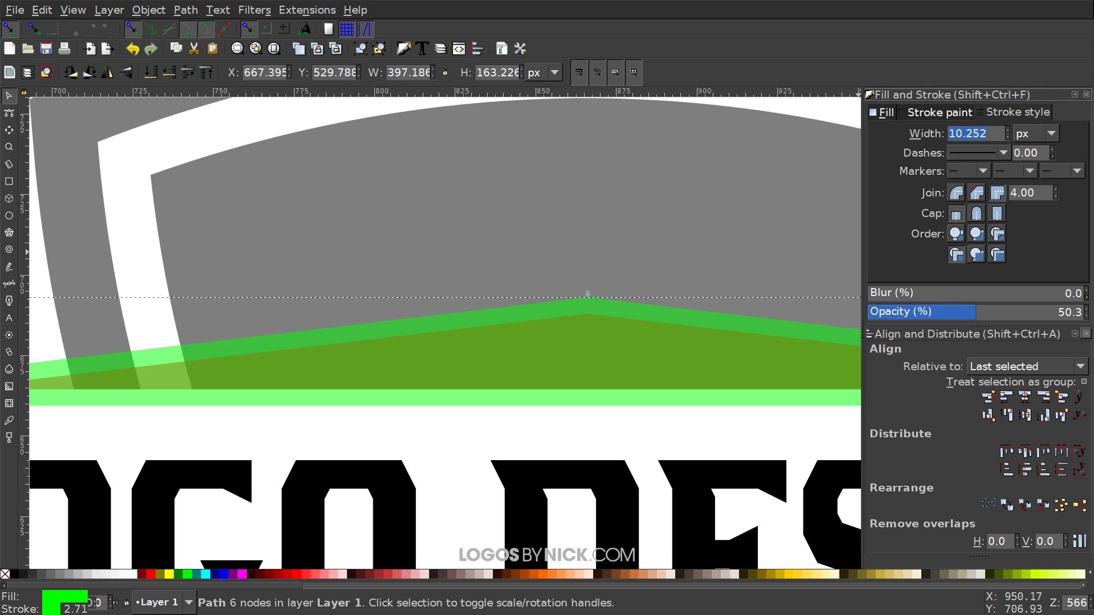
pyautogui.write('20')
pyautogui.press('Return')
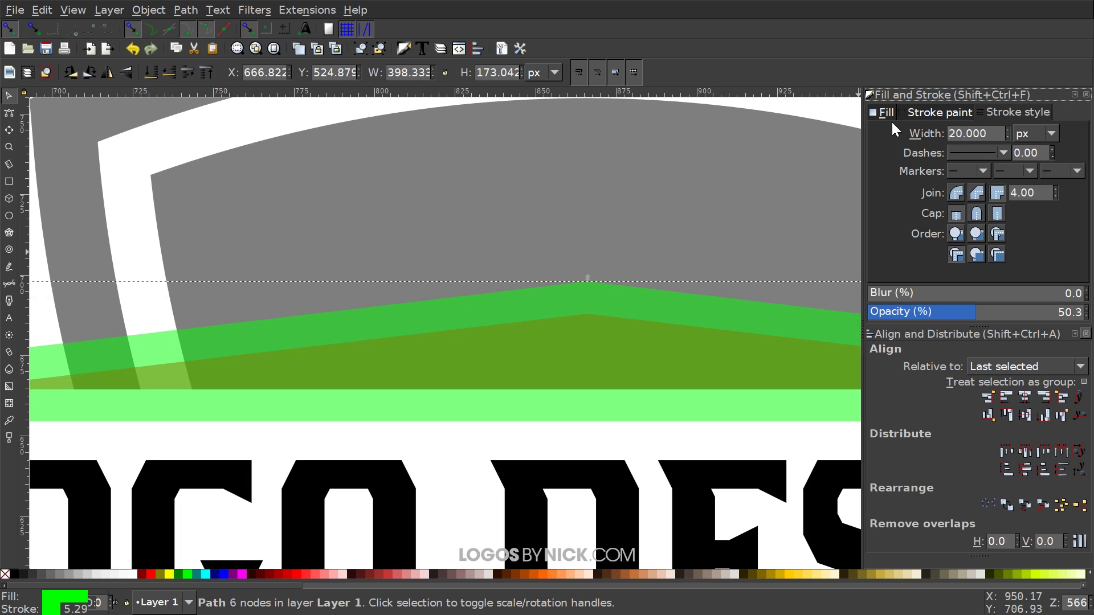
pyautogui.scroll(-3, 467, 272)
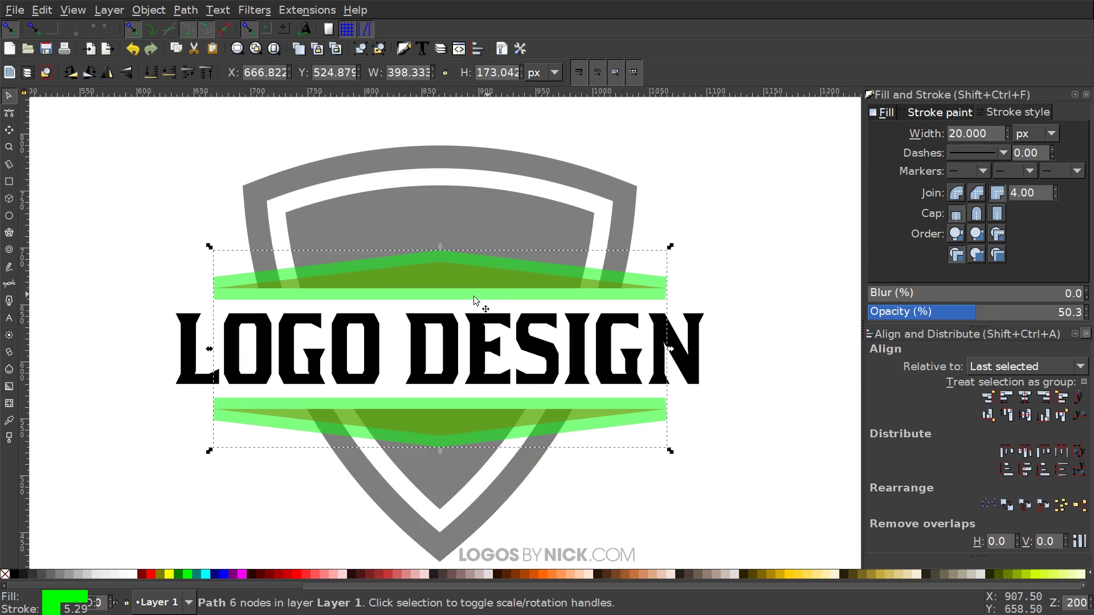
pyautogui.scroll(-1, 419, 325)
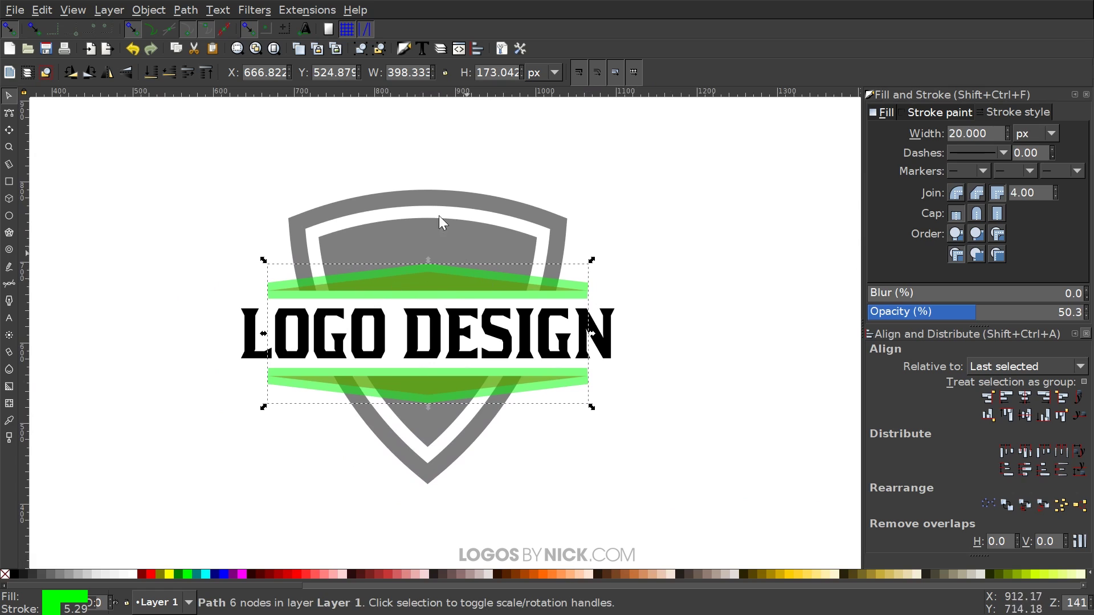
# Convert the green triangle pair's stroke to a path and merge the broken-apart pieces into one shape with Union
pyautogui.click(185, 10)
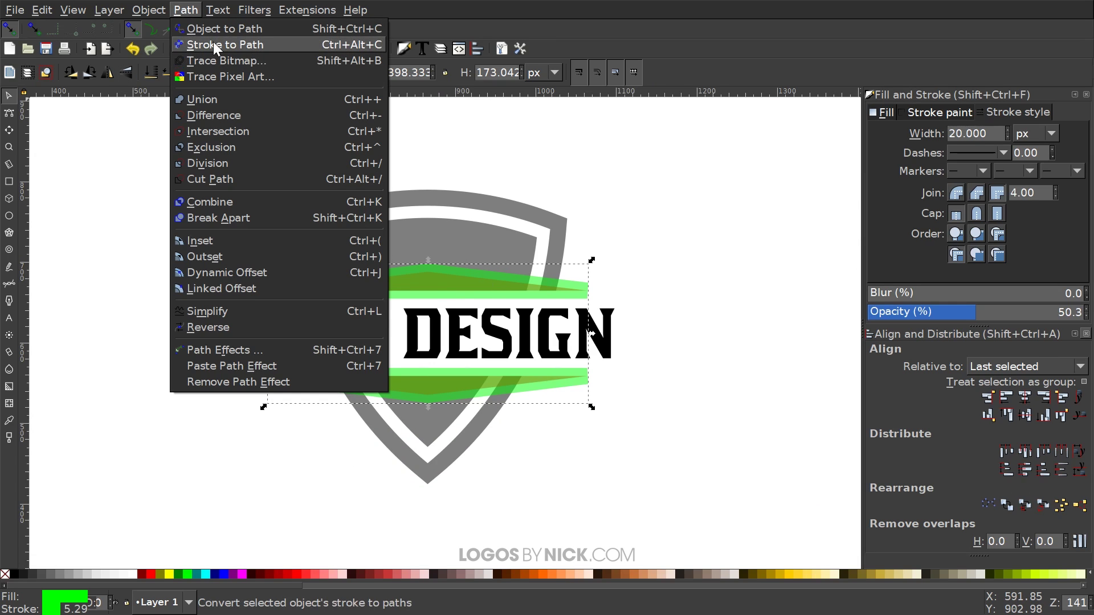
pyautogui.click(189, 42)
pyautogui.click(186, 11)
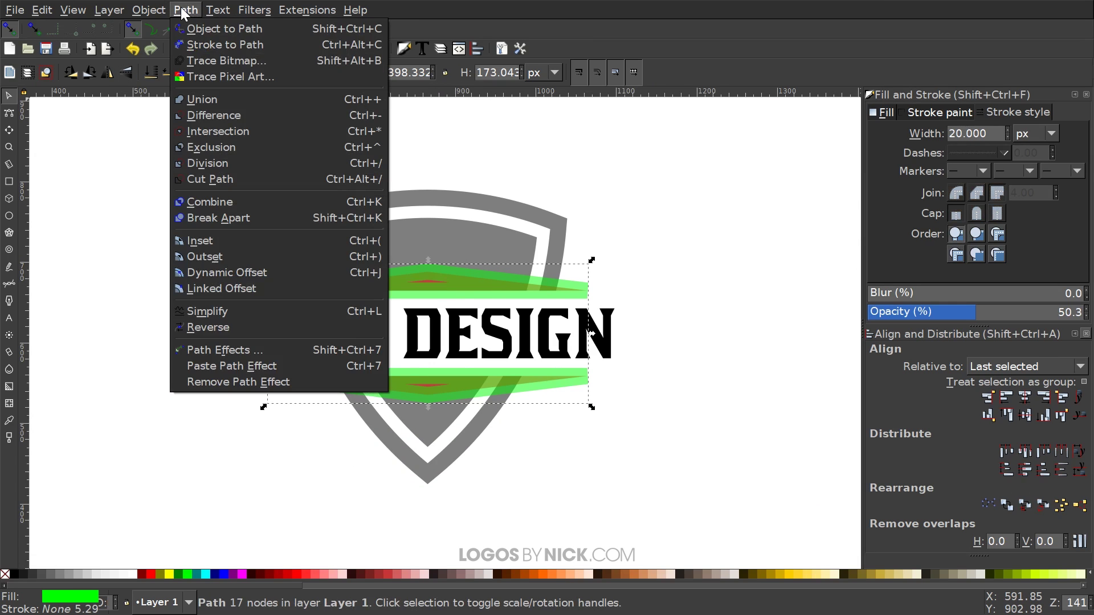
pyautogui.click(232, 217)
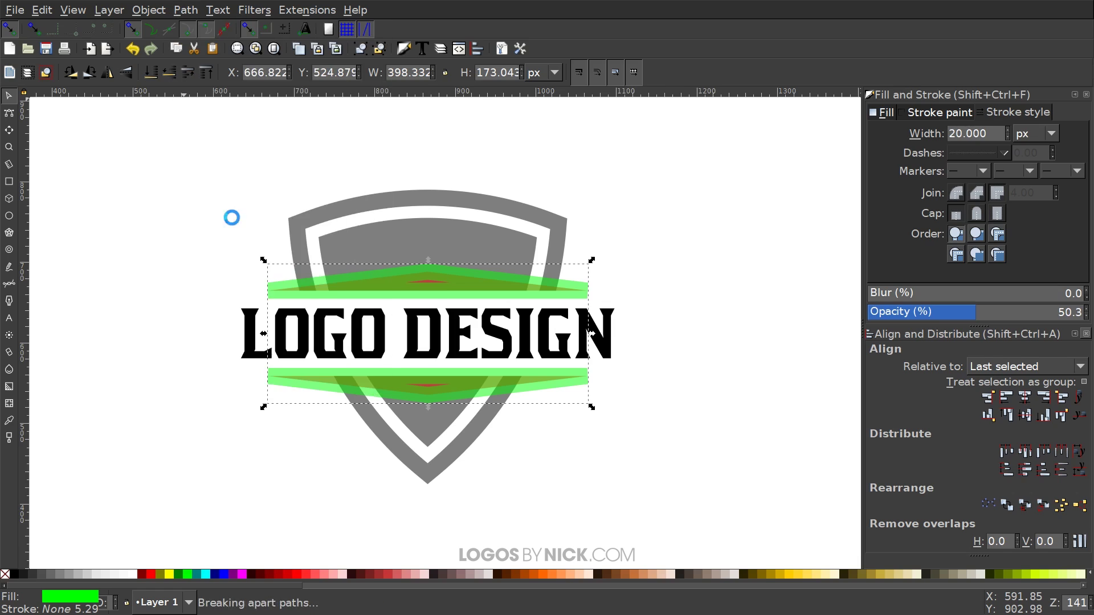
pyautogui.click(185, 10)
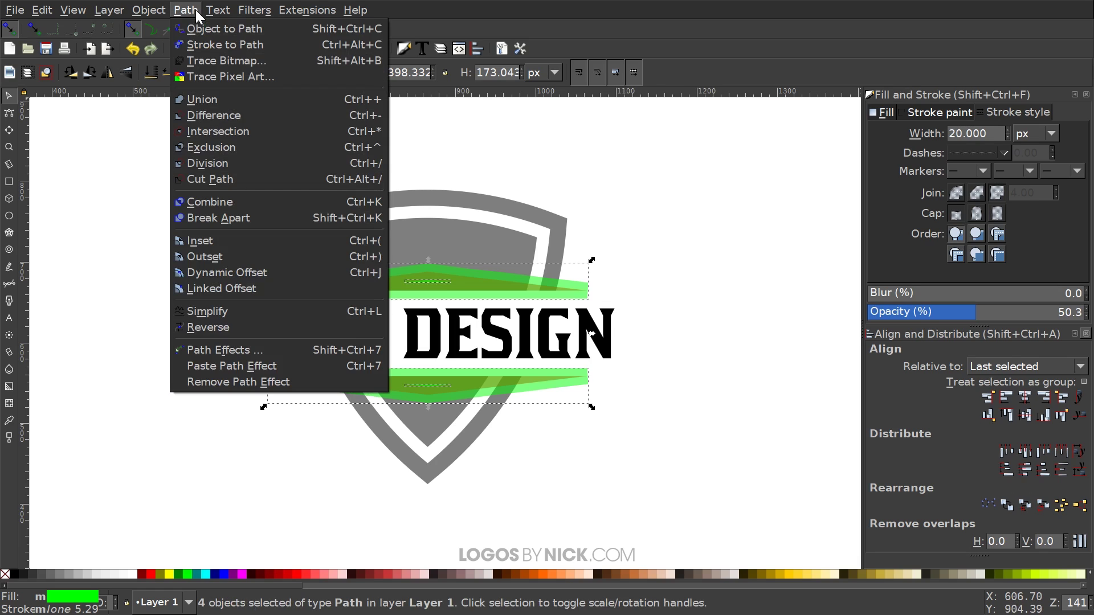
pyautogui.click(208, 100)
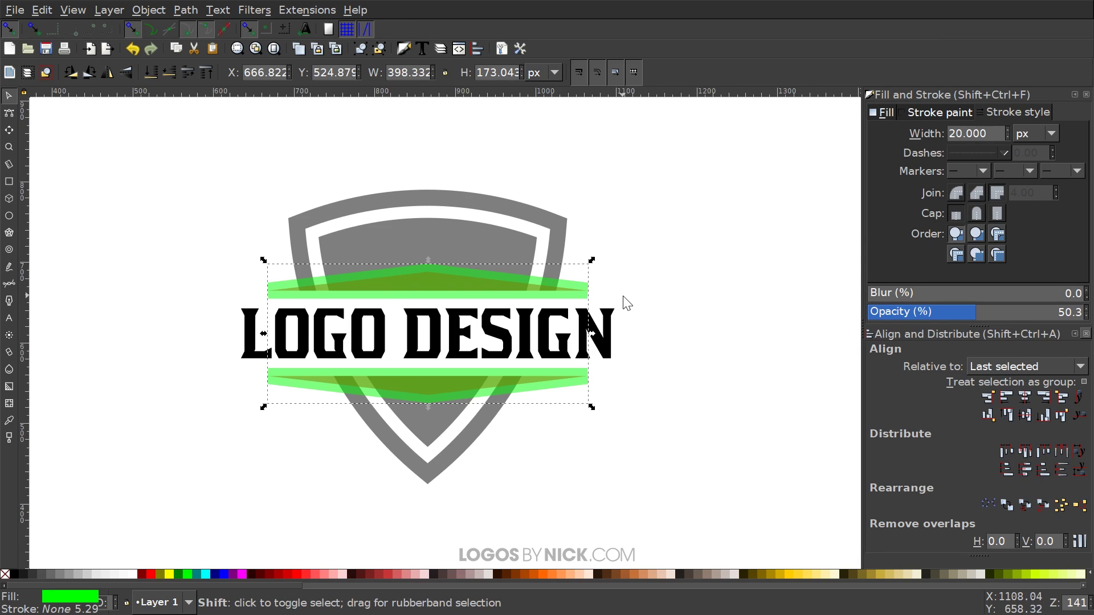
# Subtract the green shape from the inner shield using Difference
pyautogui.keyDown('shift'); pyautogui.click(428, 226); pyautogui.keyUp('shift')
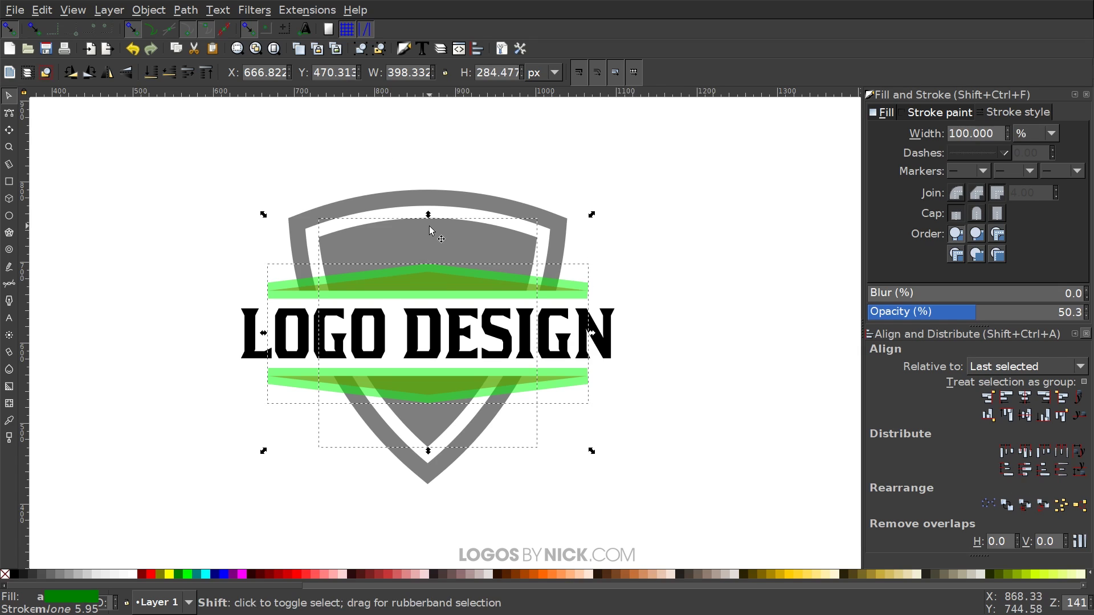
pyautogui.click(191, 11)
pyautogui.click(207, 117)
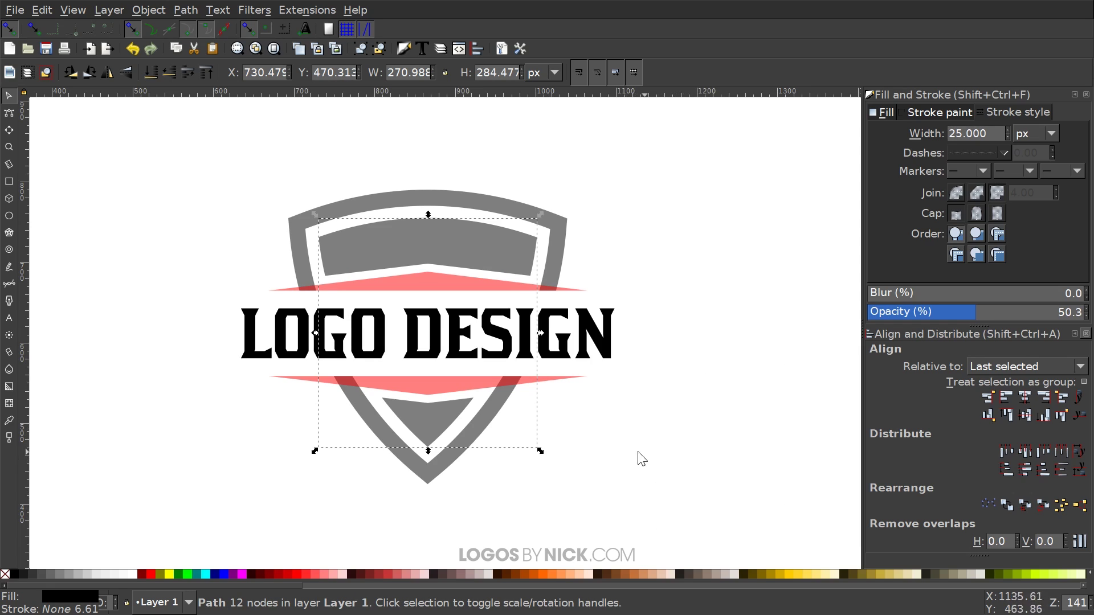
# Set the opacity of all logo objects to 100% and fill them all black
pyautogui.scroll(-1, 585, 378)
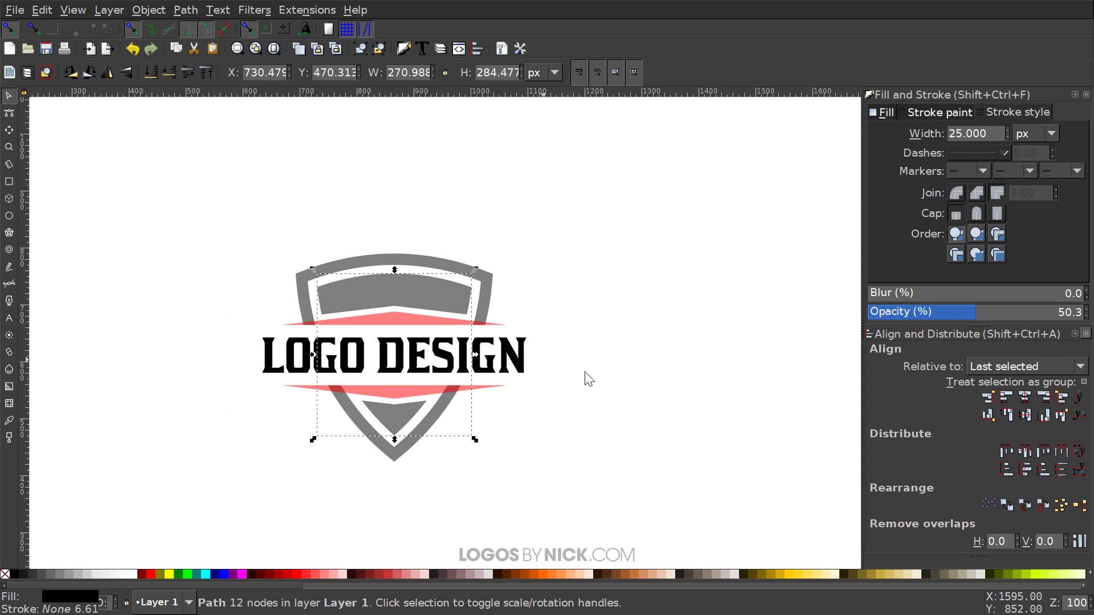
pyautogui.moveTo(670, 459); pyautogui.dragTo(196, 131)
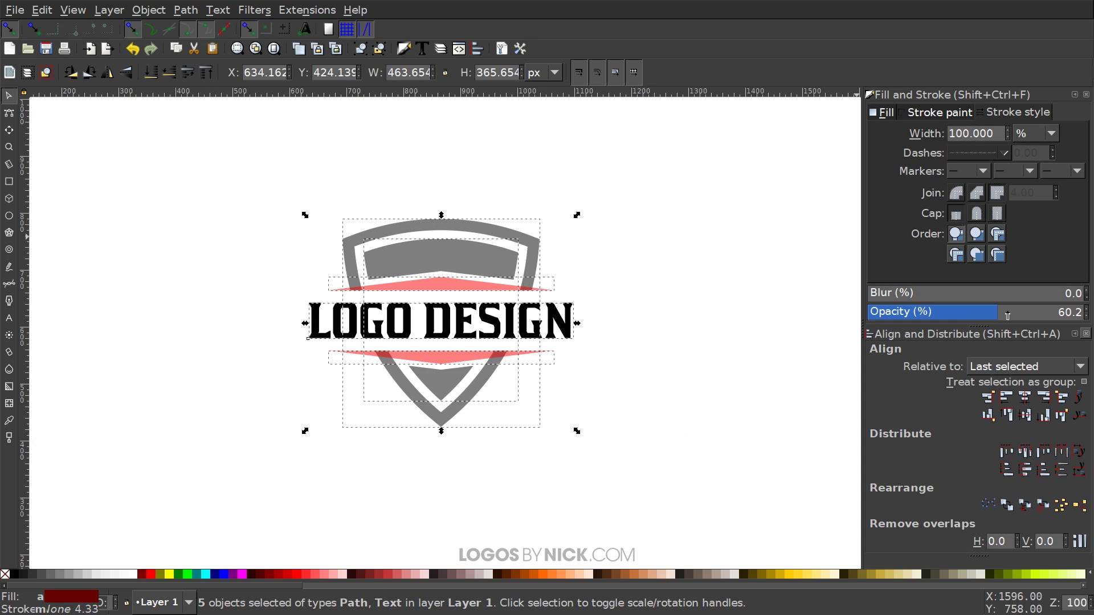
pyautogui.moveTo(1004, 316); pyautogui.dragTo(1052, 311)
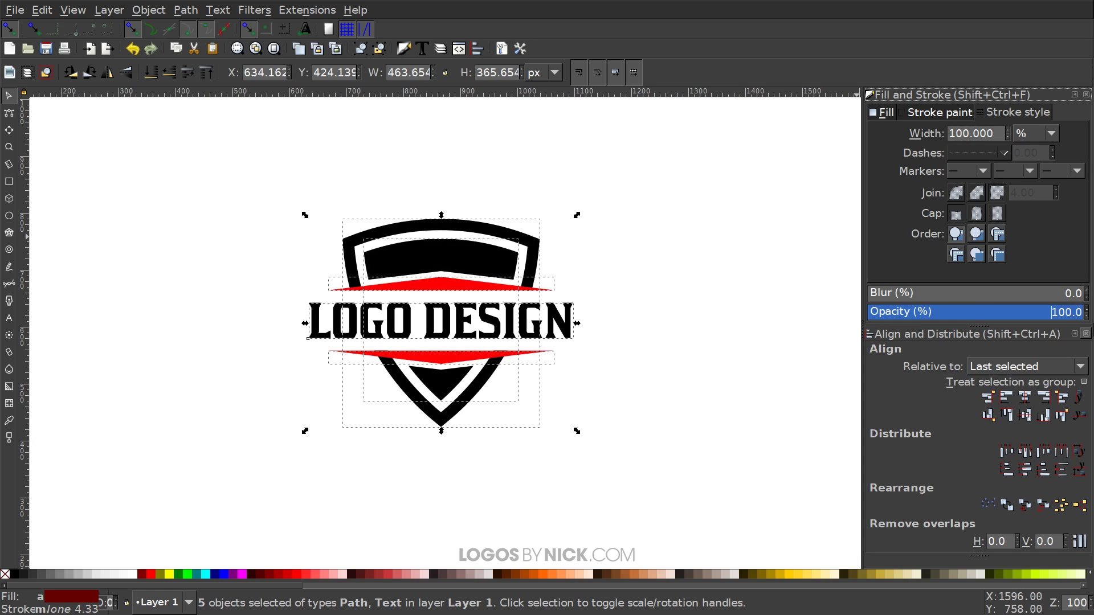
pyautogui.click(15, 574)
pyautogui.click(679, 295)
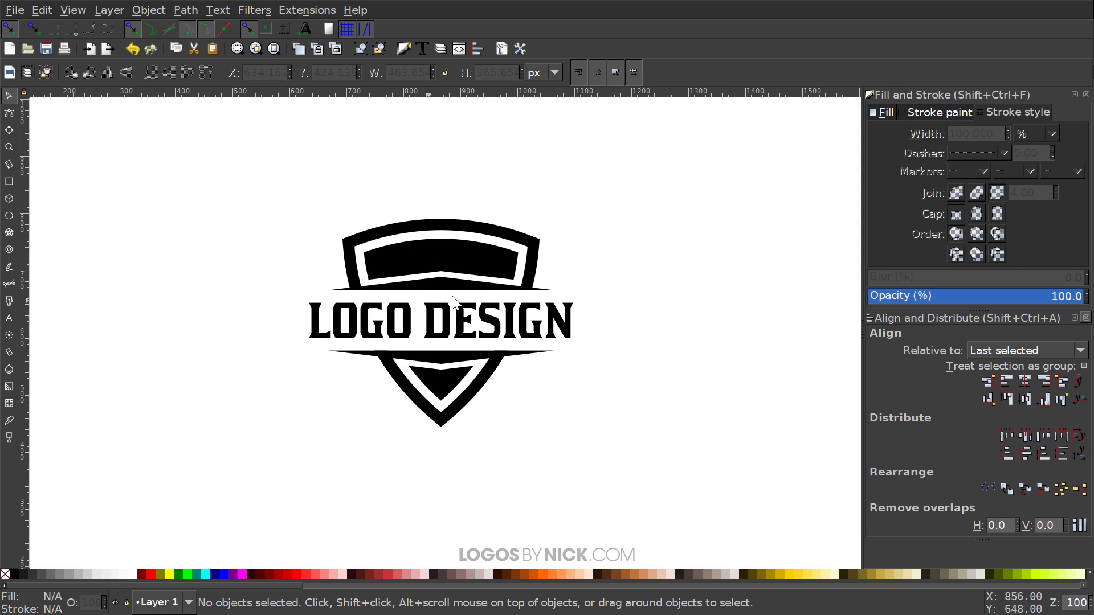
pyautogui.scroll(2, 424, 296)
pyautogui.hscroll(2, 425, 296)
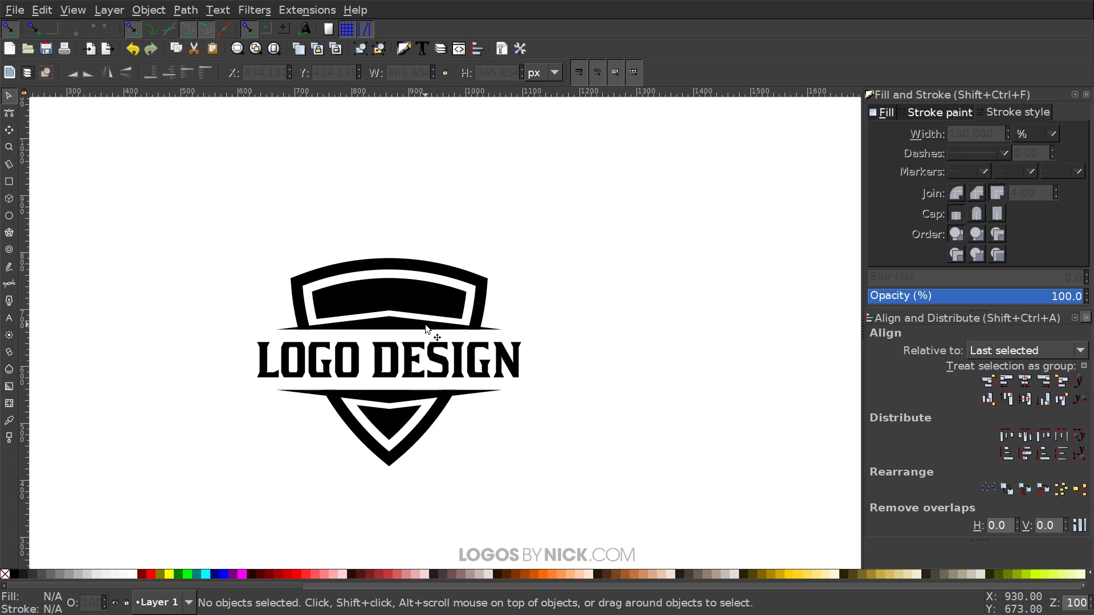
pyautogui.hscroll(-1, 426, 329)
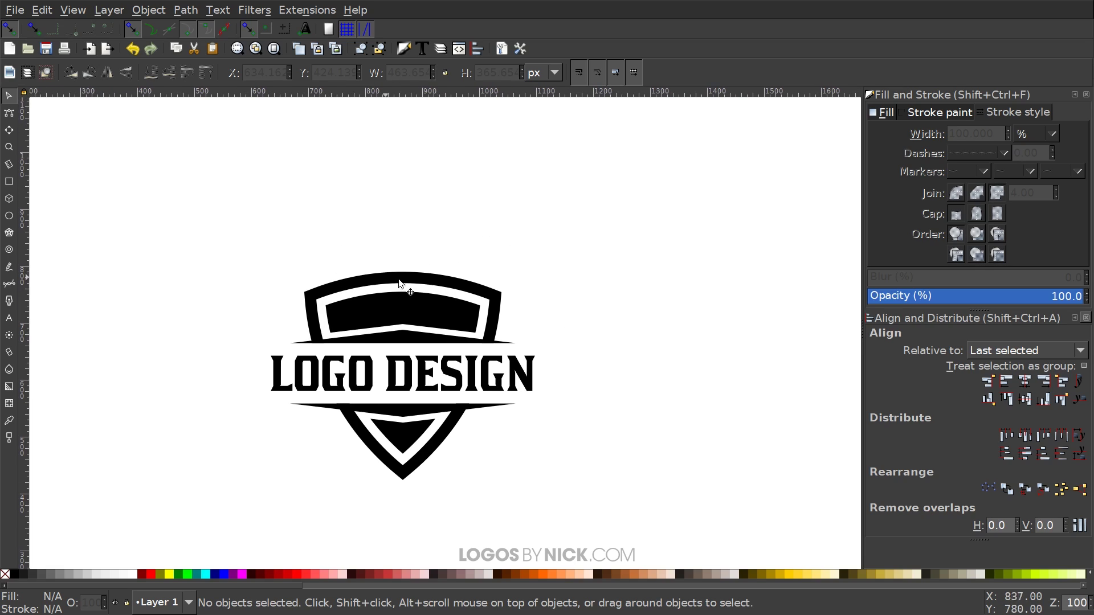
pyautogui.scroll(-1, 394, 283)
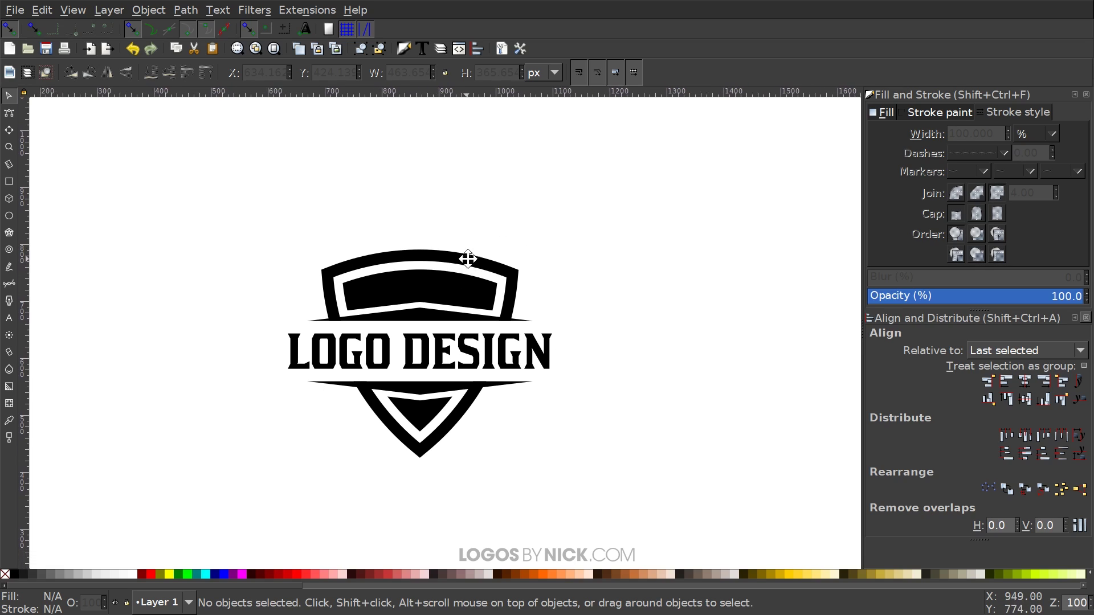
# Draw an upright five-cornered star about 280 px wide beside the shield, with a red fill and no stroke
pyautogui.click(8, 234)
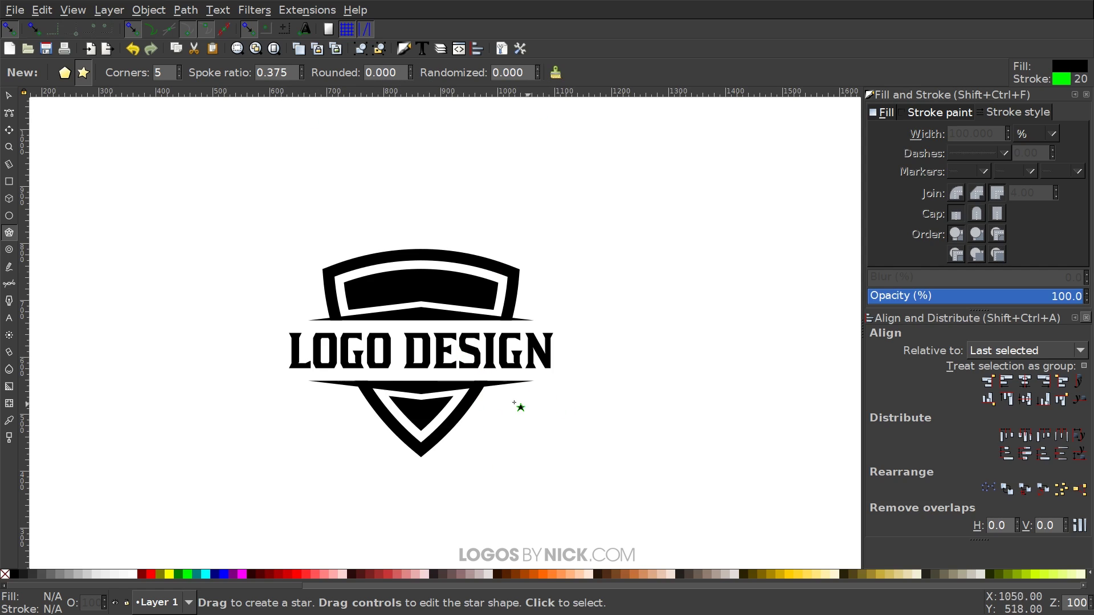
pyautogui.moveTo(630, 402); pyautogui.dragTo(631, 309)
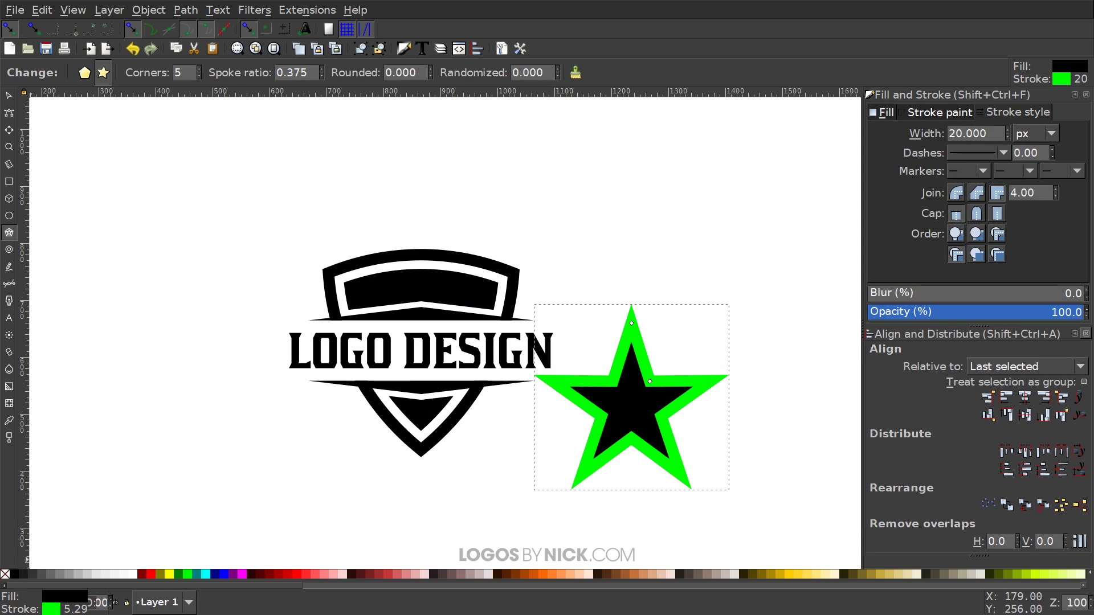
pyautogui.keyDown('shift'); pyautogui.click(5, 575); pyautogui.keyUp('shift')
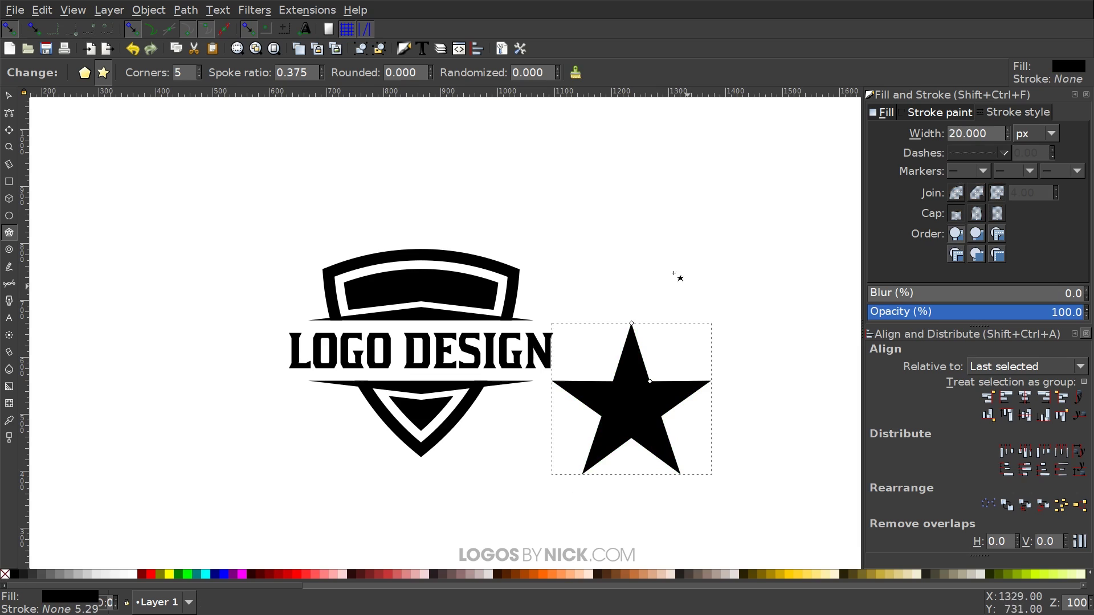
pyautogui.click(8, 97)
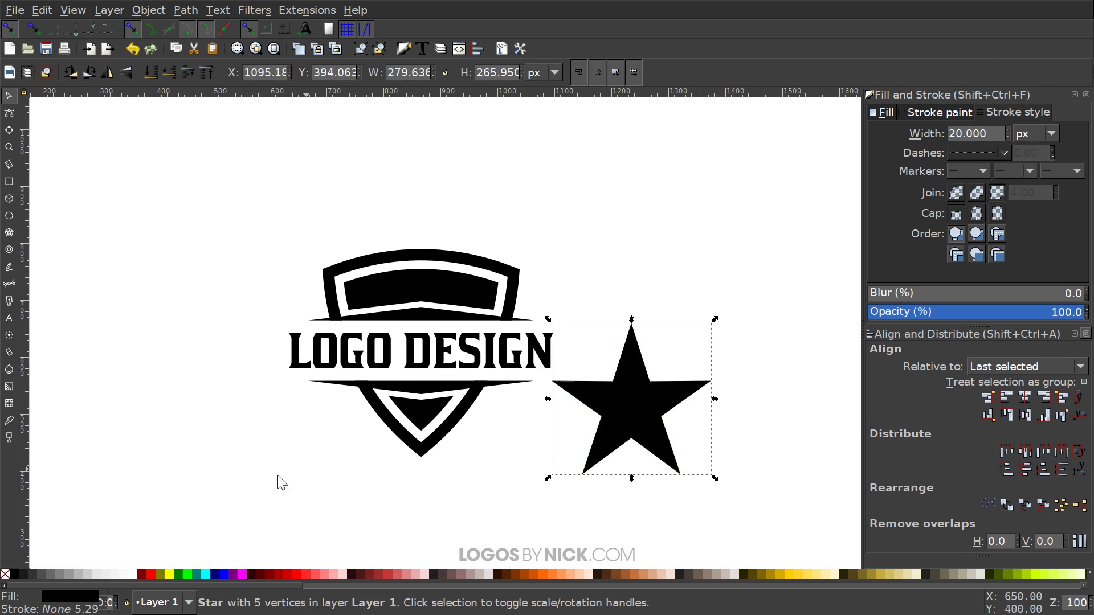
pyautogui.click(149, 576)
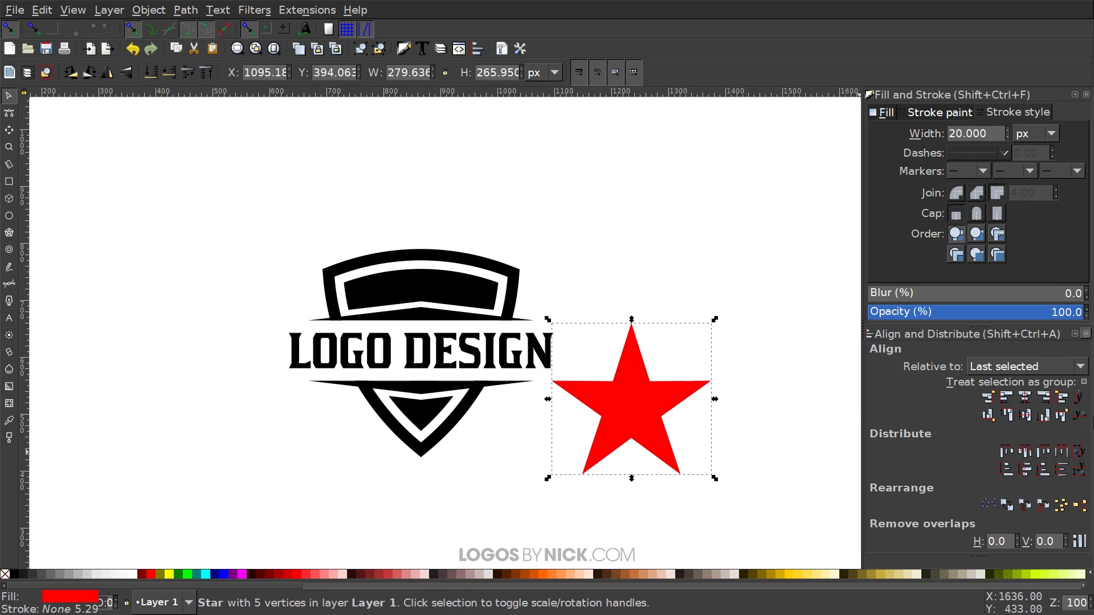
# Scale the red star down to about 34 px wide and place it in the middle of the upper inner shield part
pyautogui.moveTo(601, 435); pyautogui.dragTo(373, 295)
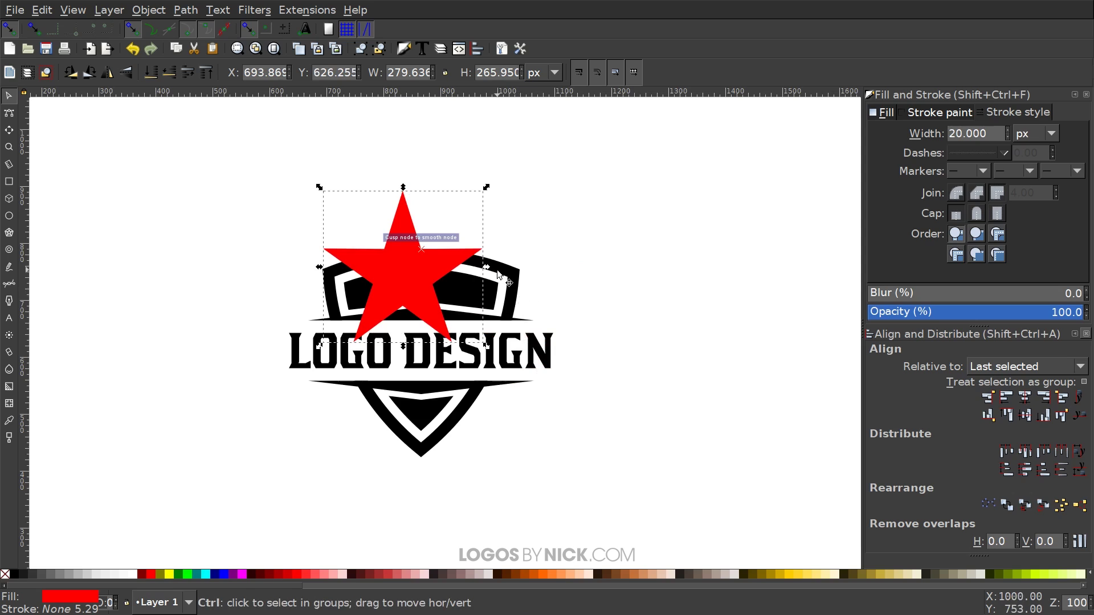
pyautogui.moveTo(491, 263); pyautogui.dragTo(416, 268)
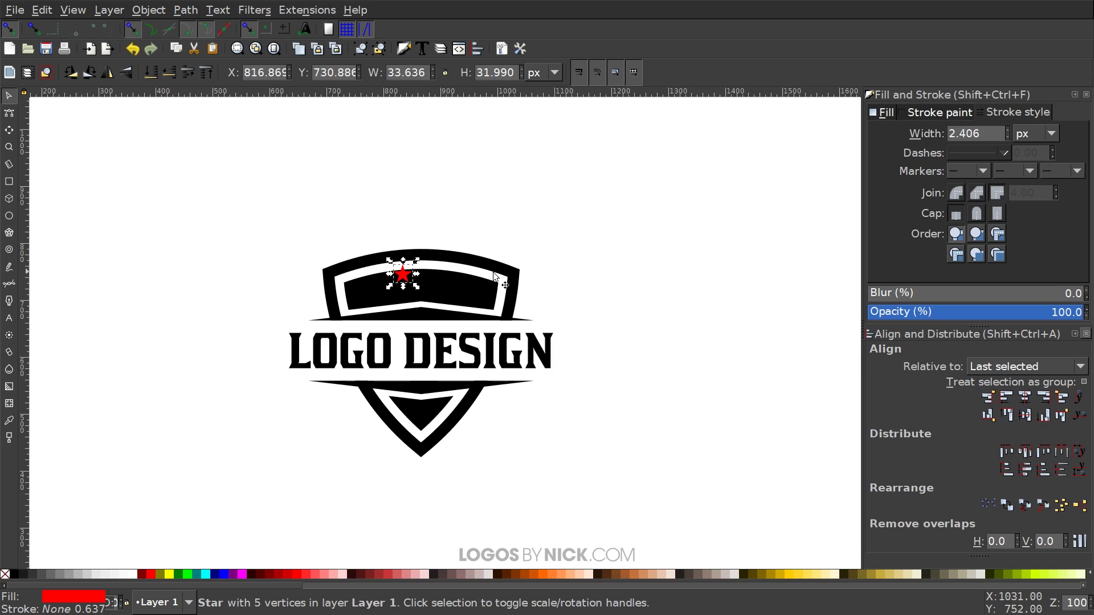
pyautogui.scroll(1, 425, 284)
pyautogui.scroll(3, 425, 285)
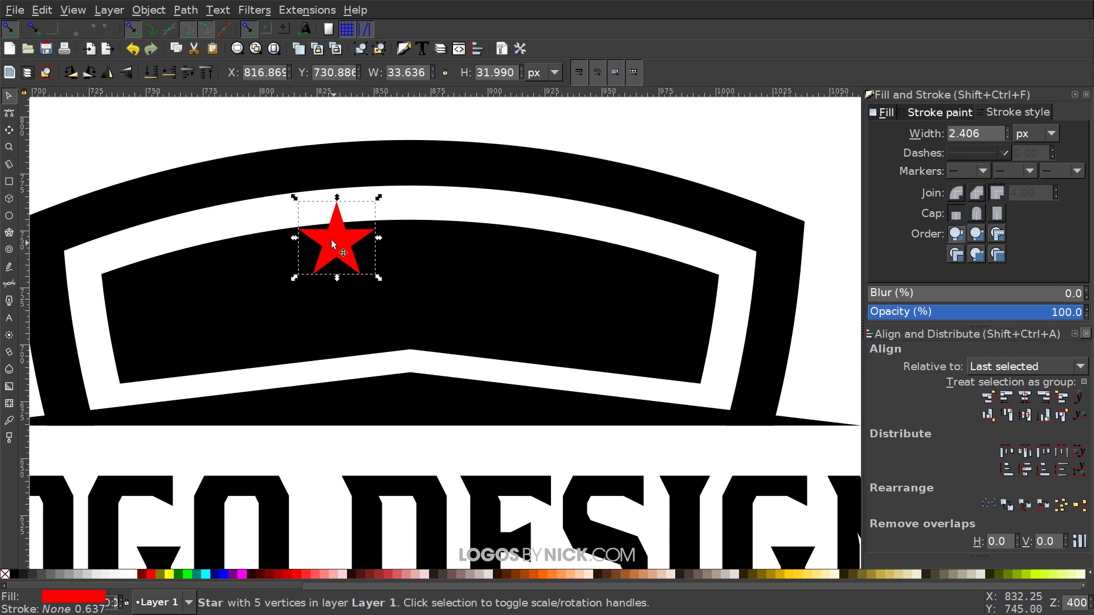
pyautogui.moveTo(345, 238); pyautogui.dragTo(419, 276)
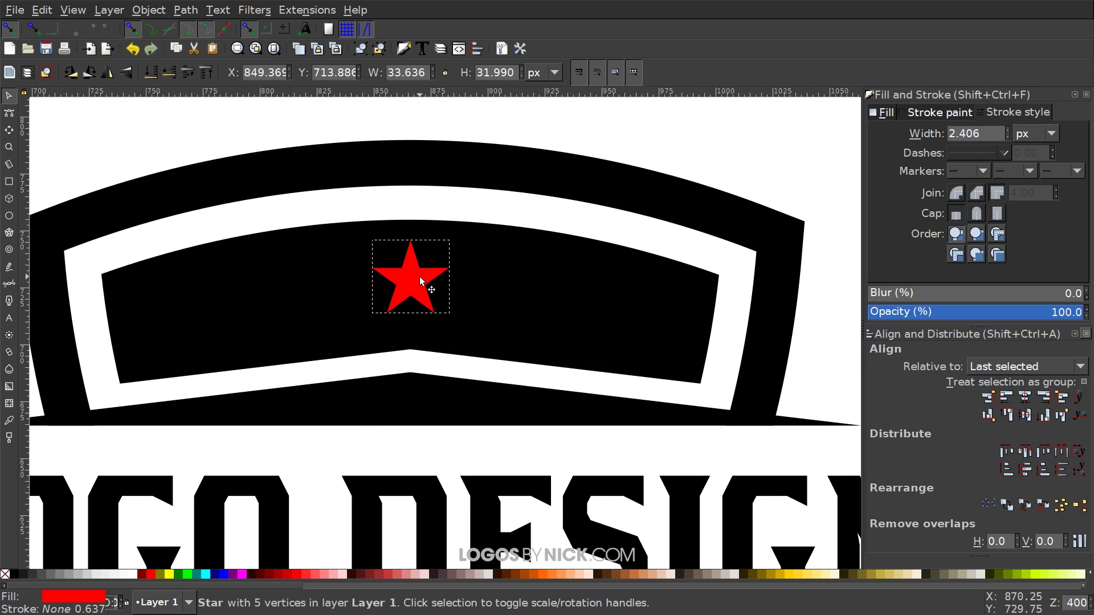
# Fill the star white and centre it horizontally on the outer shield border
pyautogui.click(134, 574)
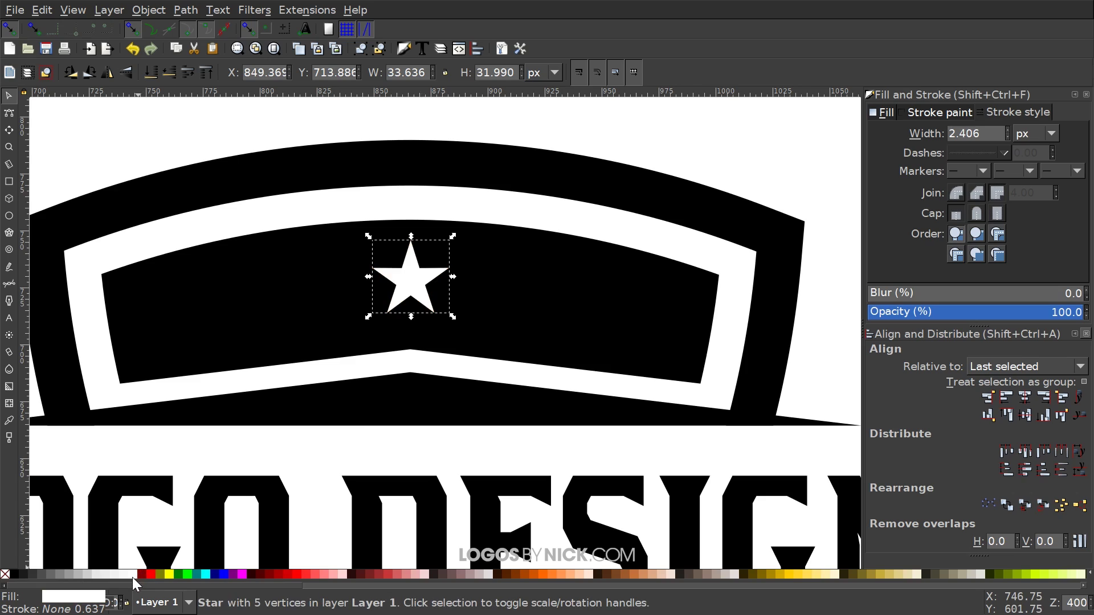
pyautogui.keyDown('shift'); pyautogui.click(439, 154); pyautogui.keyUp('shift')
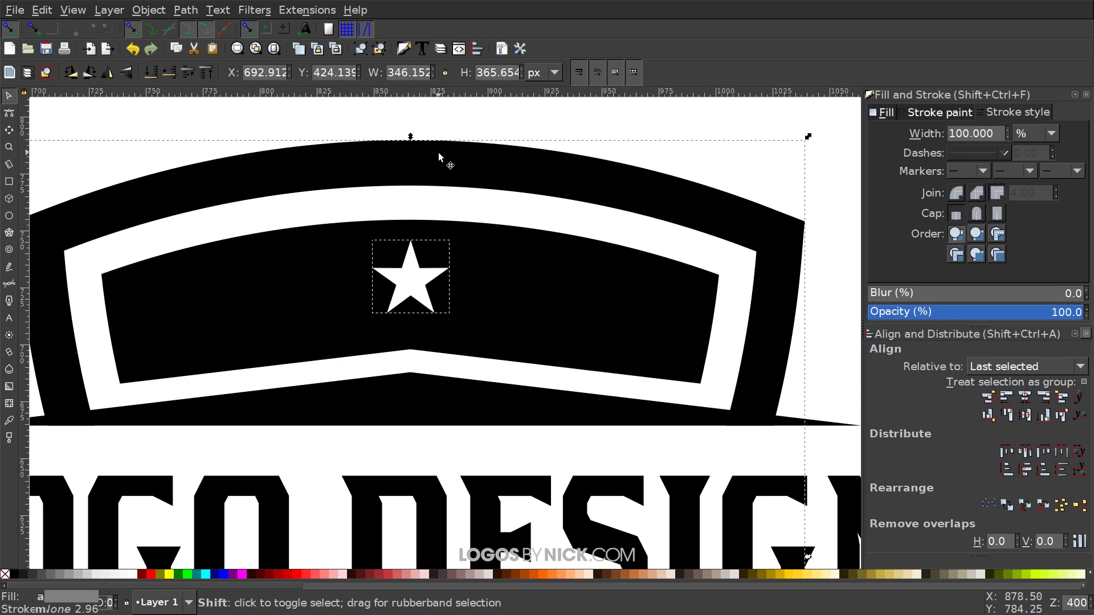
pyautogui.click(1026, 396)
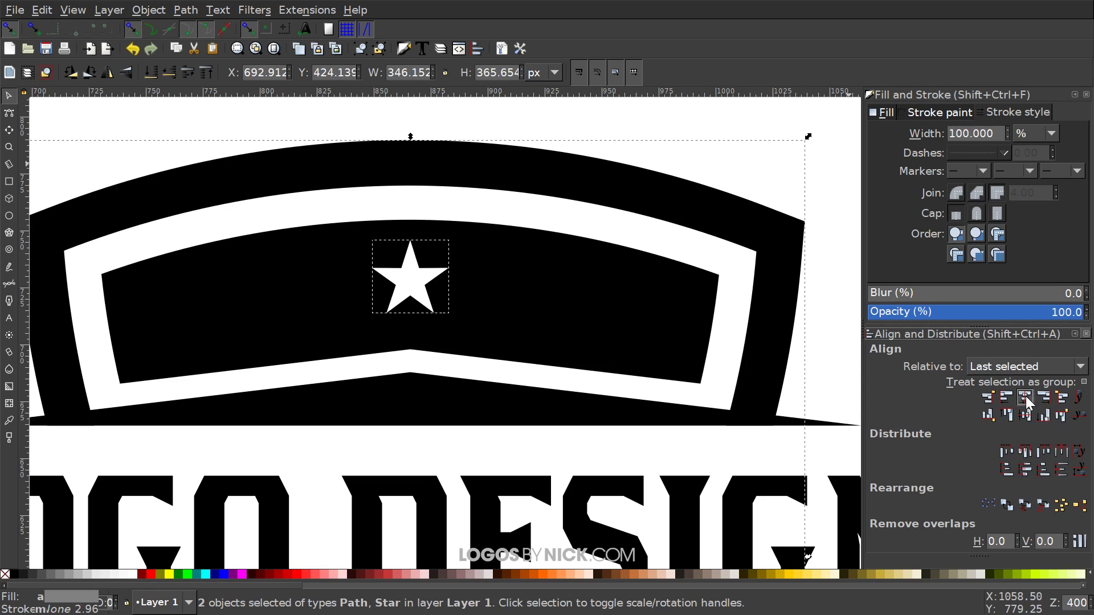
pyautogui.click(415, 114)
# Duplicate the white star and place the copy to its left inside the upper inner shield part
pyautogui.click(418, 286)
pyautogui.moveTo(418, 286); pyautogui.dragTo(286, 294)
pyautogui.rightClick(413, 276)
pyautogui.click(442, 378)
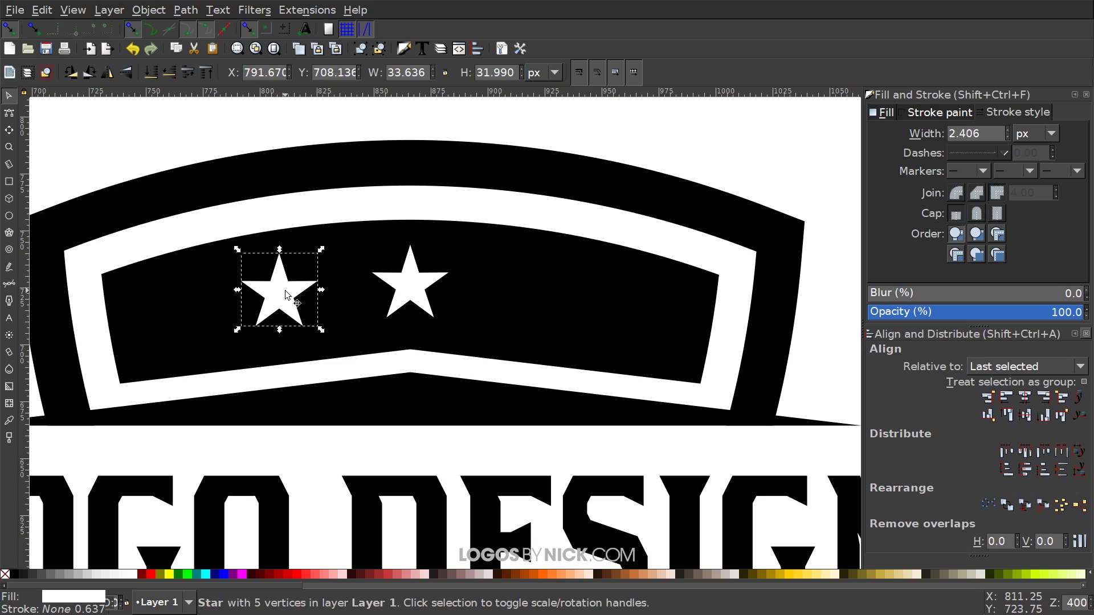
# Shrink the left star to about 23 px wide and adjust its position beside the centre star
pyautogui.press('less')
pyautogui.press('less')
pyautogui.press('less')
pyautogui.press('less')
pyautogui.press('less')
pyautogui.press('less')
pyautogui.press('less')
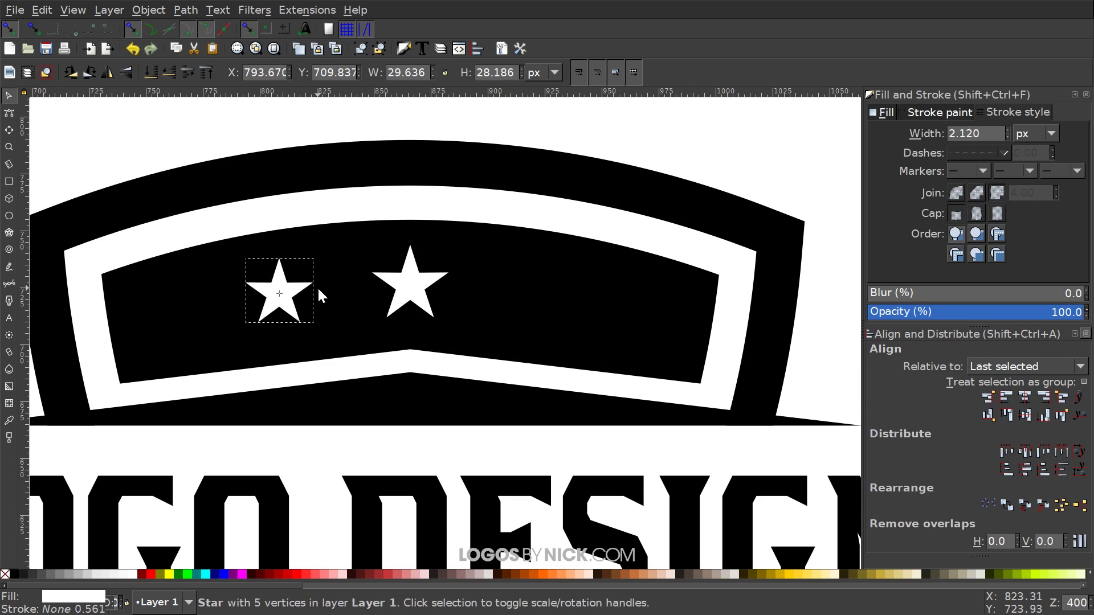
pyautogui.moveTo(306, 289); pyautogui.dragTo(298, 292)
# Duplicate the small star and move the copy horizontally to the opposite side of the centre star
pyautogui.rightClick(289, 286)
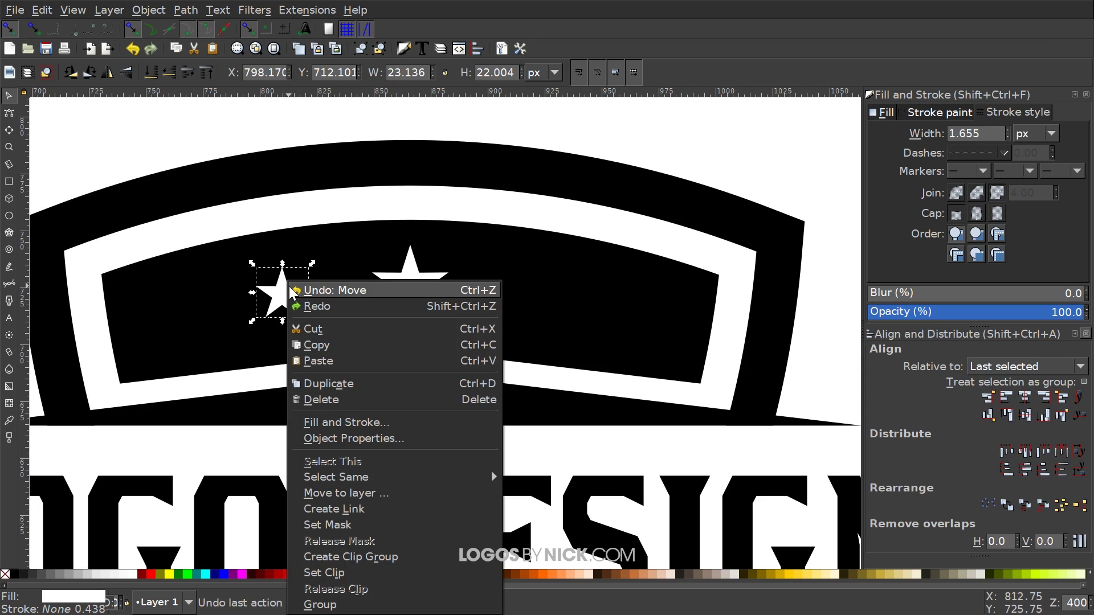
pyautogui.click(337, 388)
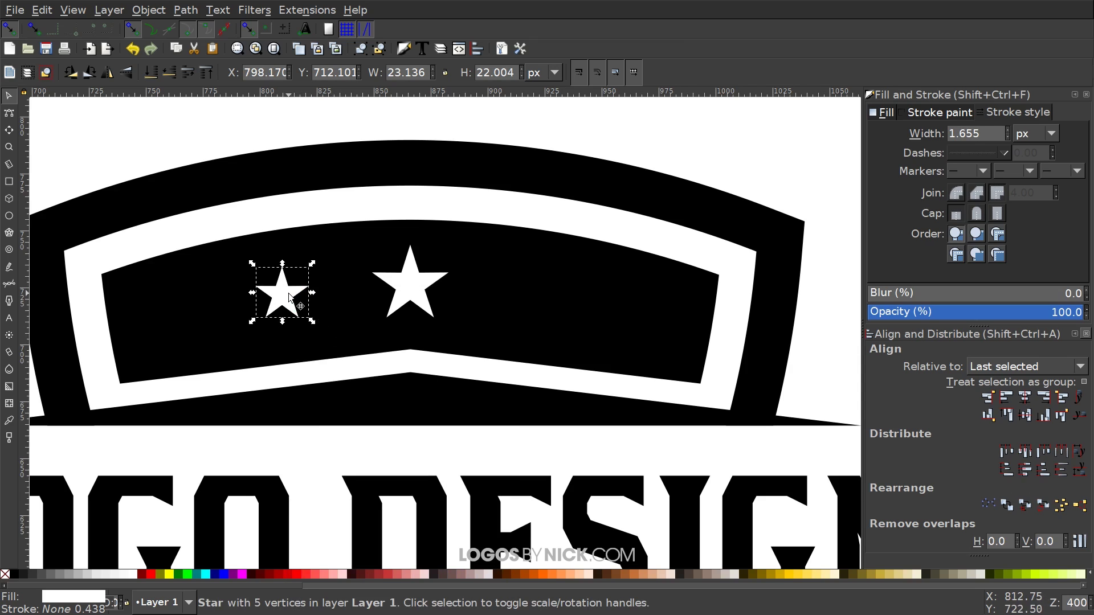
pyautogui.moveTo(283, 292); pyautogui.dragTo(557, 305)
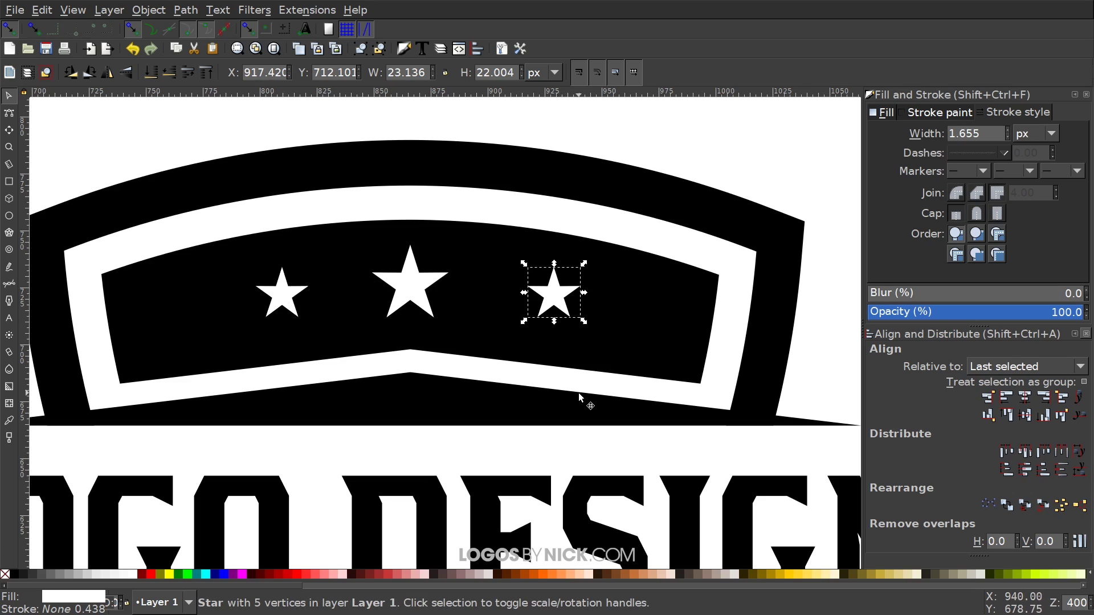
# Unite the two small stars into one path with Union and centre it horizontally on the inner shield
pyautogui.keyDown('shift'); pyautogui.click(278, 295); pyautogui.keyUp('shift')
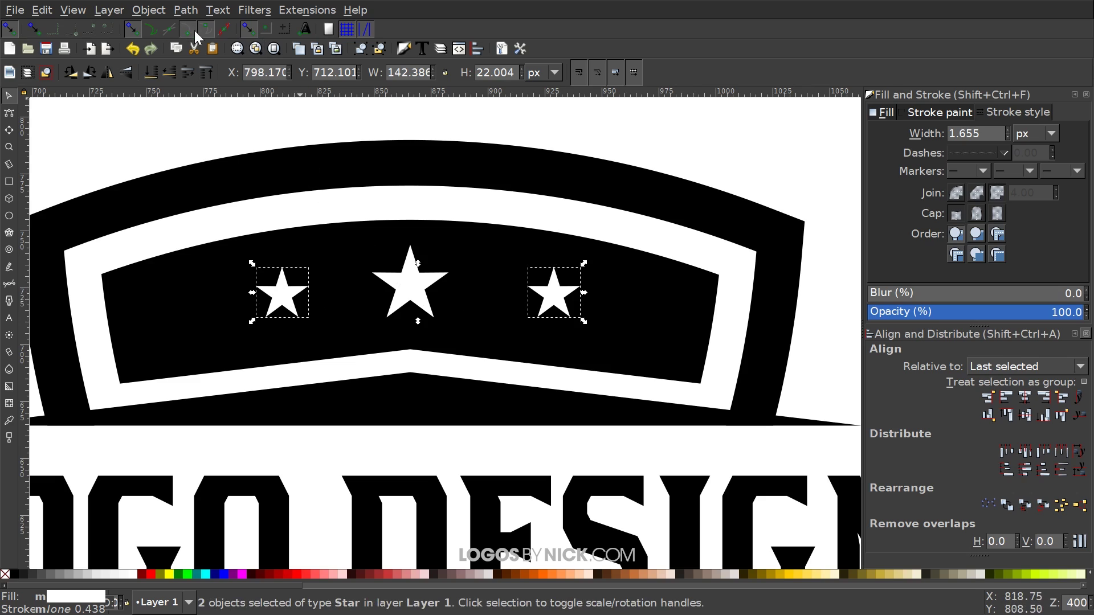
pyautogui.click(188, 11)
pyautogui.click(203, 98)
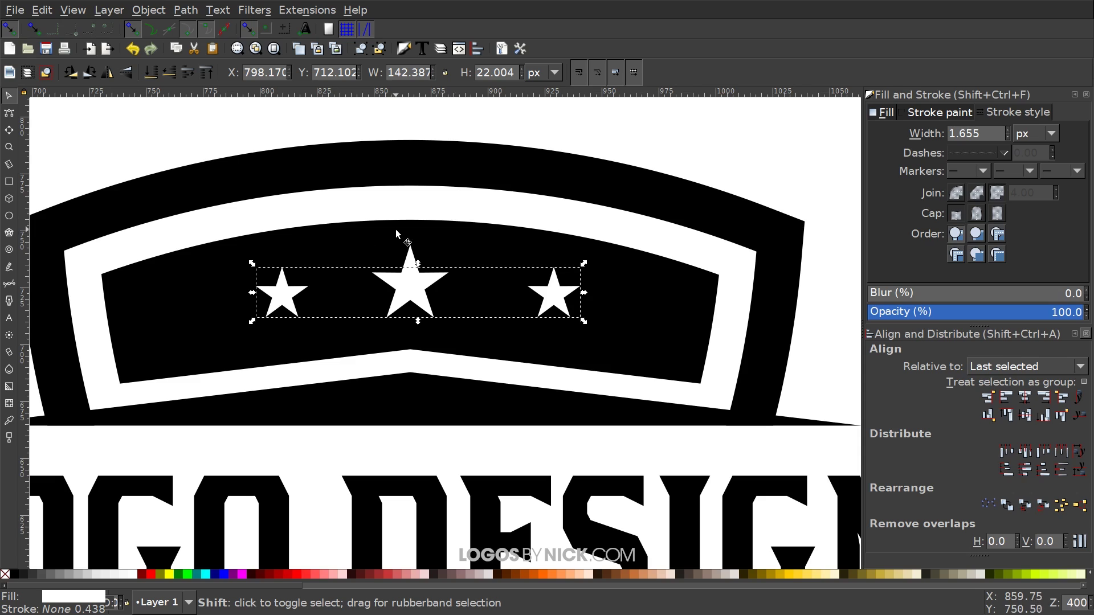
pyautogui.keyDown('shift'); pyautogui.click(418, 225); pyautogui.keyUp('shift')
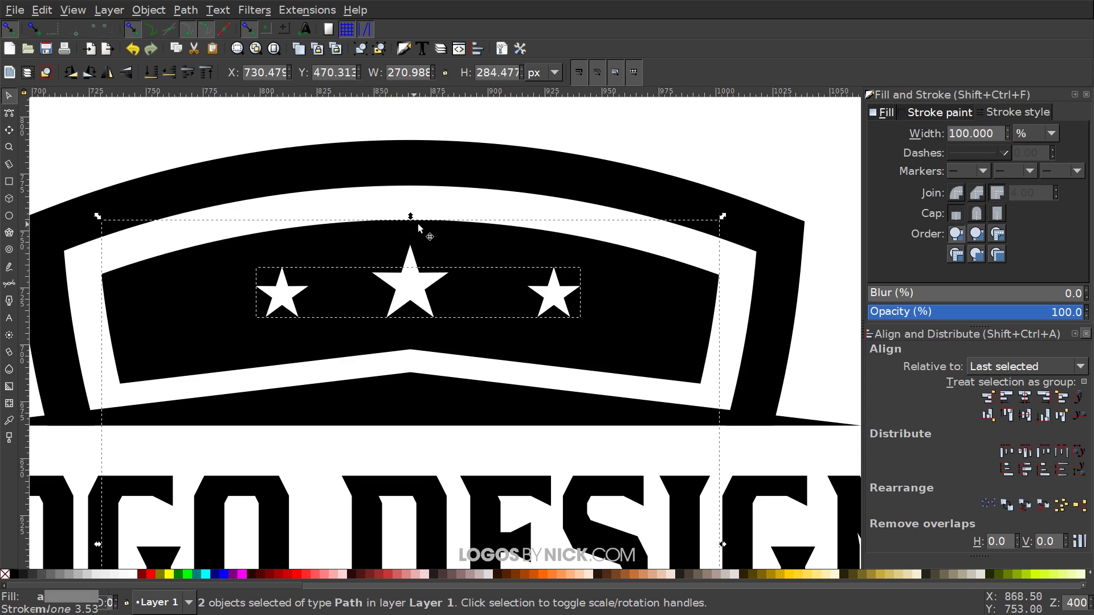
pyautogui.click(1025, 398)
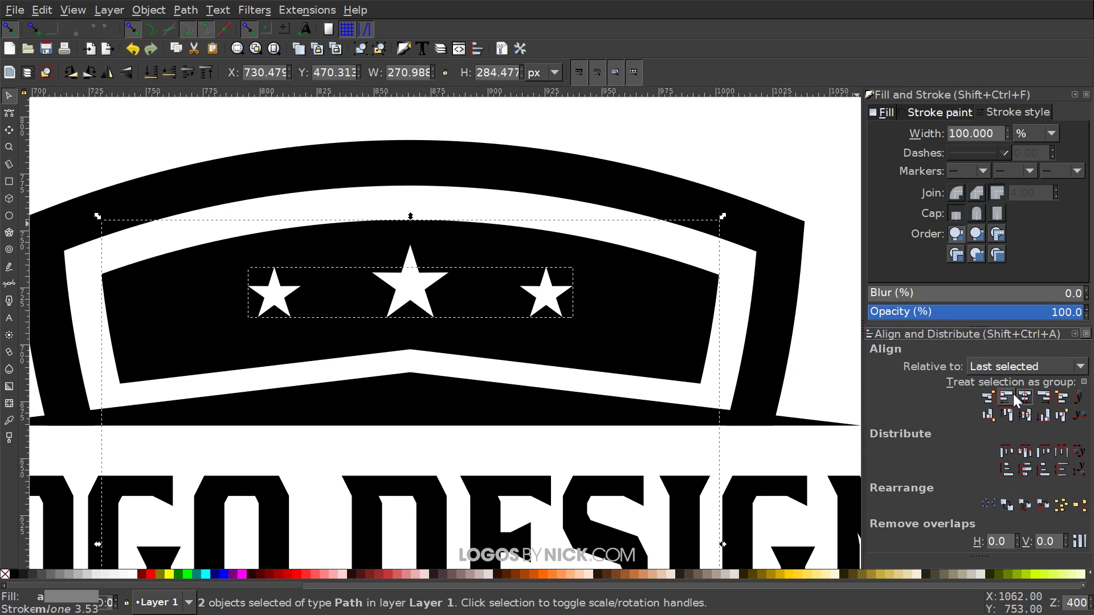
# Unite the large centre star and the pair of small stars into one path with Union
pyautogui.click(706, 135)
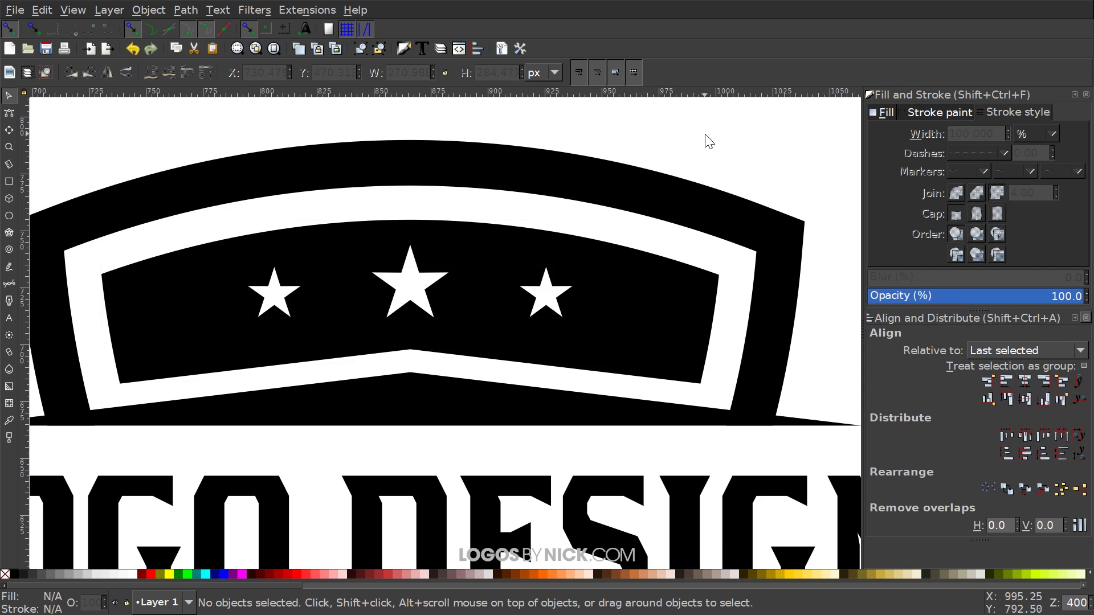
pyautogui.click(417, 291)
pyautogui.press('shift')
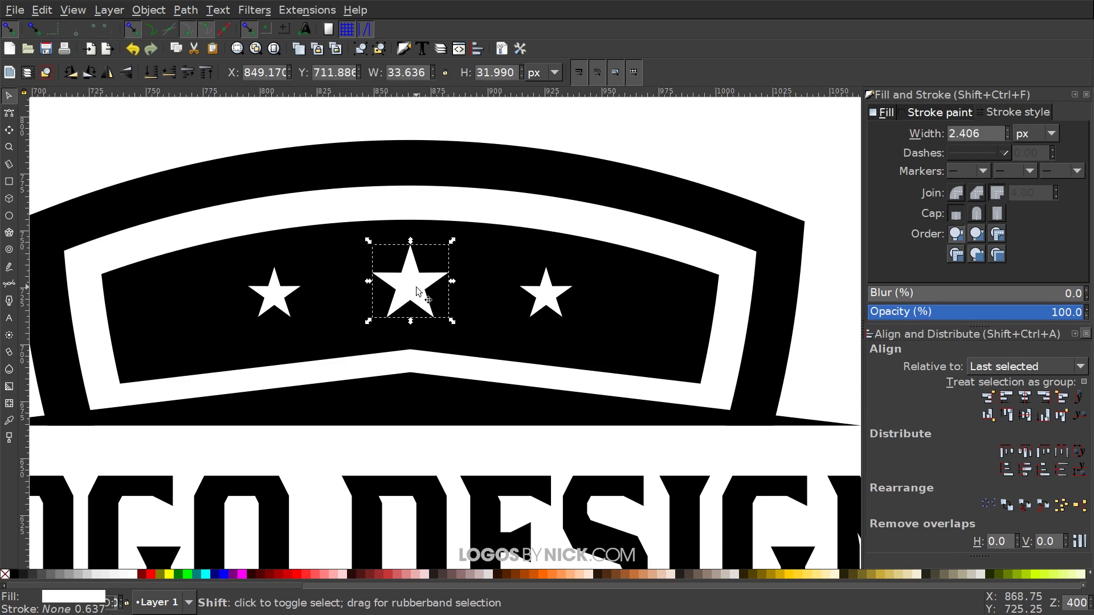
pyautogui.keyDown('shift'); pyautogui.click(278, 289); pyautogui.keyUp('shift')
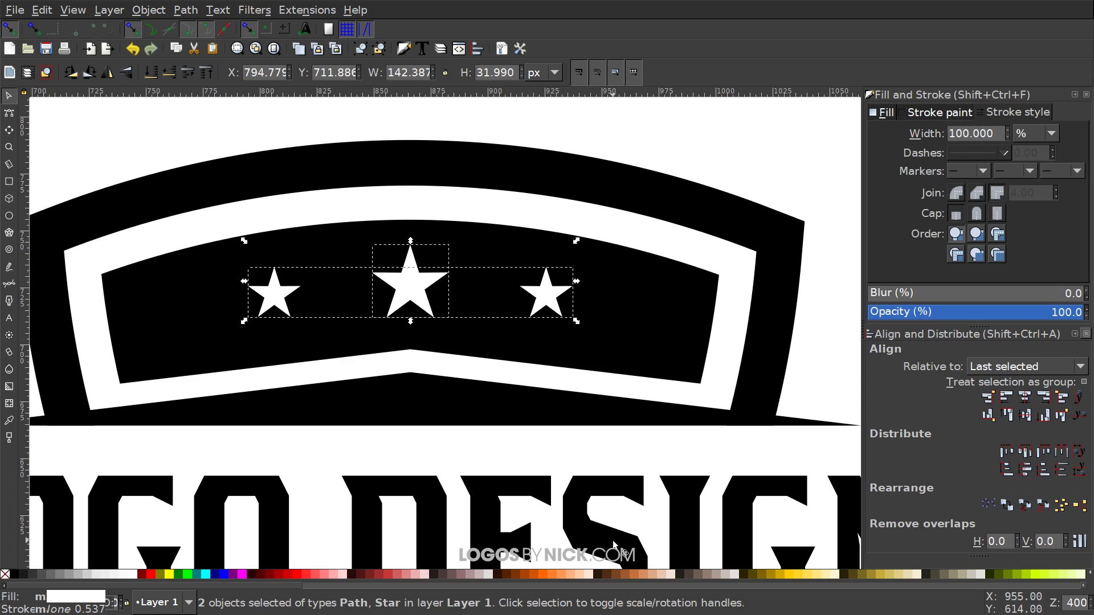
pyautogui.click(185, 10)
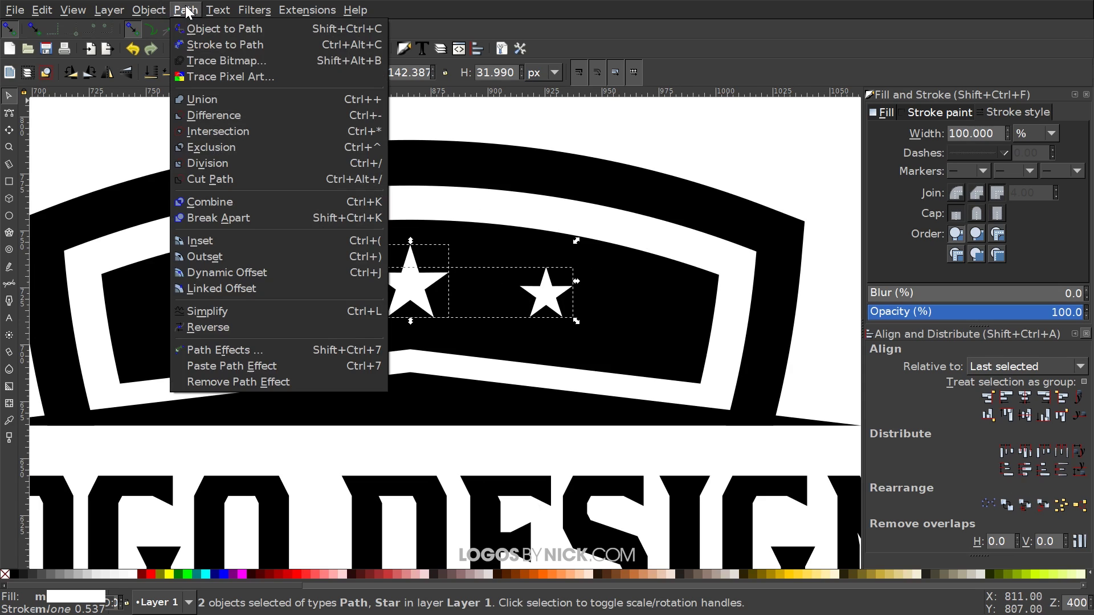
pyautogui.click(220, 102)
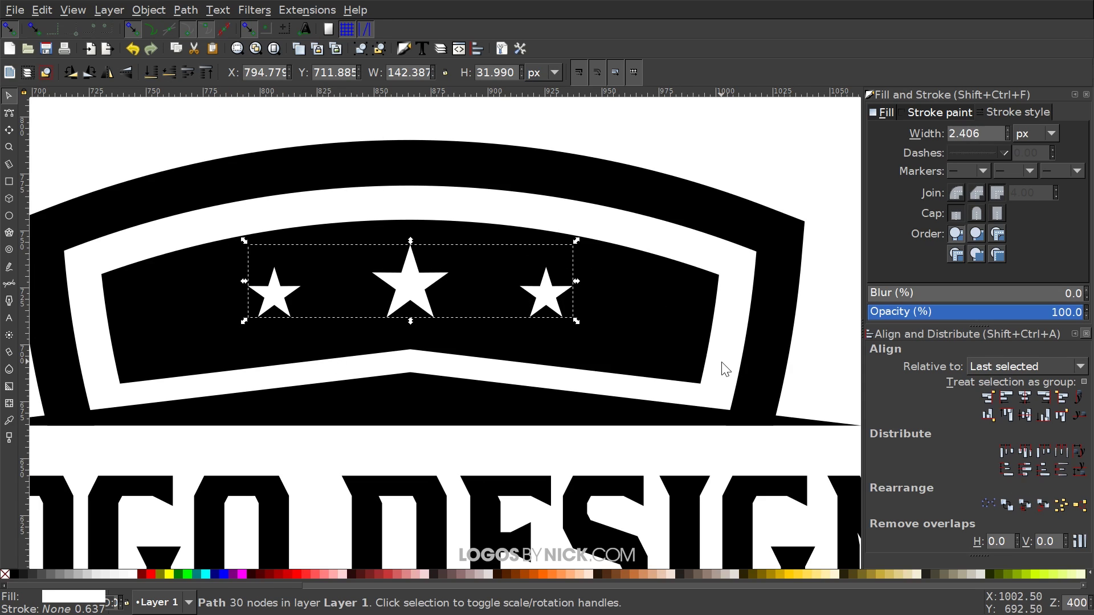
# Cut the united stars out of the black inner shield with Difference
pyautogui.keyDown('shift'); pyautogui.click(644, 272); pyautogui.keyUp('shift')
pyautogui.click(185, 10)
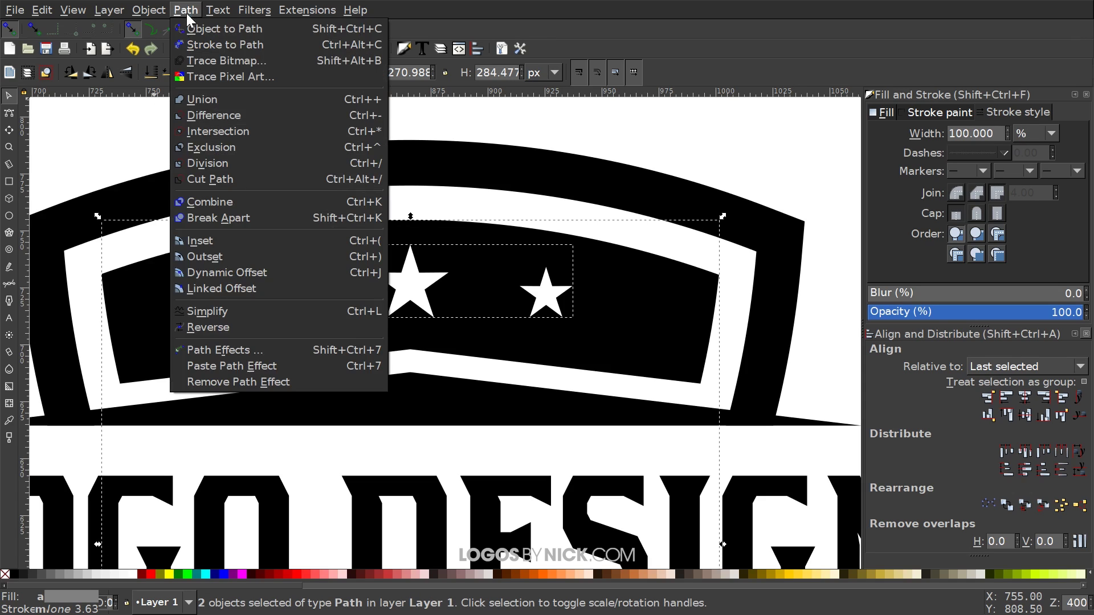
pyautogui.click(235, 115)
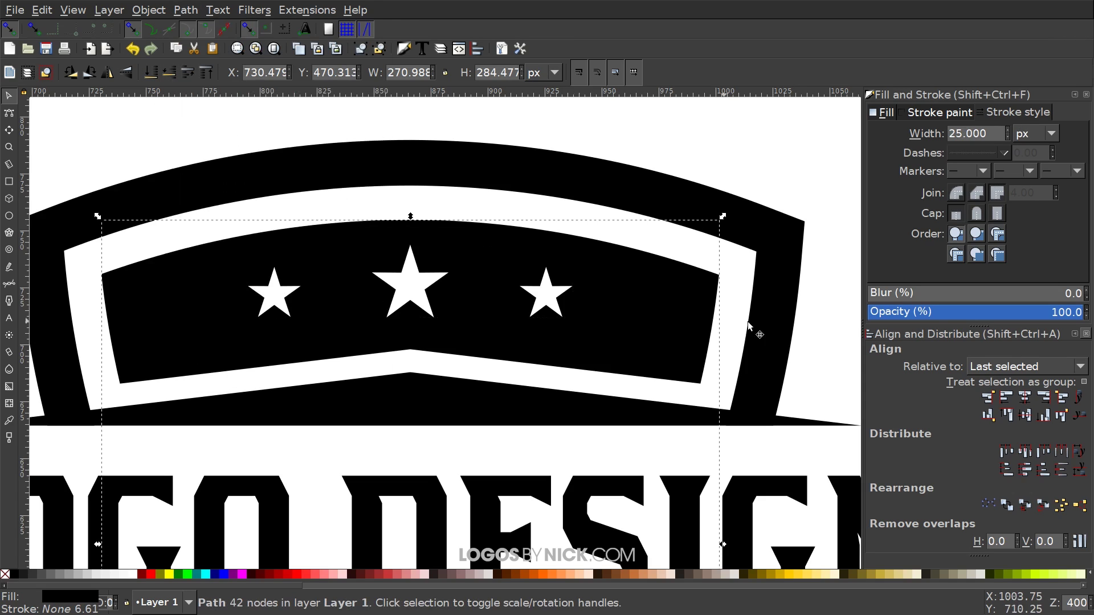
pyautogui.click(747, 170)
# Select all the logo parts and scale them down together to about 224 px wide and 176 px high
pyautogui.moveTo(733, 163); pyautogui.dragTo(689, 252)
pyautogui.press('1')
pyautogui.scroll(-5, 627, 410)
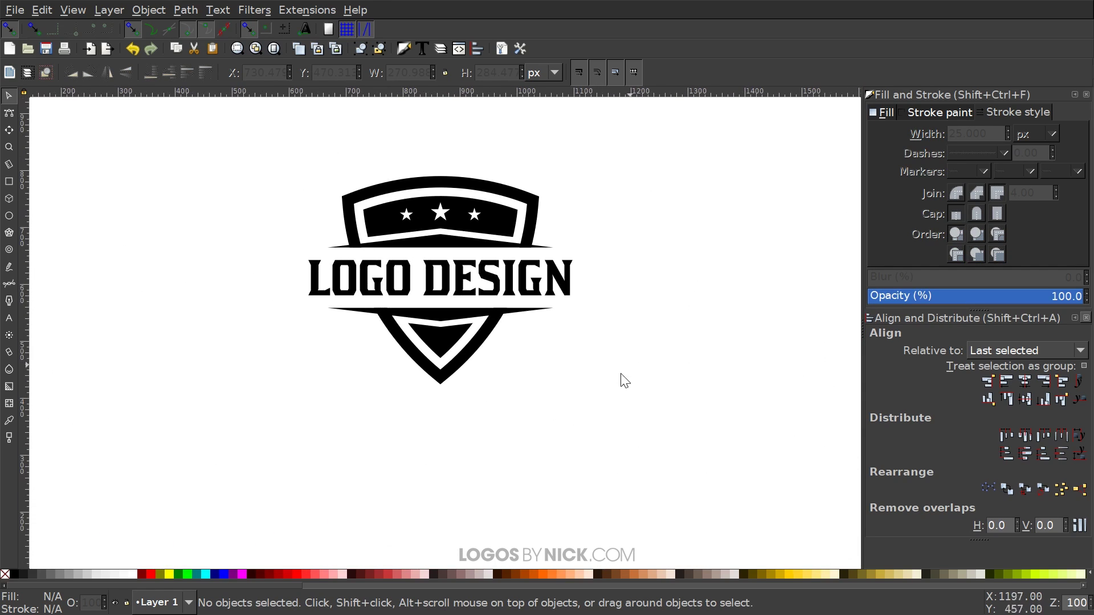
pyautogui.moveTo(690, 445); pyautogui.dragTo(227, 116)
pyautogui.moveTo(577, 282); pyautogui.dragTo(342, 245)
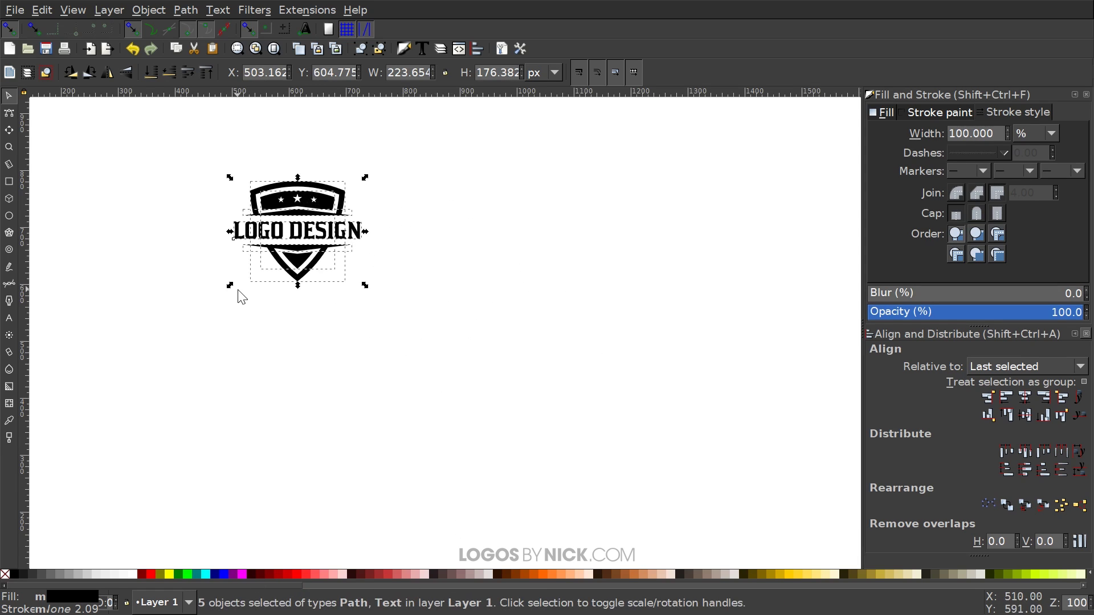
# Try red and blue fills on the whole logo, shifting it slightly between them, and return the fill to black
pyautogui.click(150, 574)
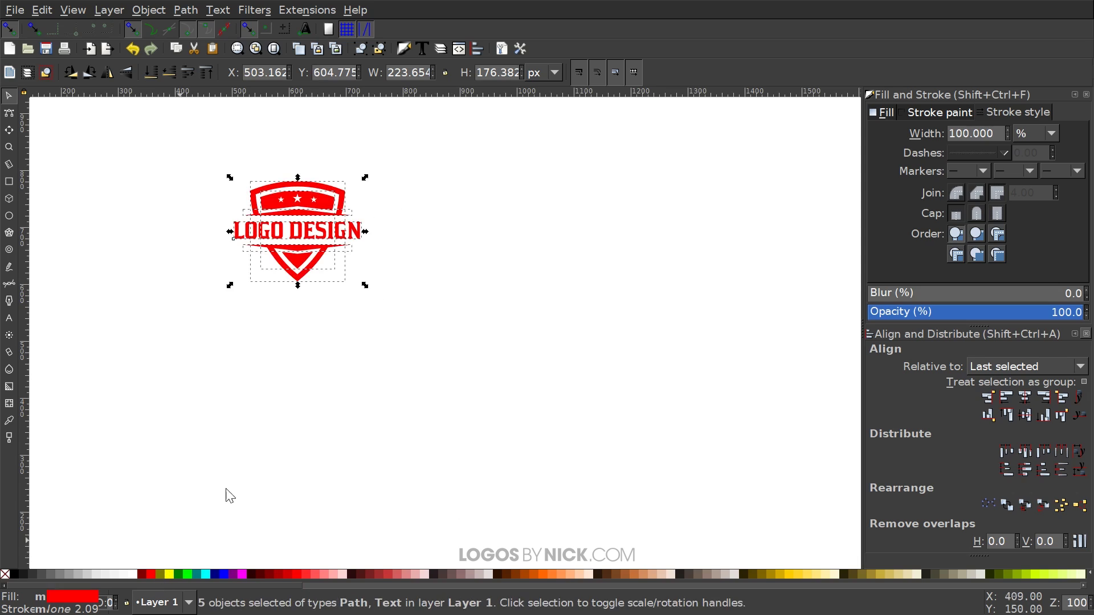
pyautogui.moveTo(292, 185); pyautogui.dragTo(350, 199)
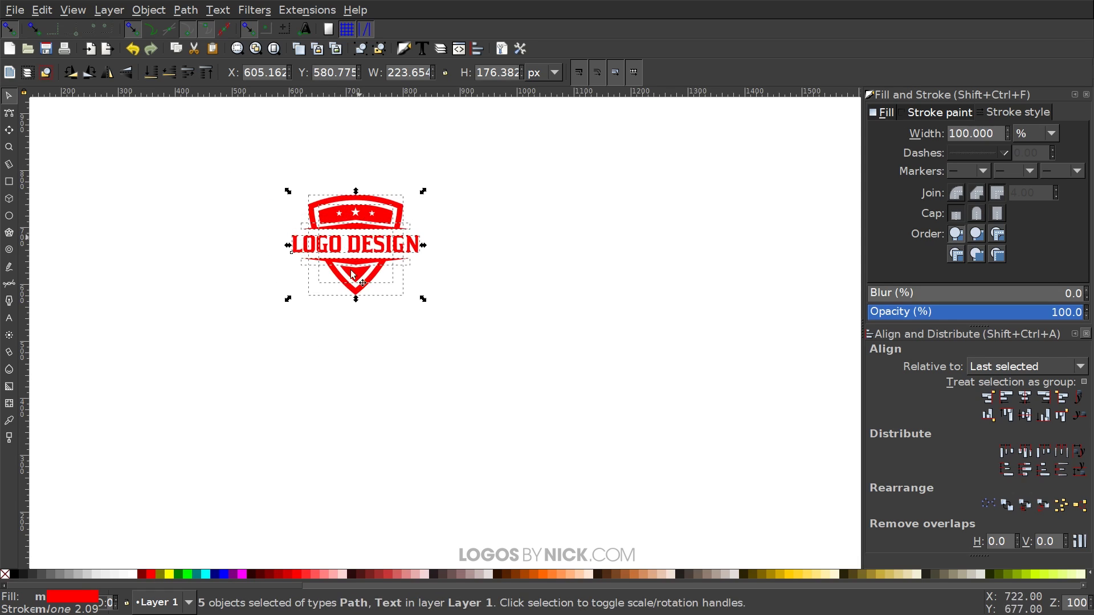
pyautogui.click(228, 574)
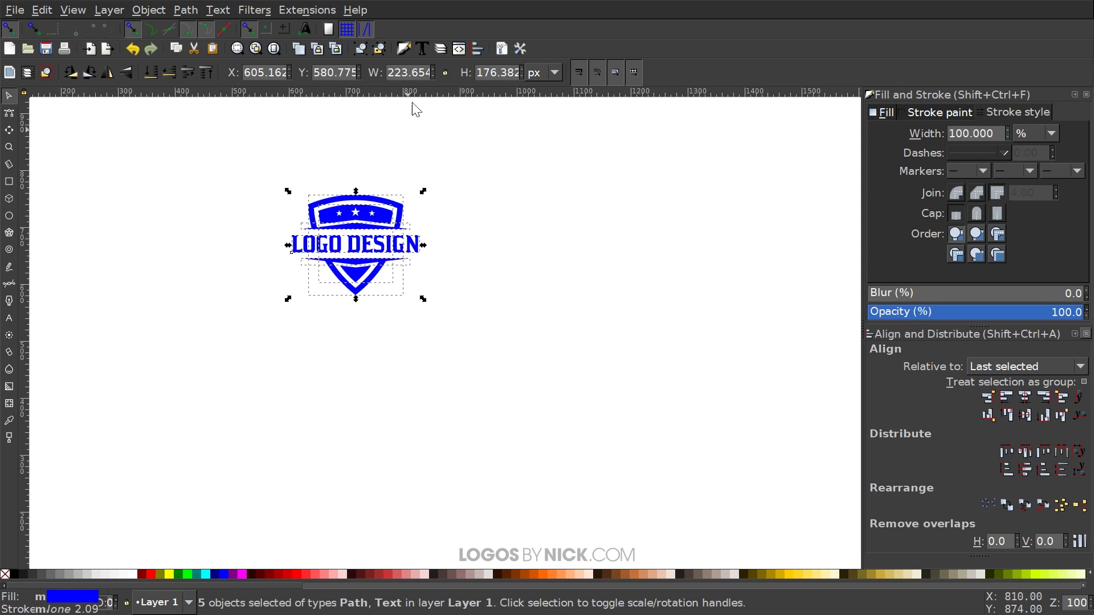
pyautogui.click(13, 575)
pyautogui.click(606, 319)
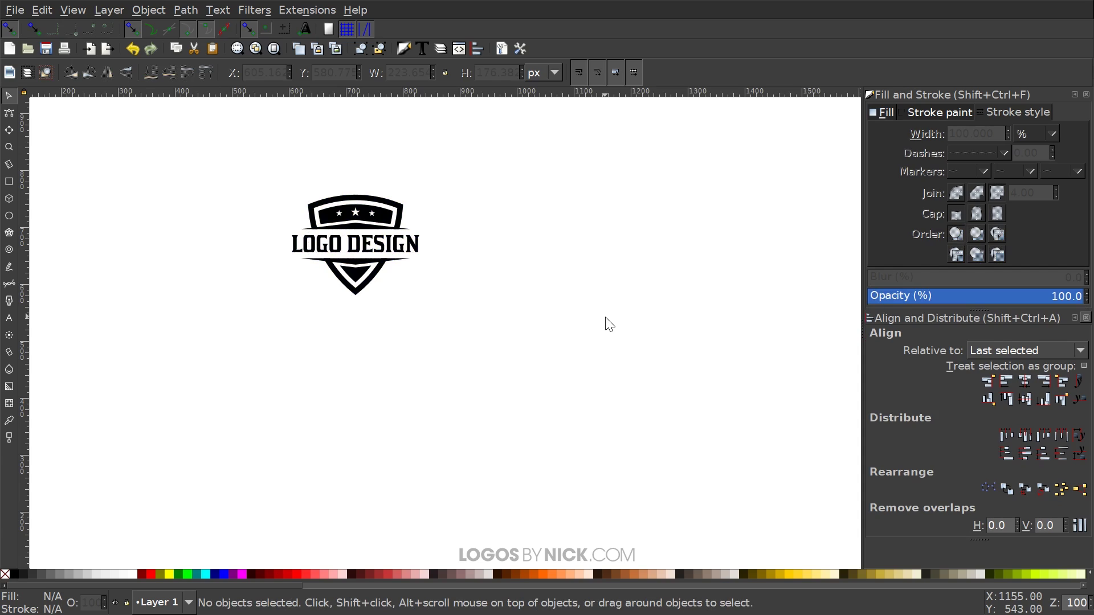